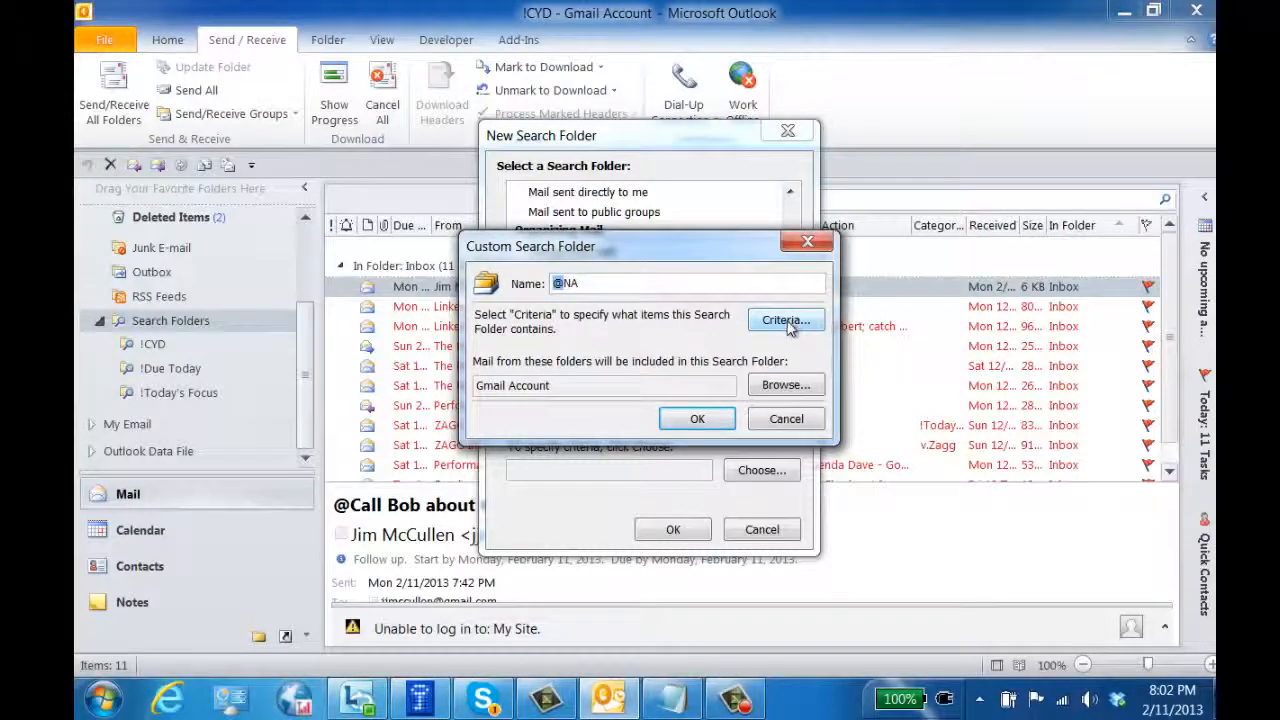
left_click(786, 320)
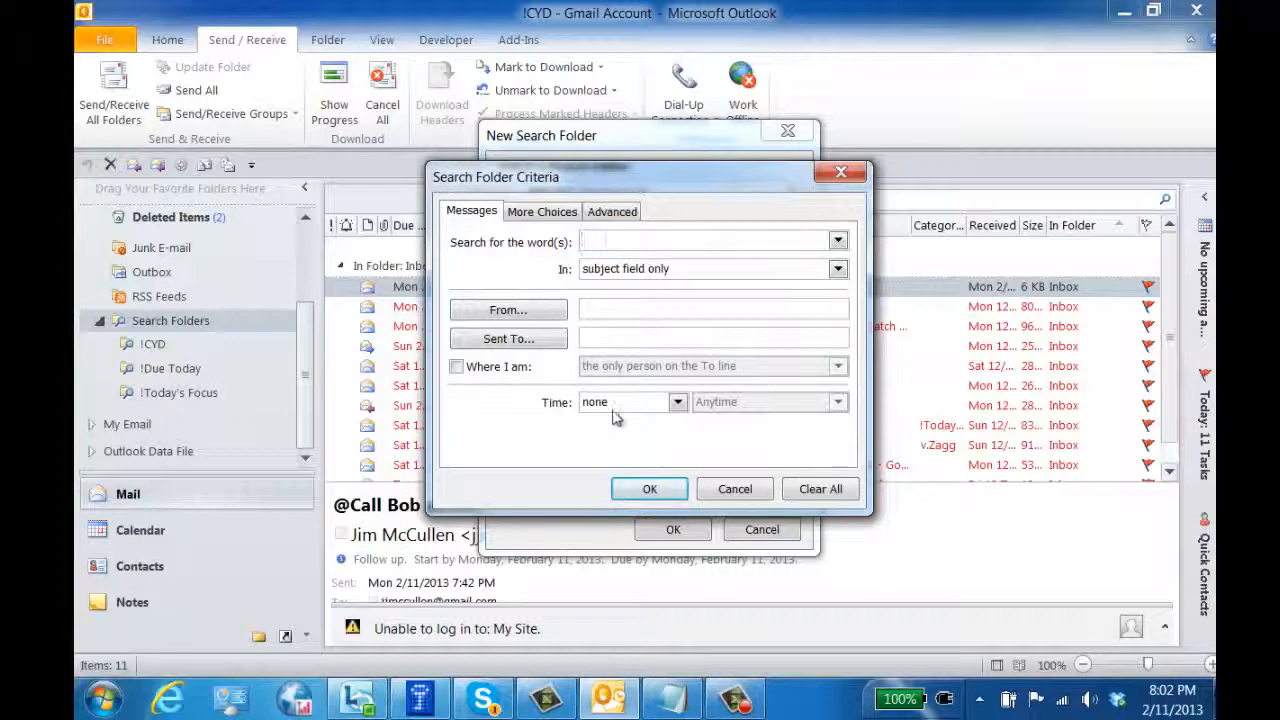
left_click(545, 212)
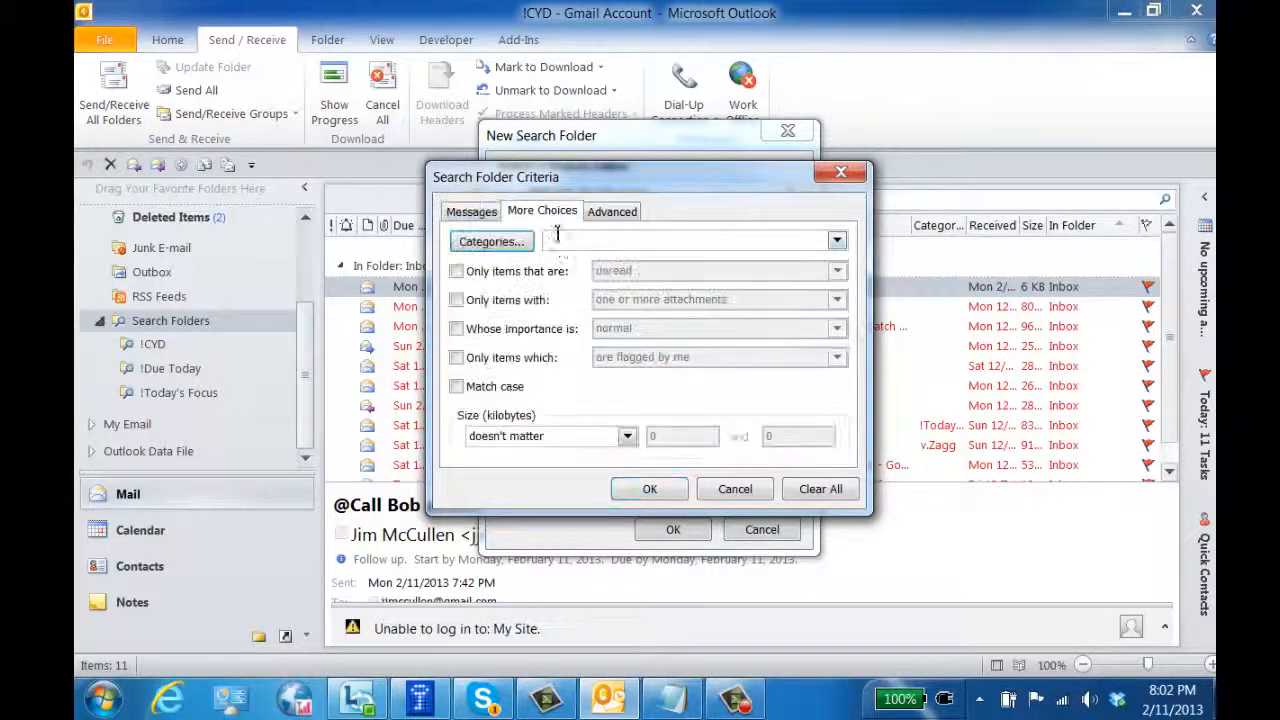
left_click(456, 357)
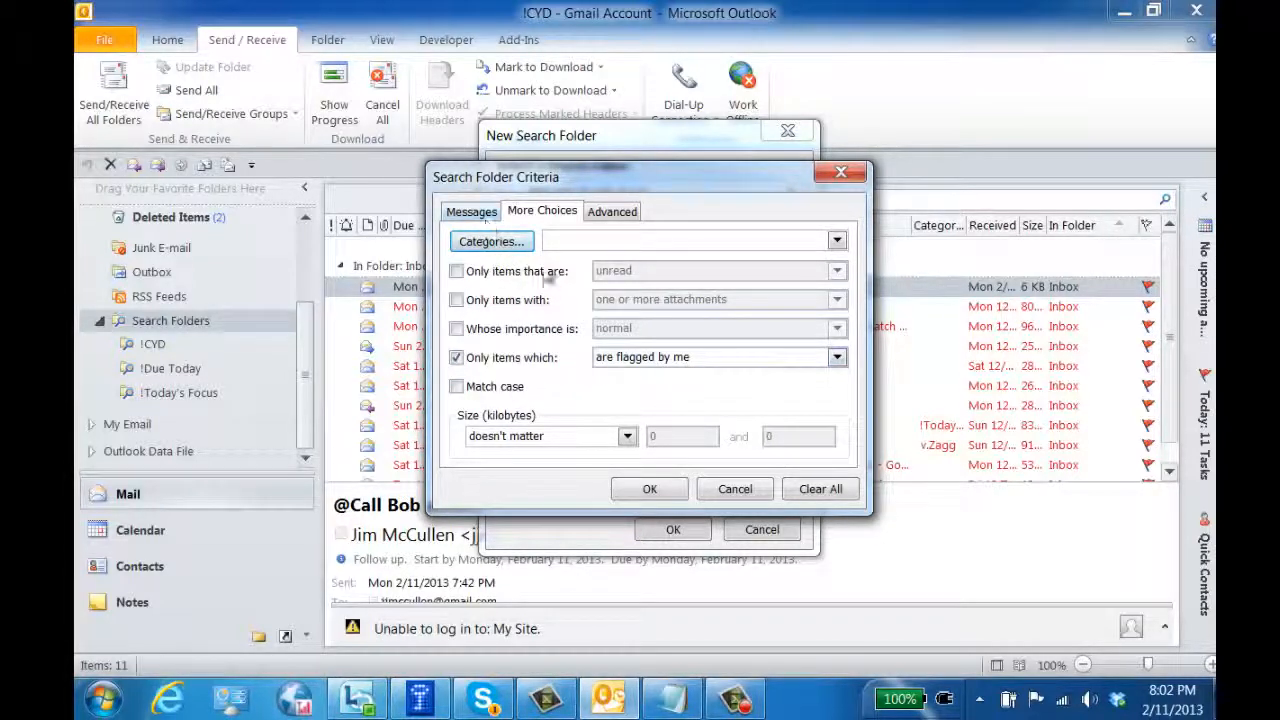
left_click(620, 213)
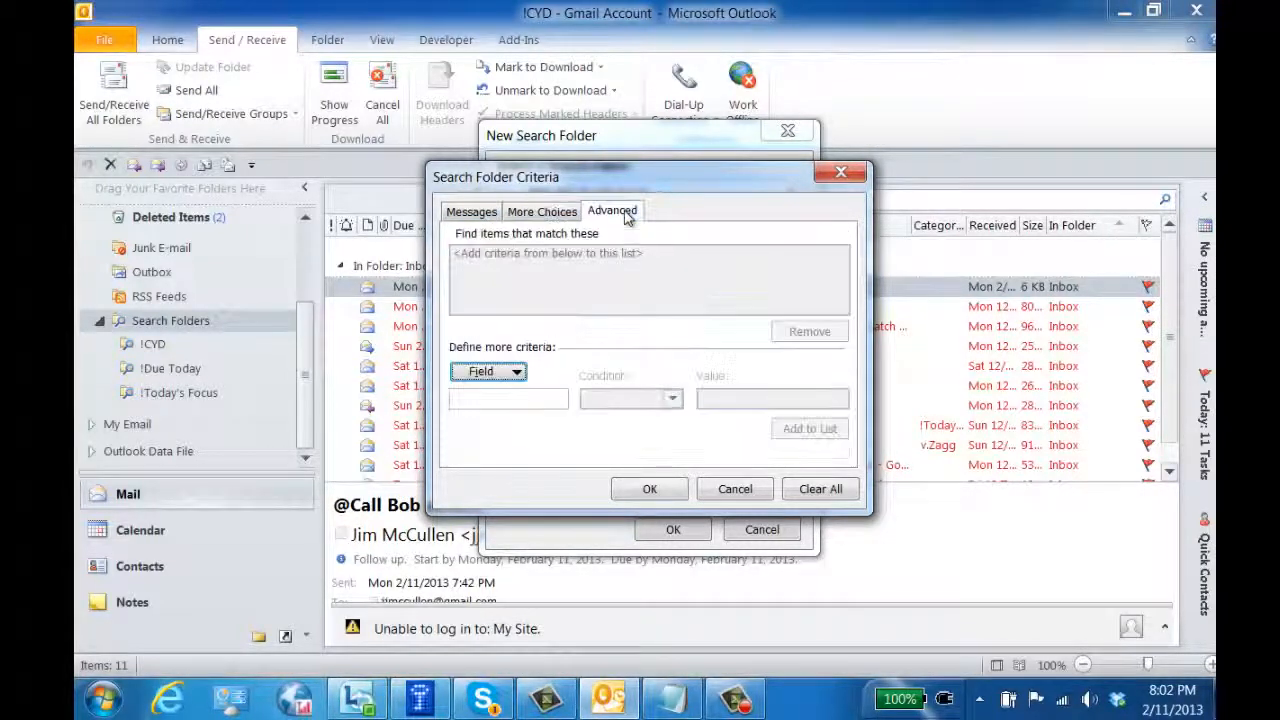
left_click(513, 373)
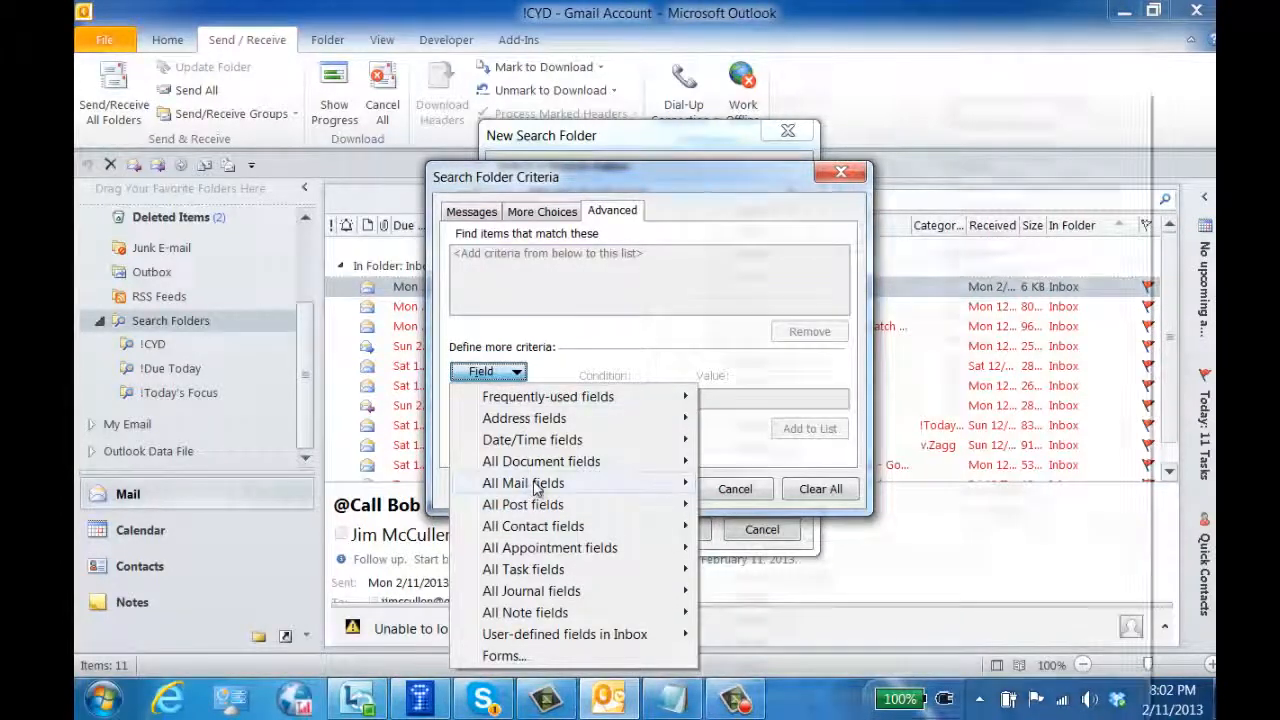
mouse_move(530, 484)
left_click(813, 250)
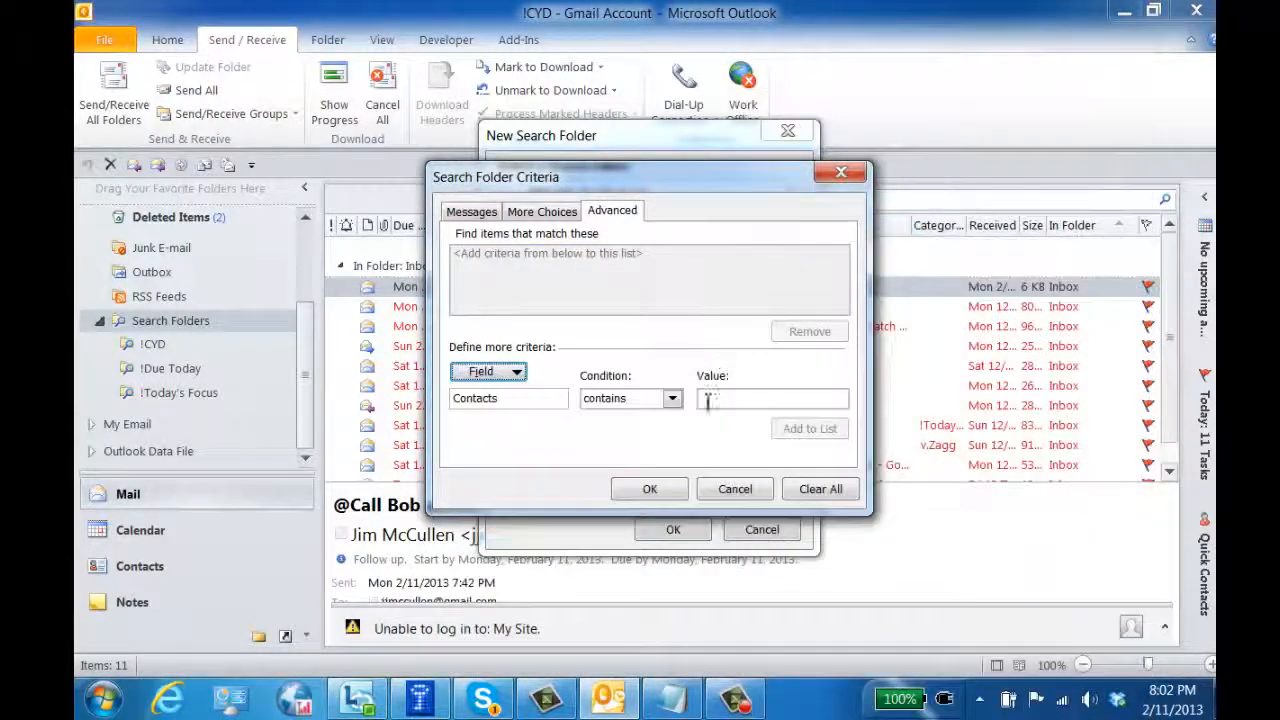
left_click(673, 398)
left_click(620, 477)
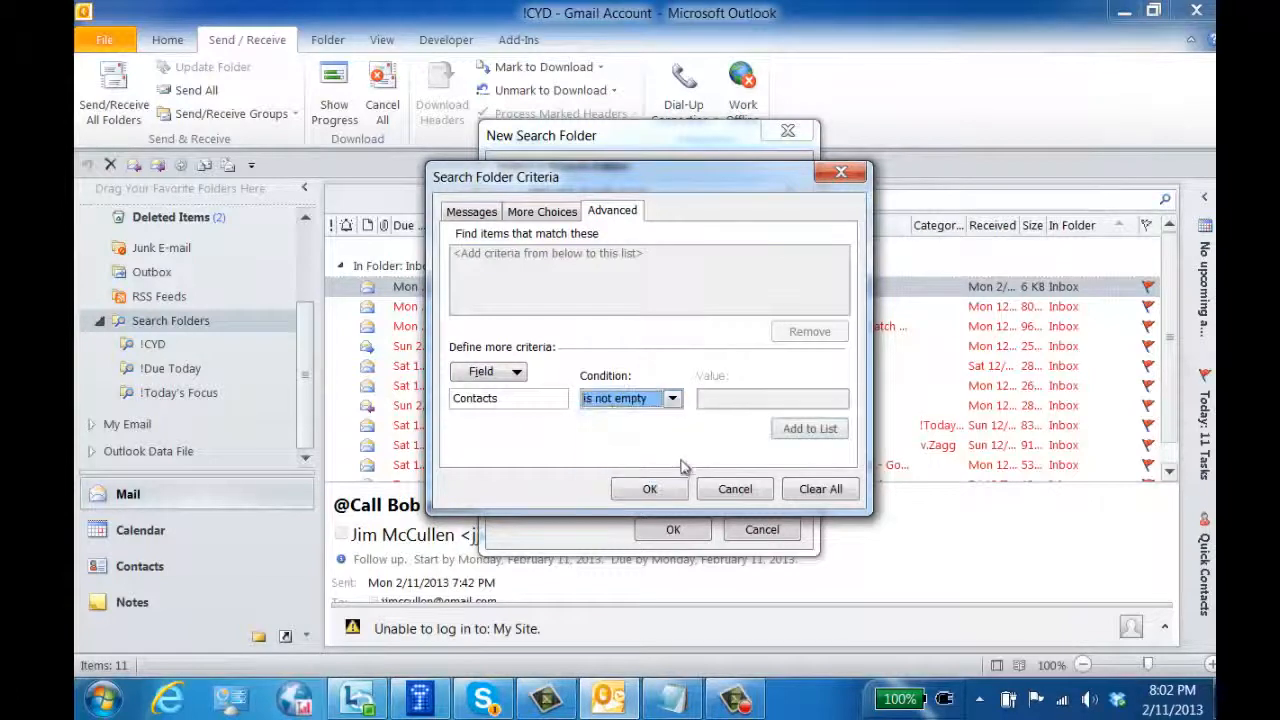
left_click(650, 489)
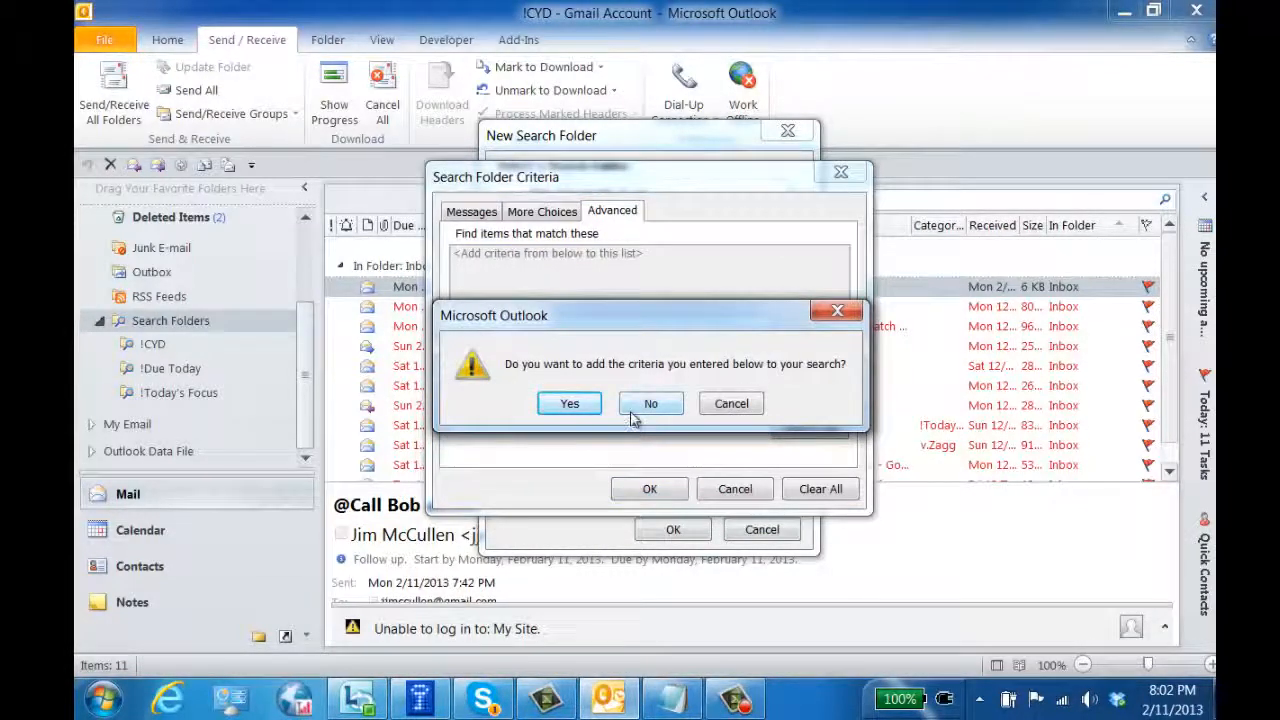
left_click(569, 403)
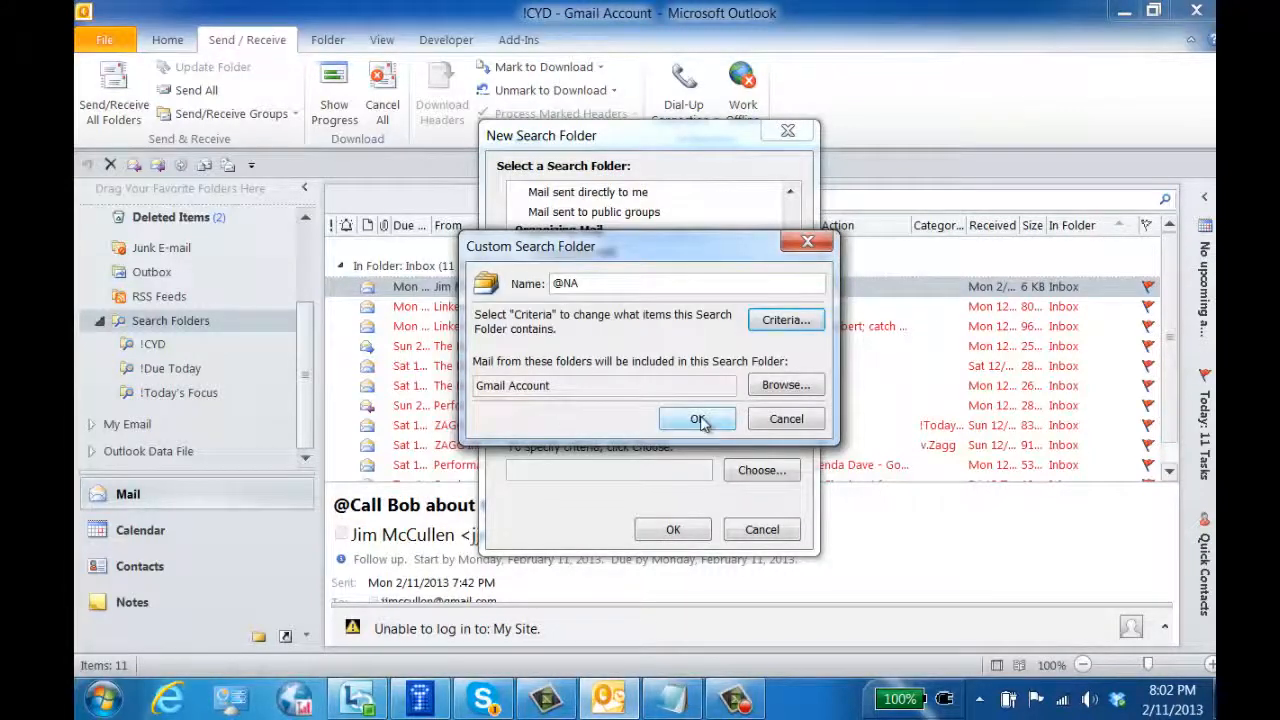
left_click(785, 385)
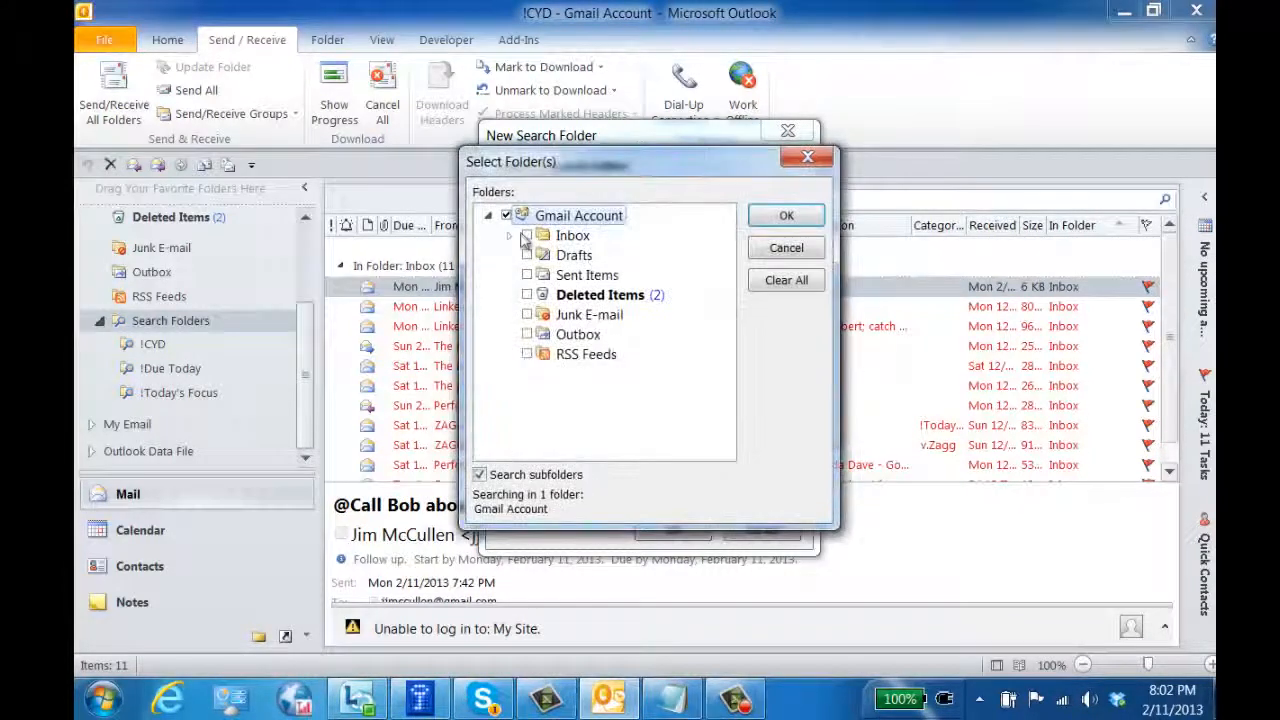
left_click(527, 235)
left_click(527, 275)
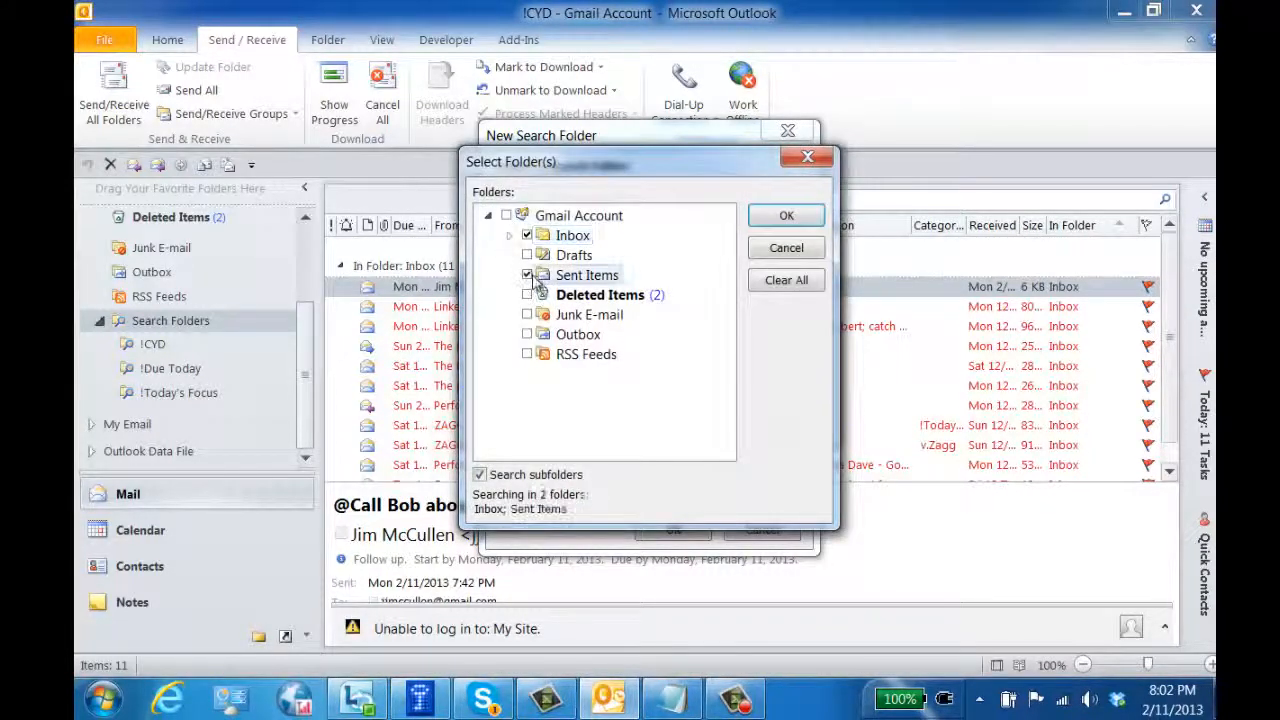
left_click(800, 216)
left_click(697, 419)
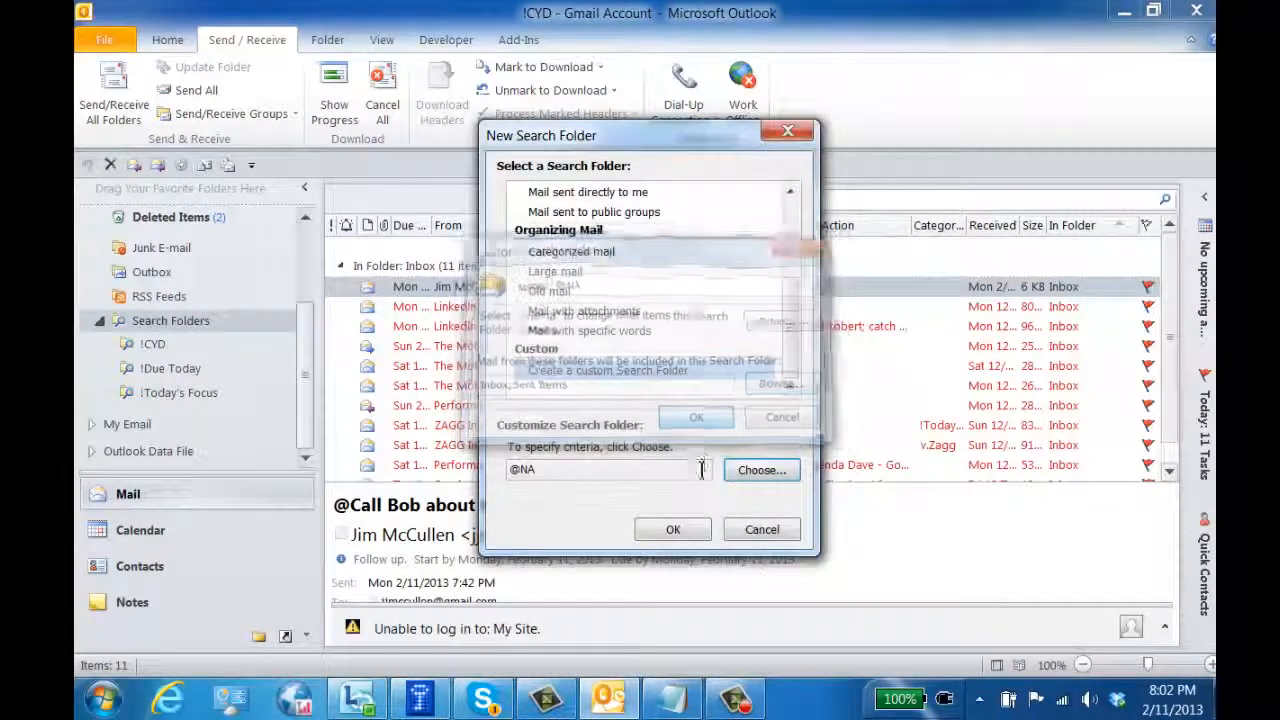
left_click(673, 530)
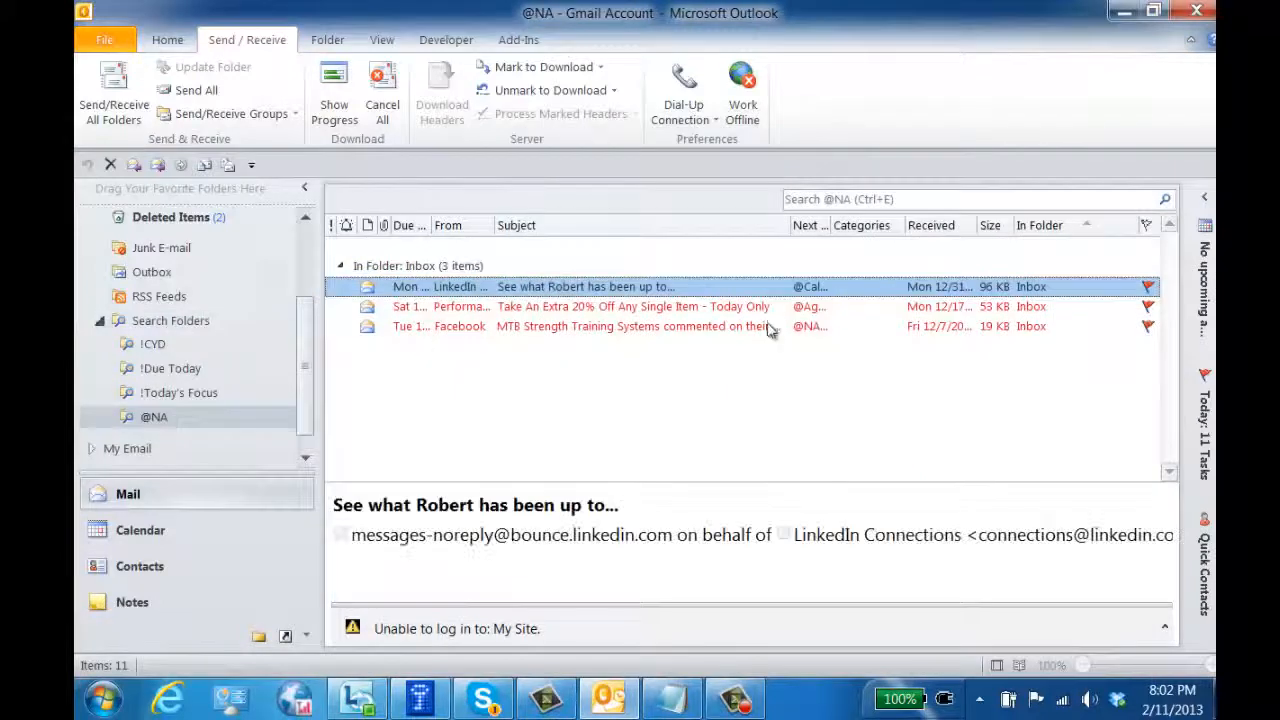
left_click_drag(886, 220, 922, 222)
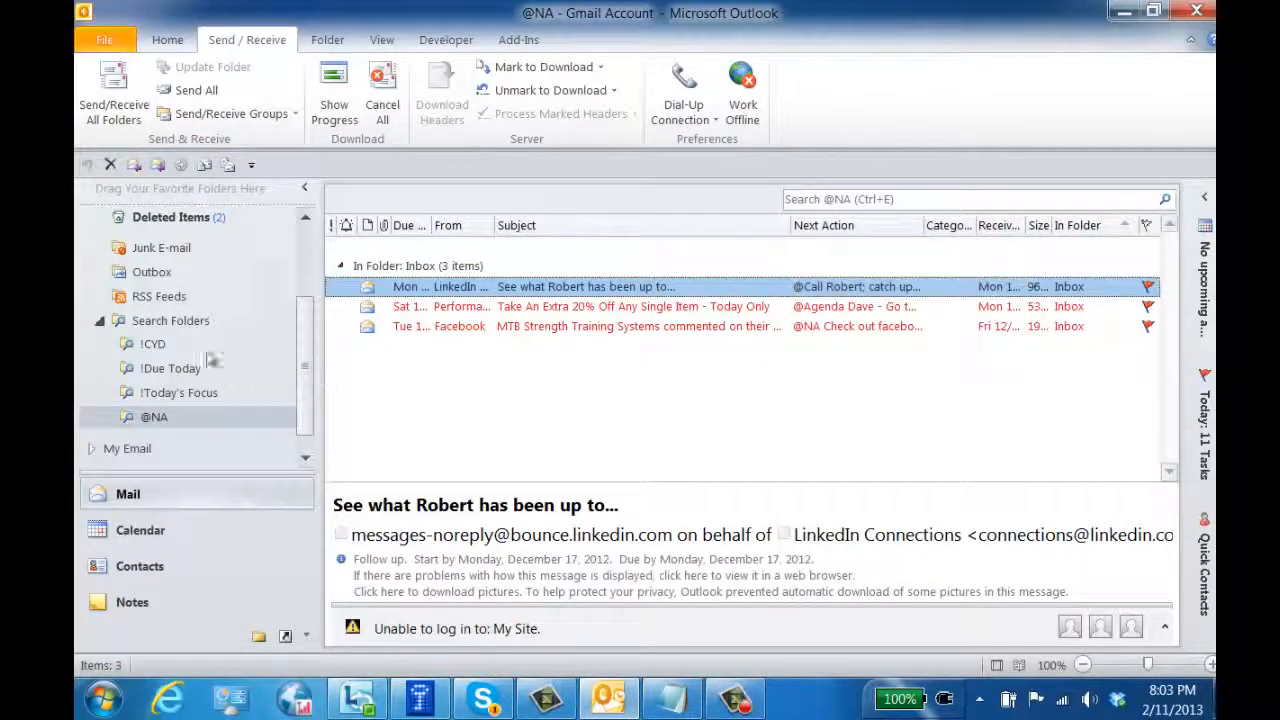
right_click(178, 322)
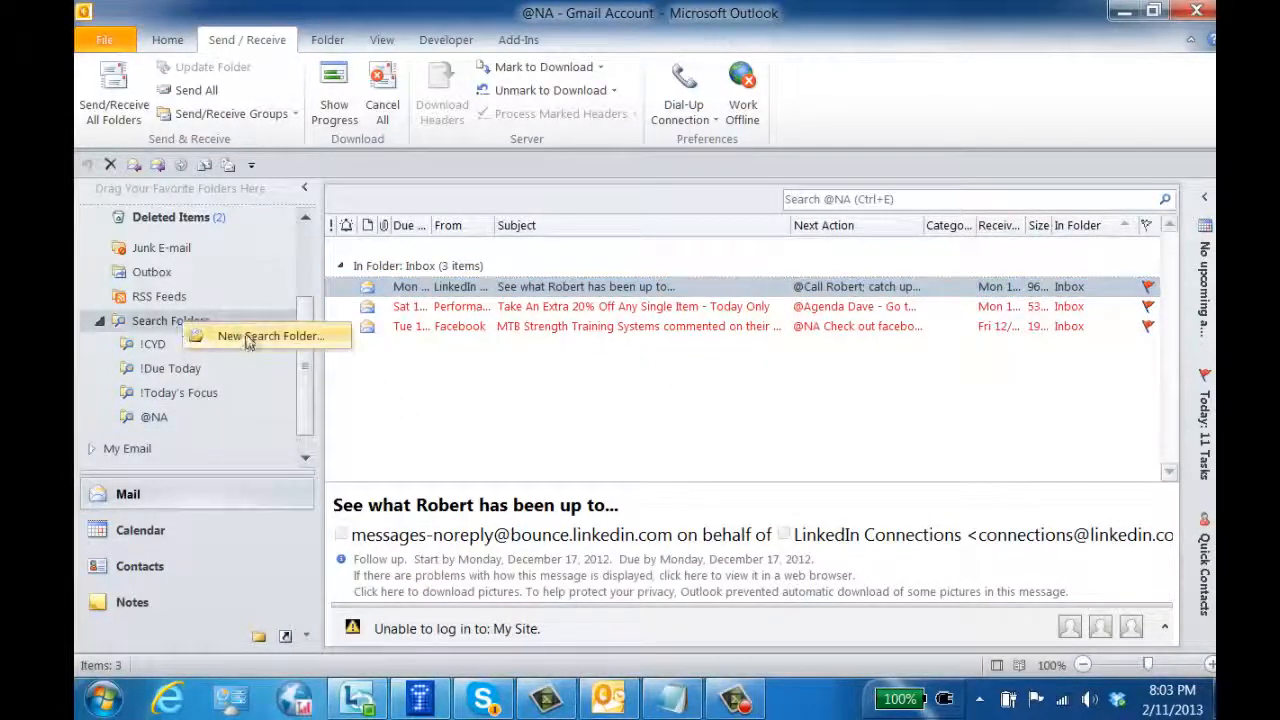
left_click(245, 336)
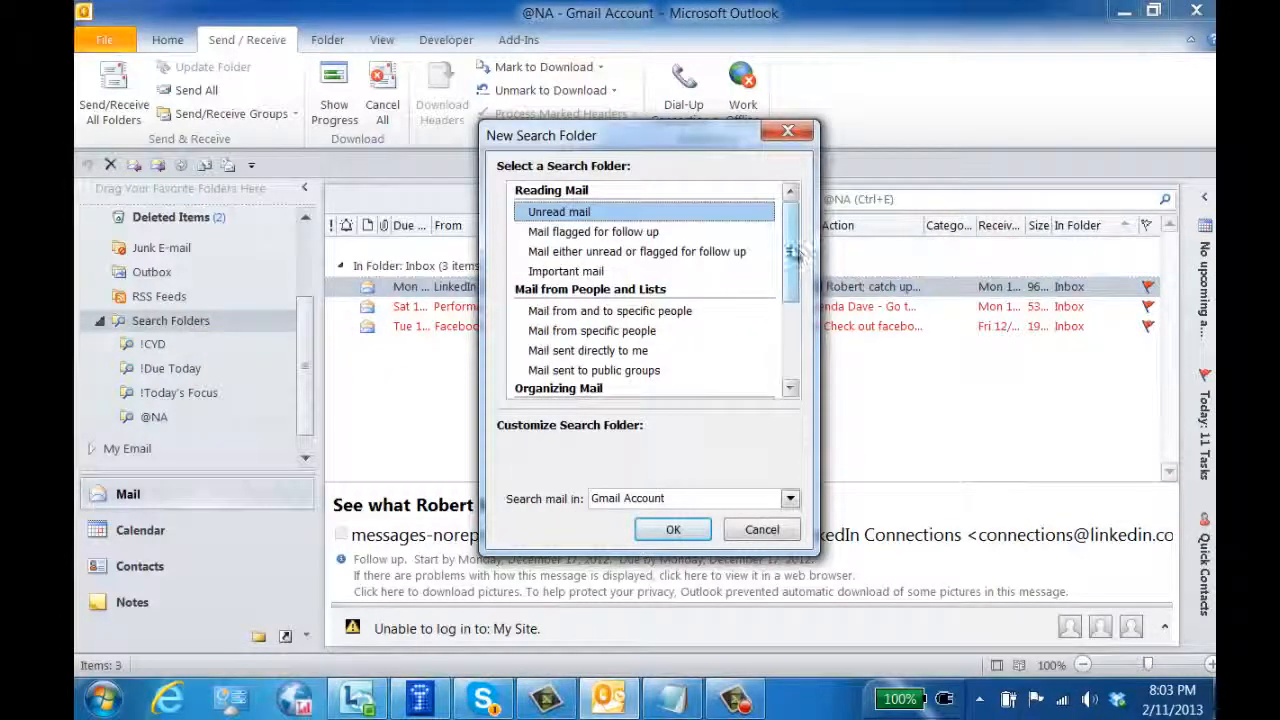
scroll(794, 251, "down", 3)
left_click(628, 372)
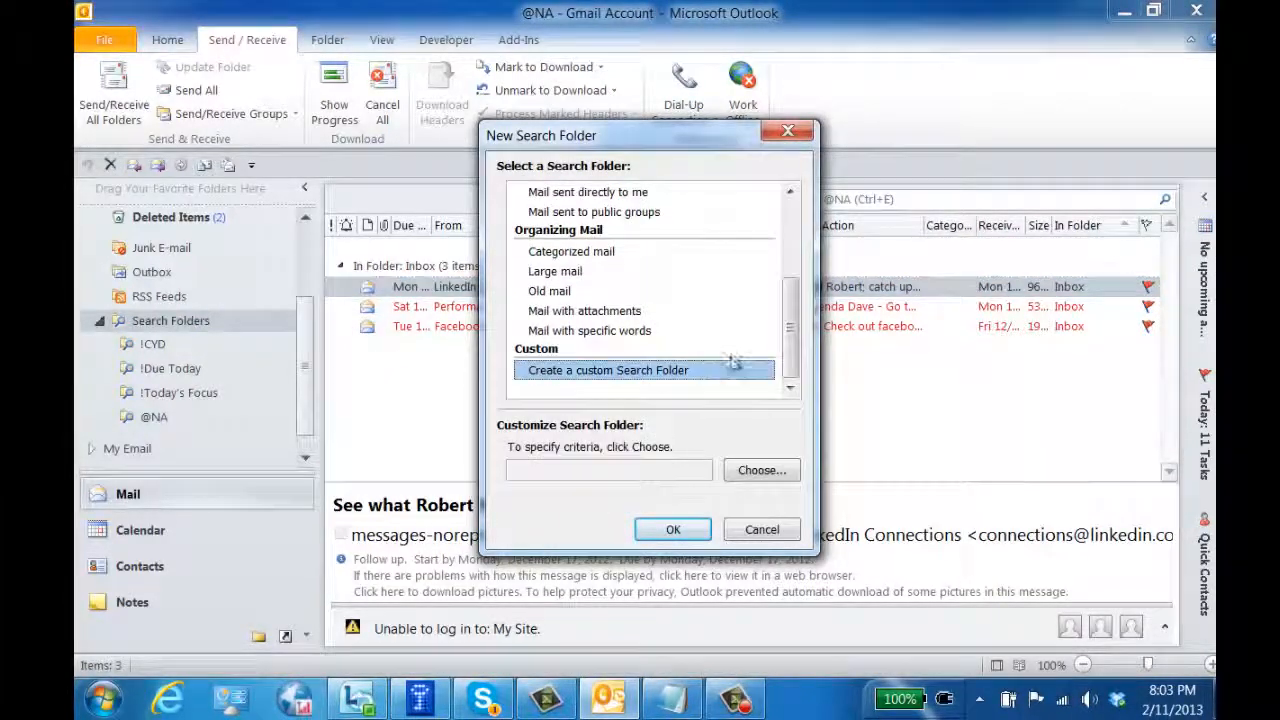
left_click(760, 469)
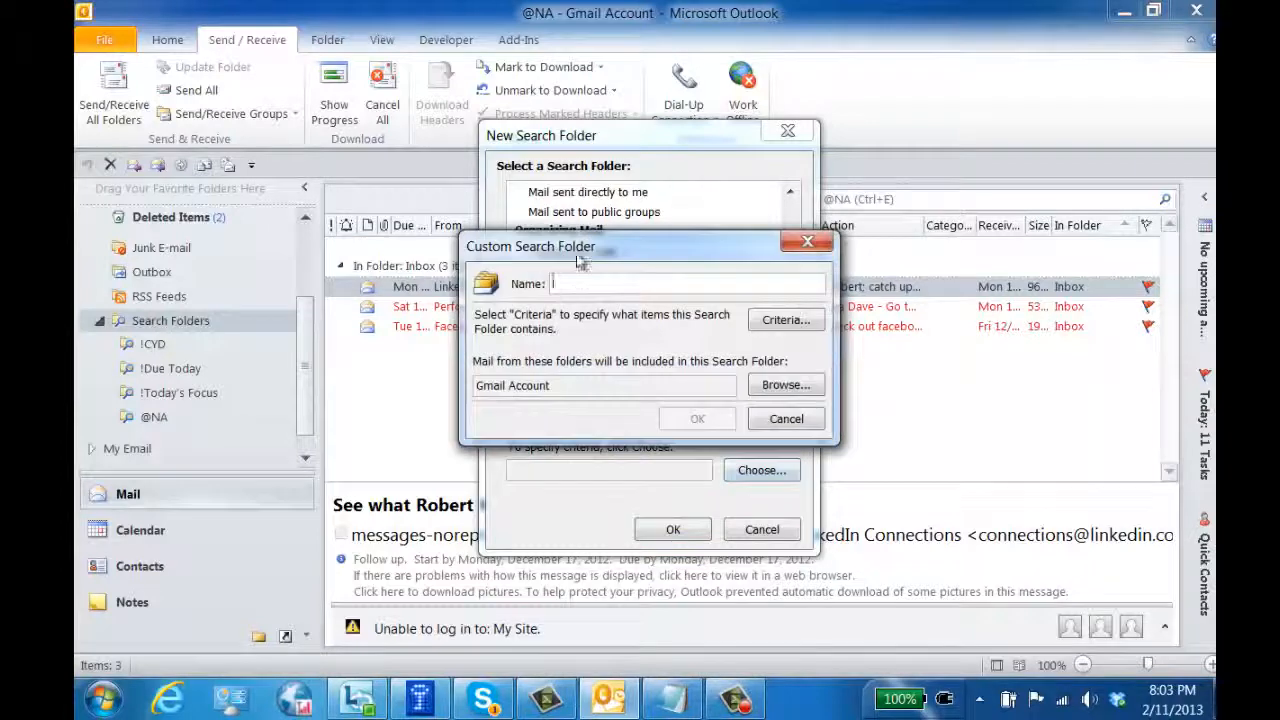
type("@Agenda")
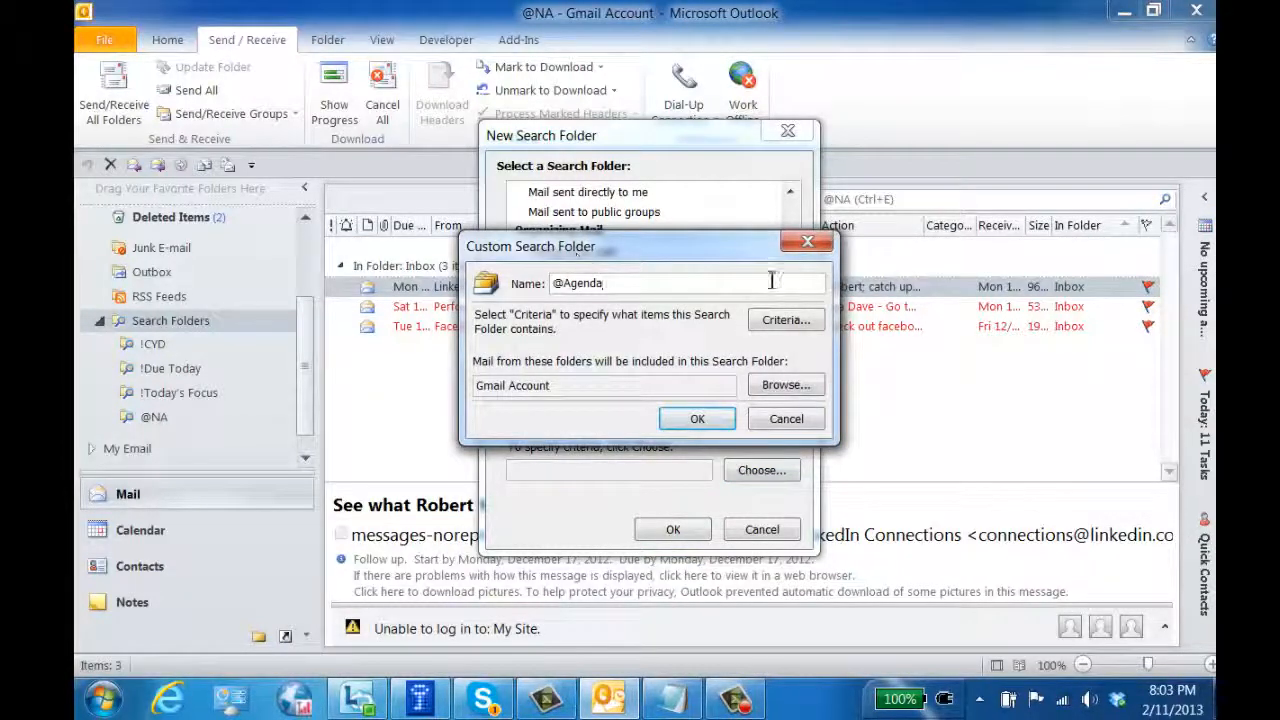
left_click(780, 319)
left_click(538, 213)
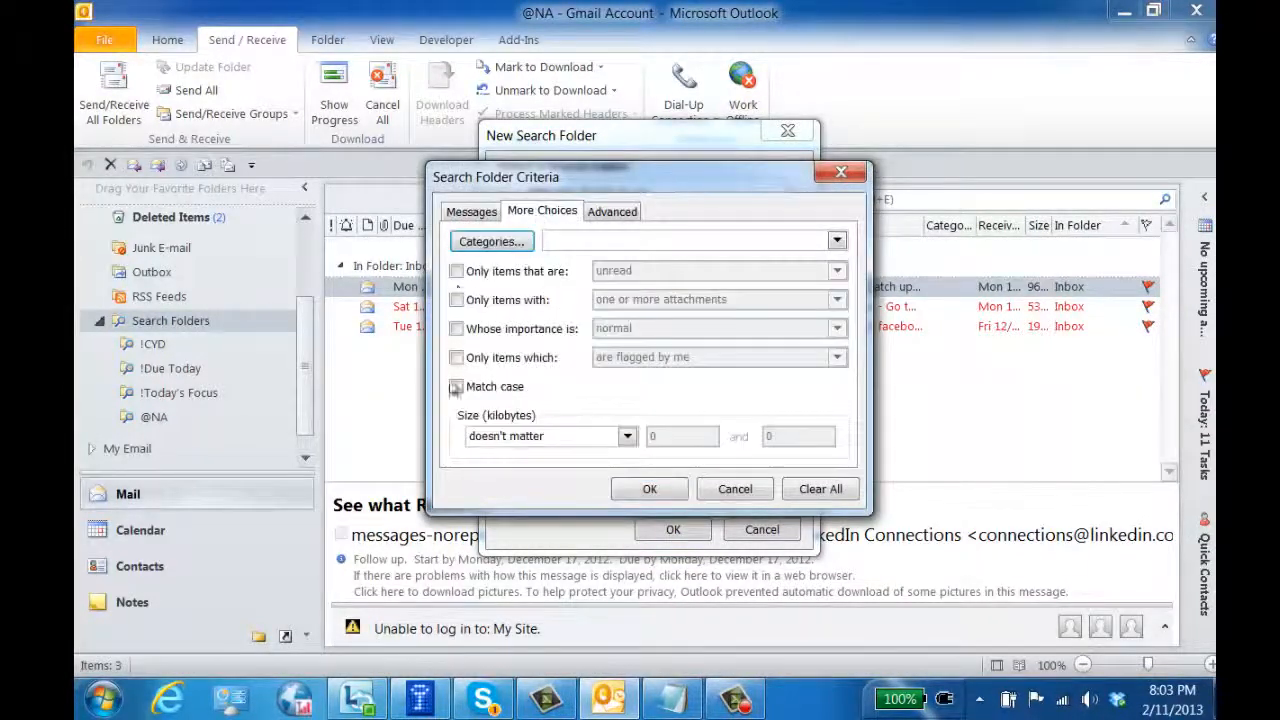
left_click(457, 358)
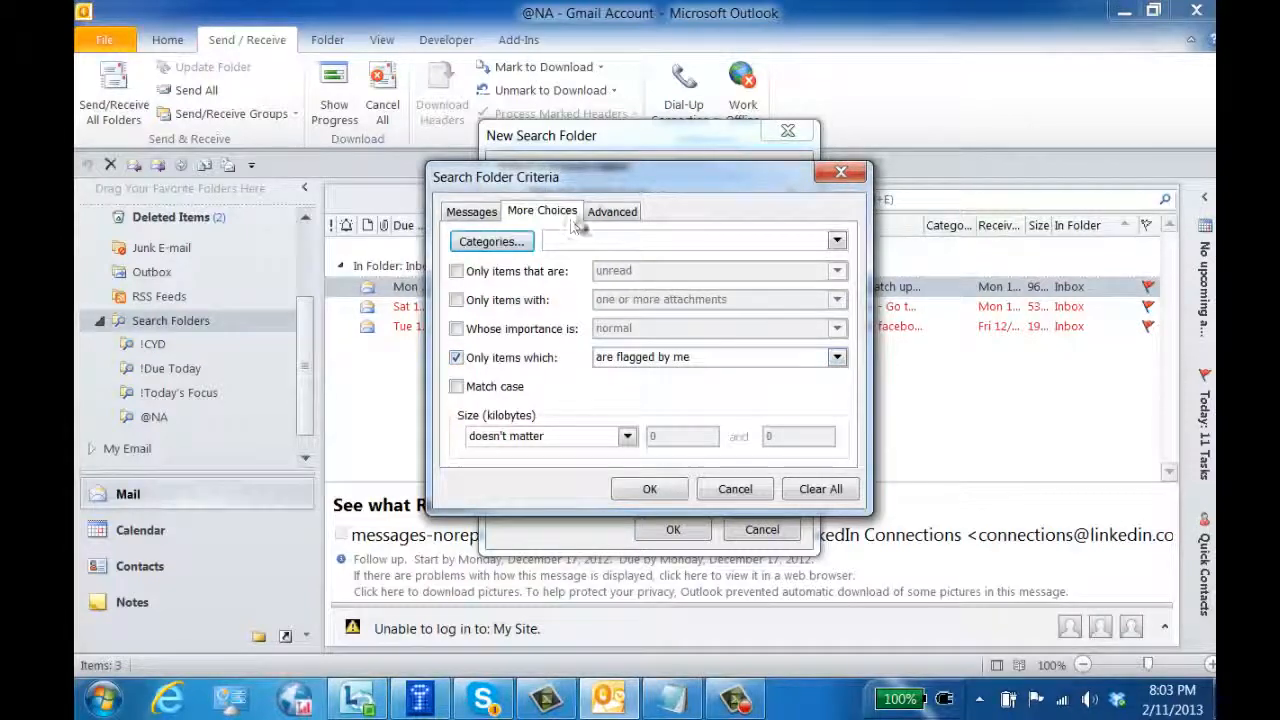
left_click(617, 218)
left_click(515, 373)
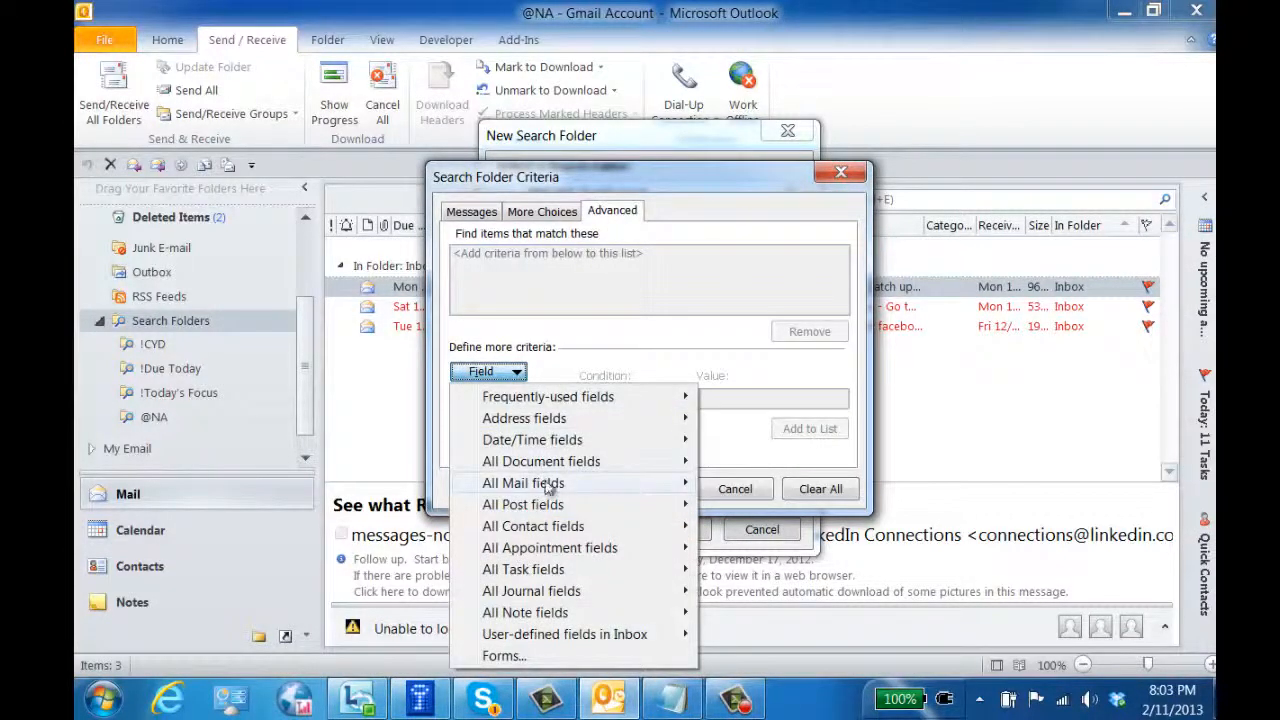
mouse_move(545, 483)
left_click(776, 250)
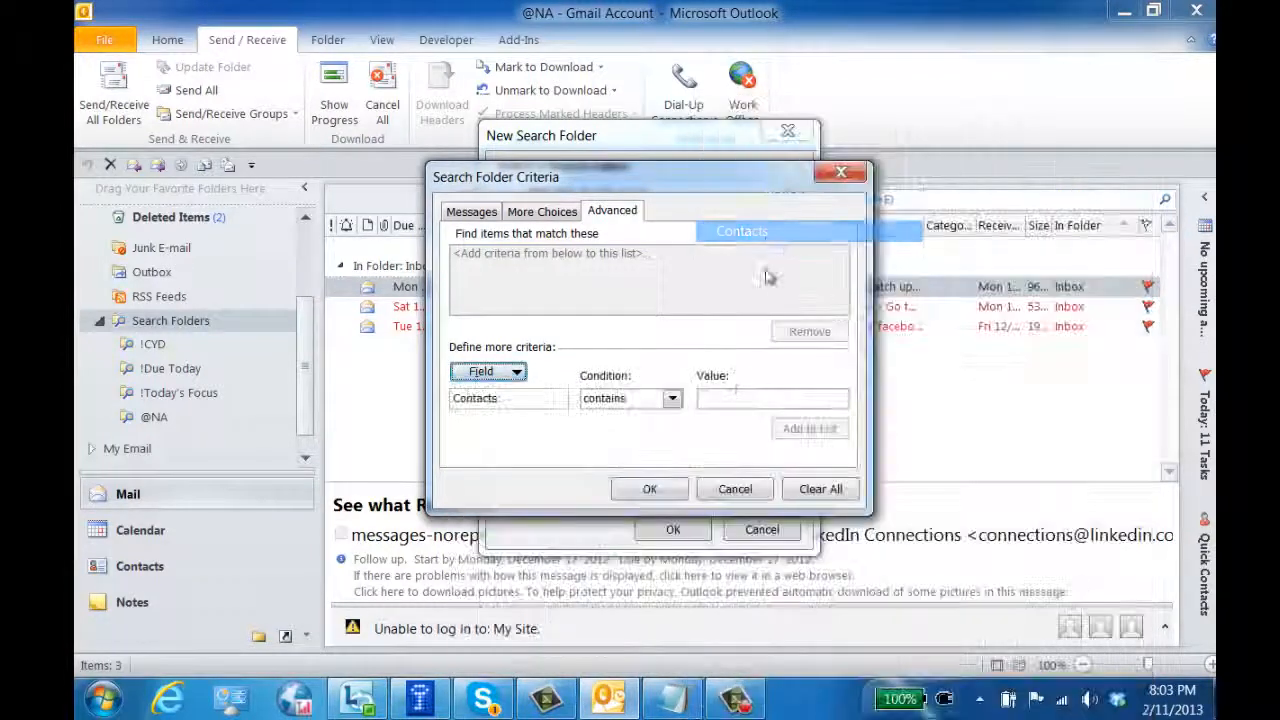
left_click(738, 400)
type("@Agan")
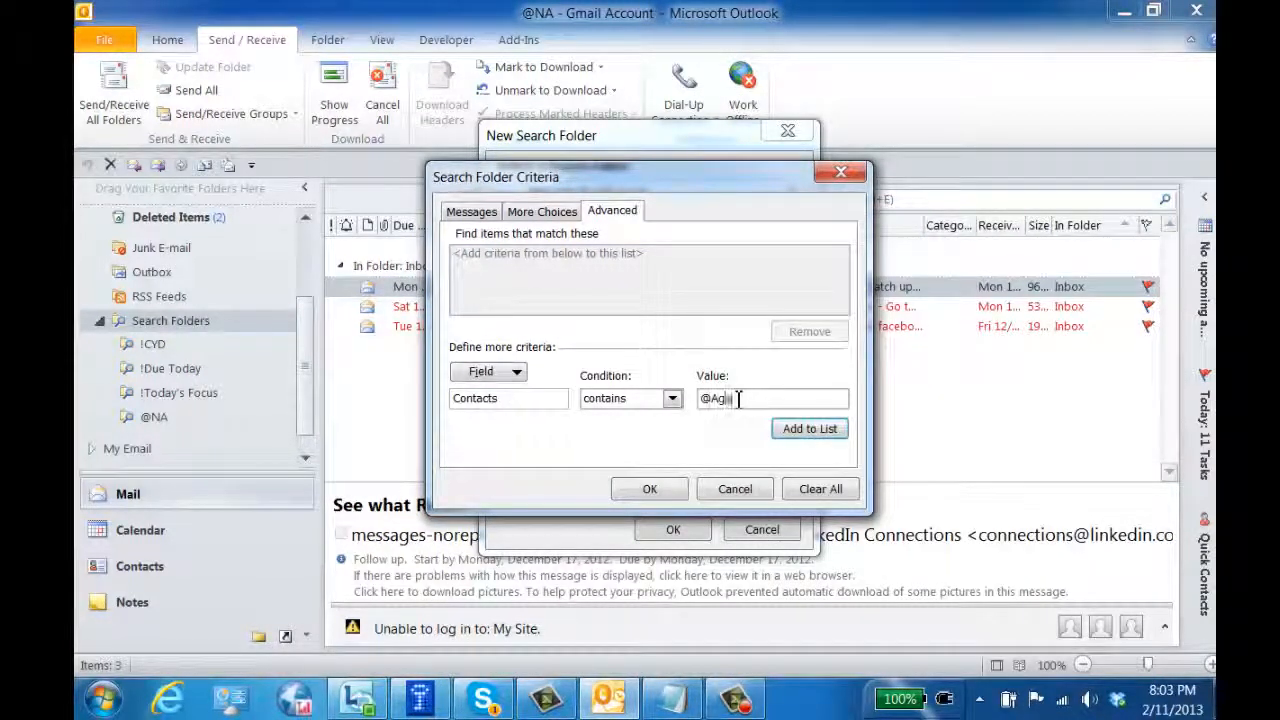
key("BackSpace")
key("BackSpace")
type("ent")
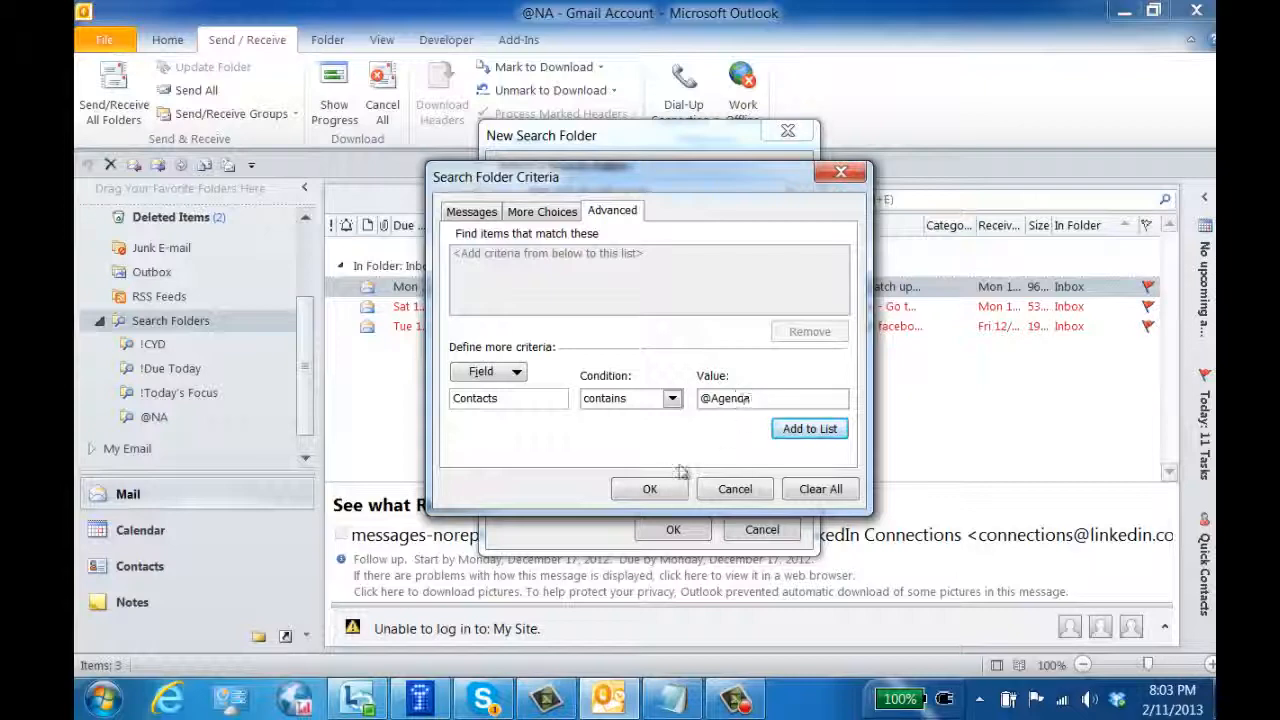
type("a")
left_click(660, 488)
left_click(566, 404)
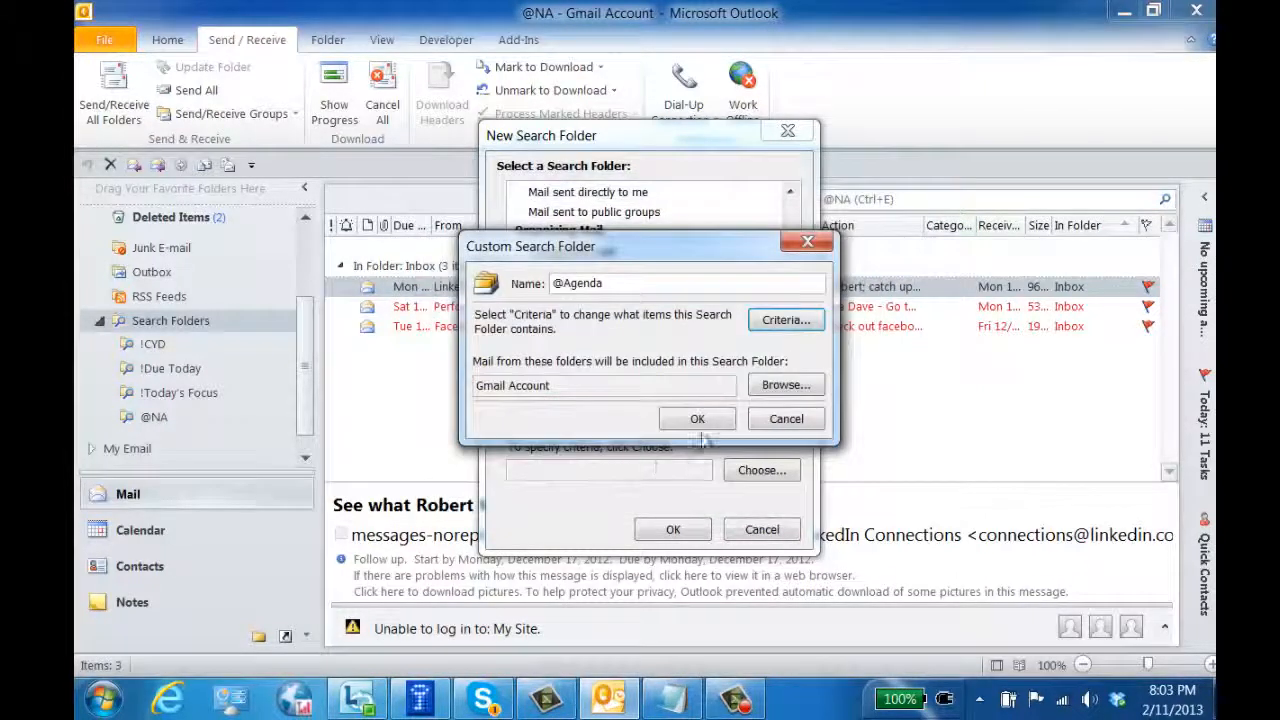
left_click(786, 386)
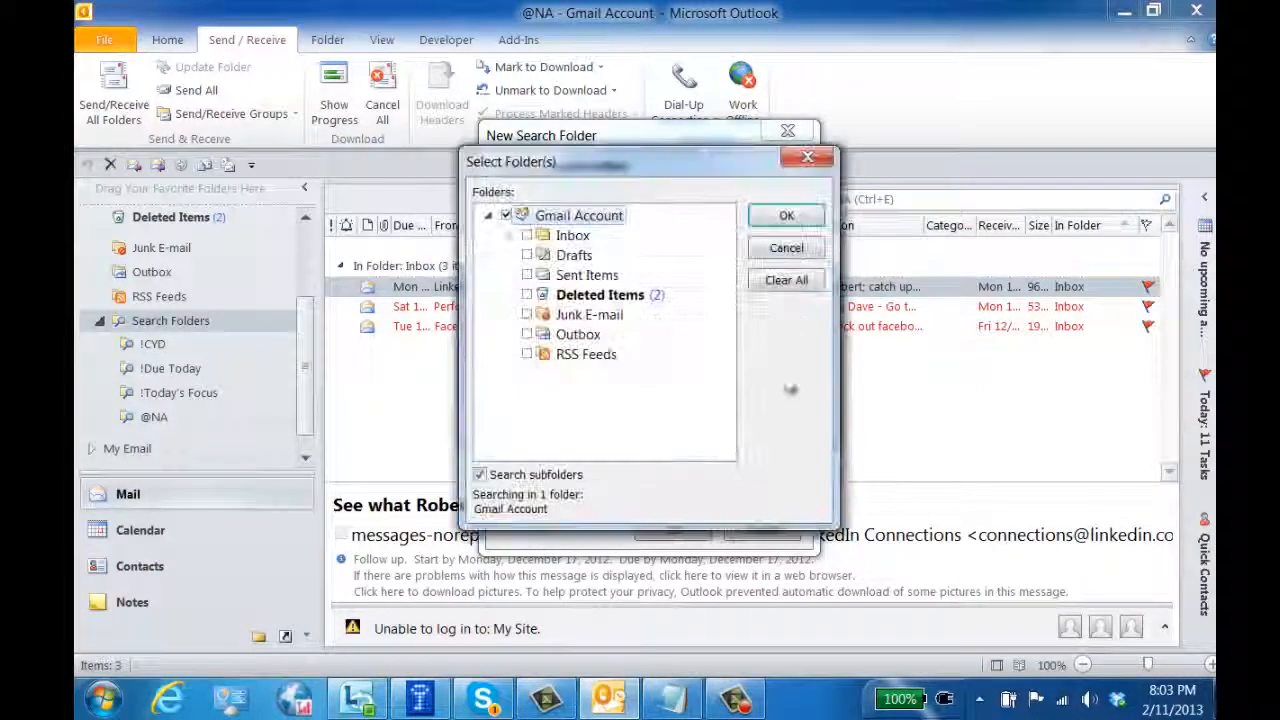
left_click(506, 215)
left_click(527, 235)
left_click(527, 275)
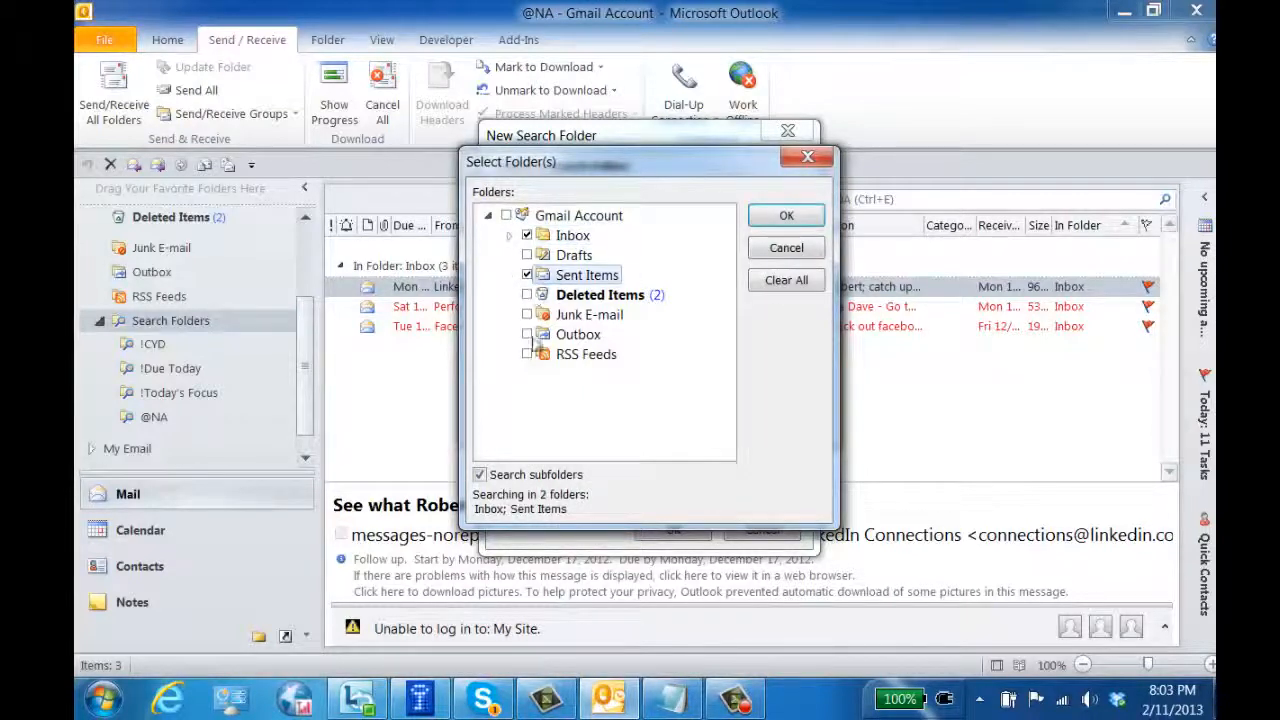
left_click(786, 215)
left_click(668, 418)
left_click(670, 531)
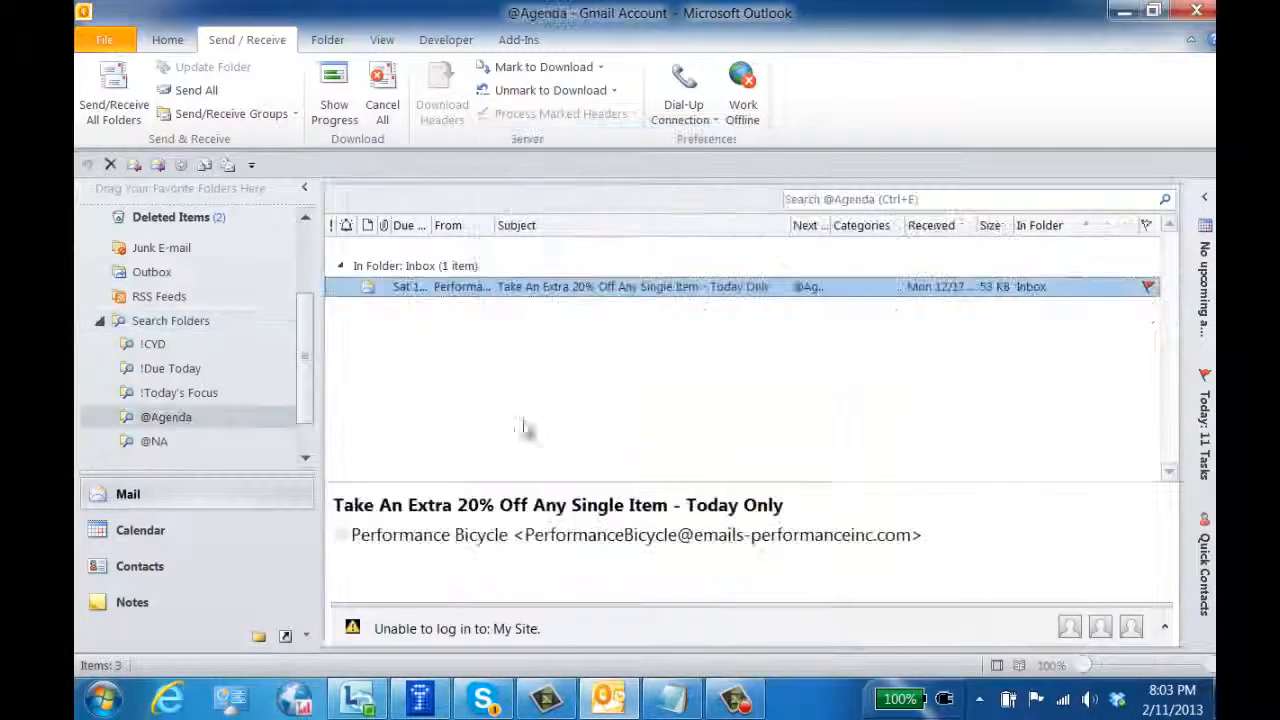
left_click_drag(831, 222, 925, 225)
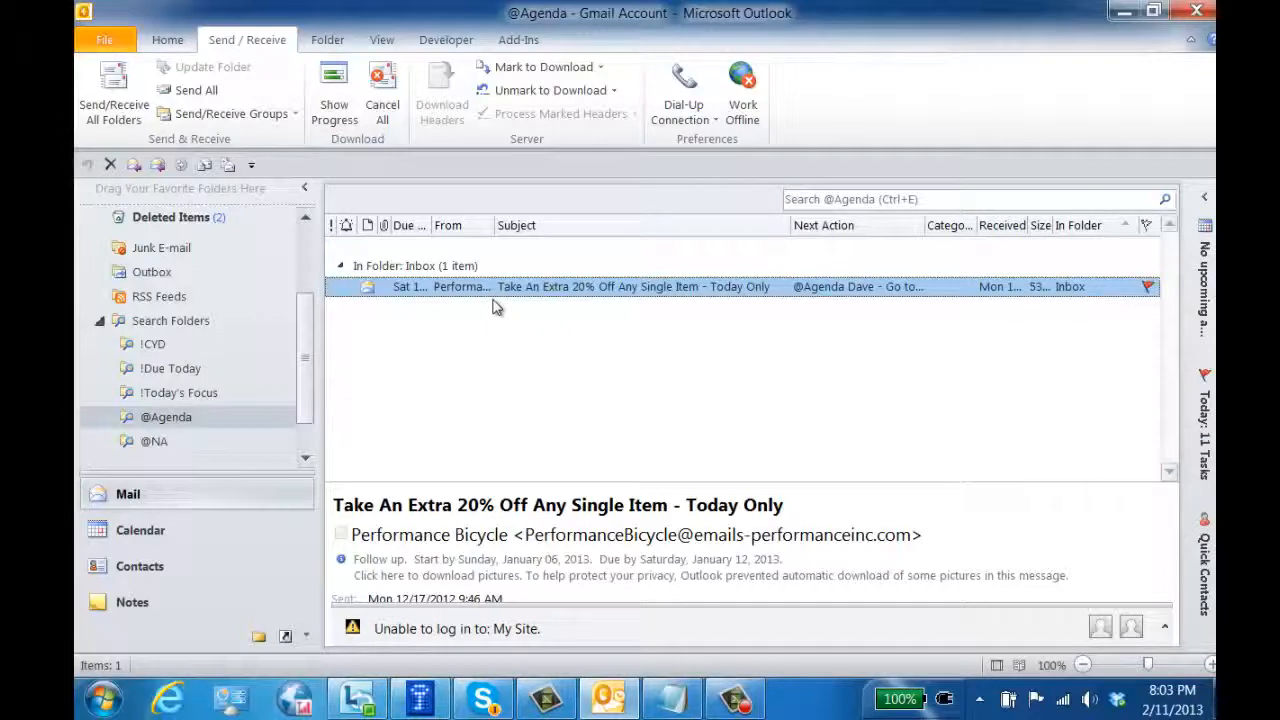
right_click(180, 321)
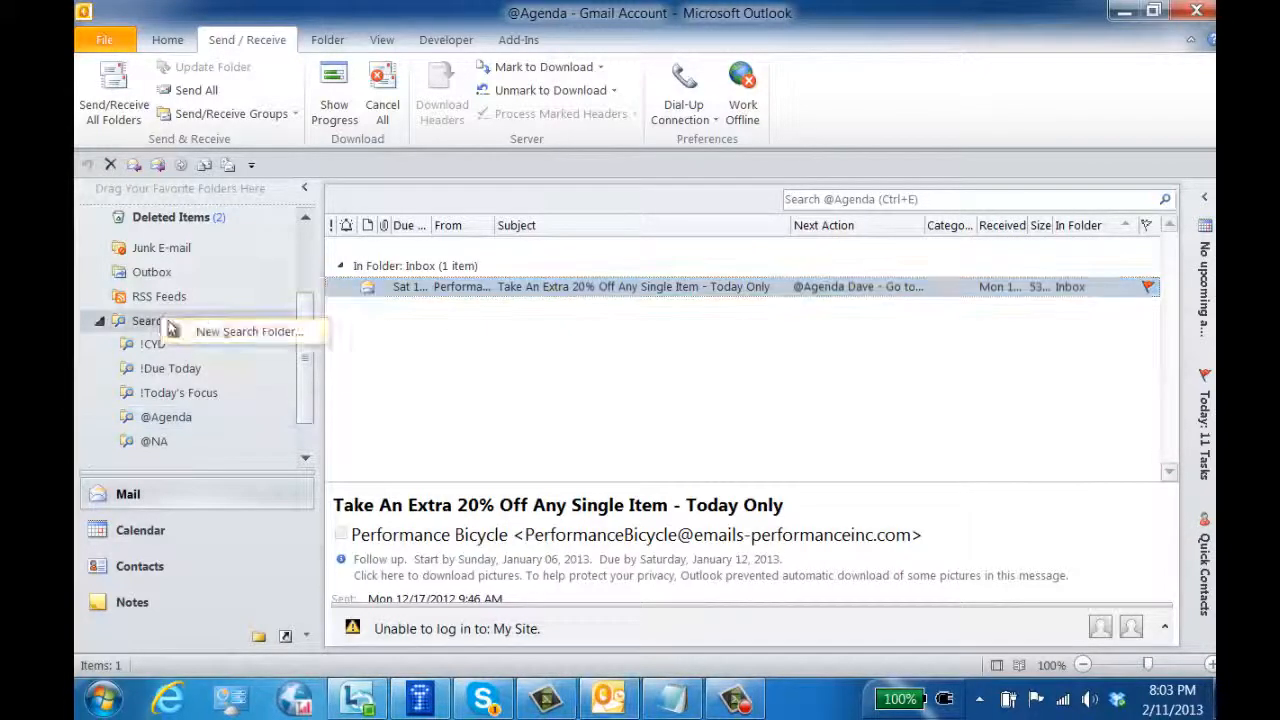
left_click(290, 332)
left_click_drag(794, 229, 794, 314)
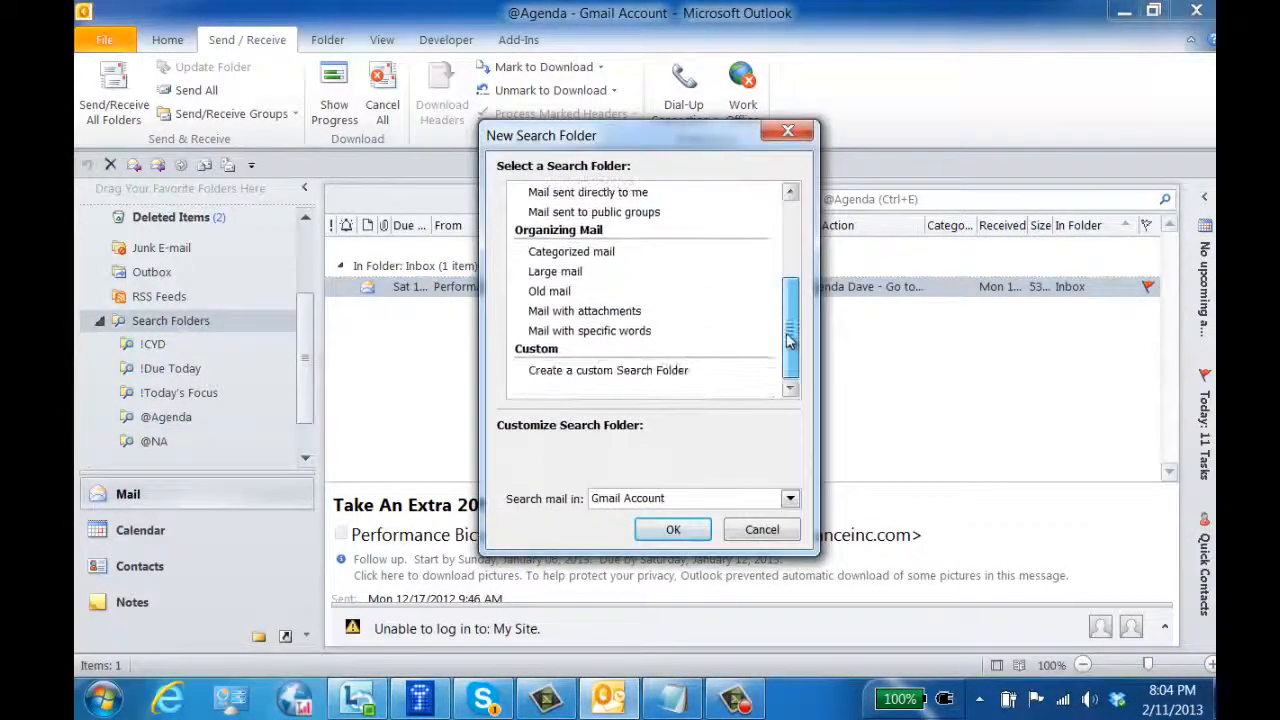
left_click(657, 370)
left_click(763, 471)
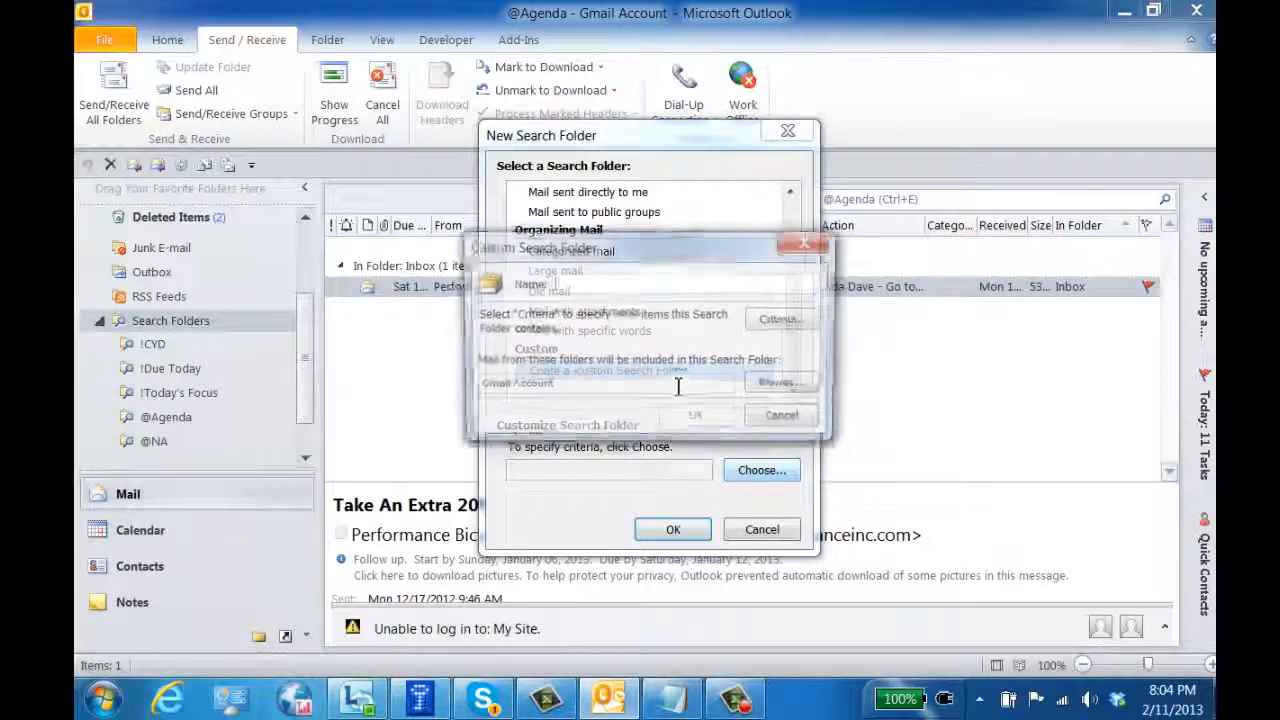
type("@cy")
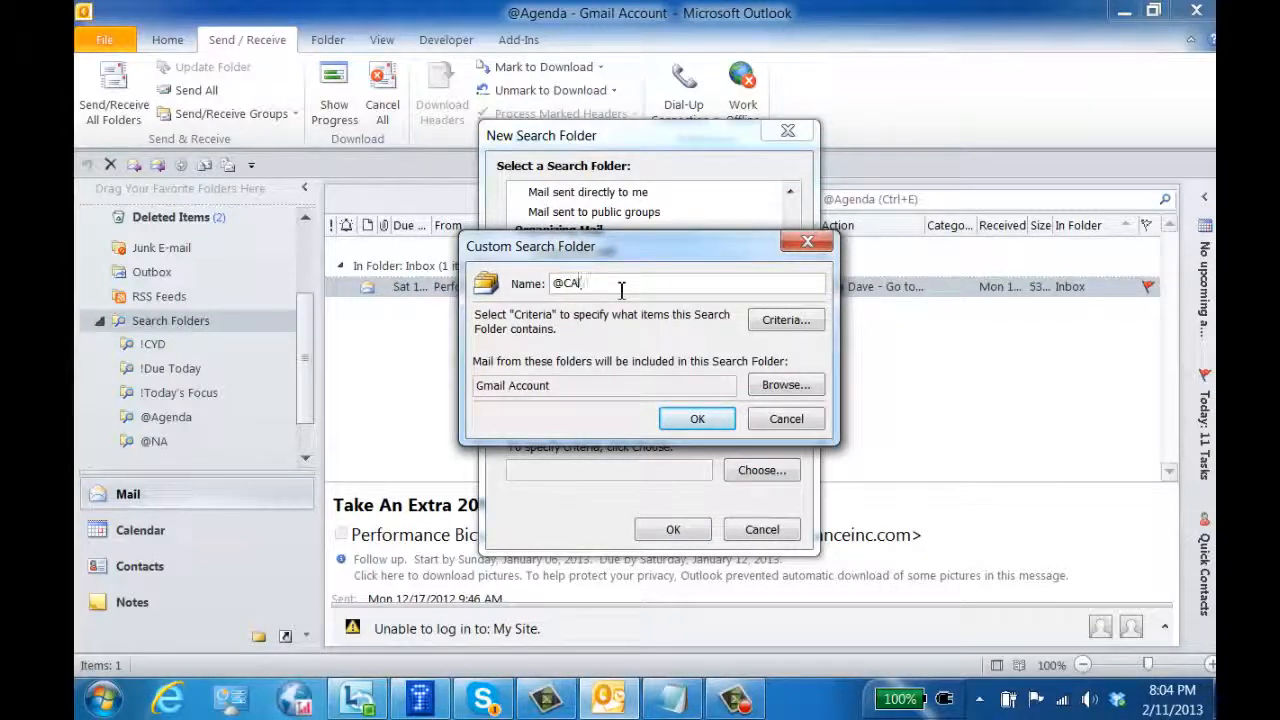
Restrict the new search folder's criteria to only items which are flagged by me.
left_click(786, 320)
left_click(549, 214)
left_click(456, 357)
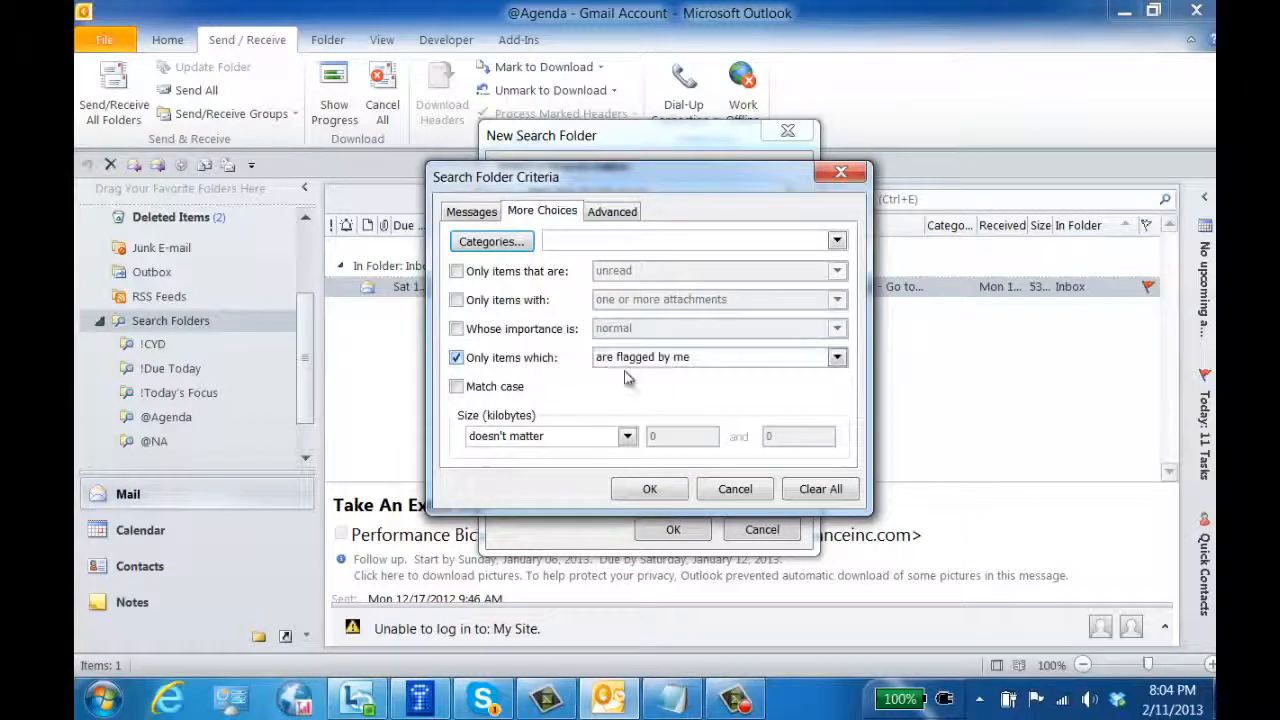
left_click(612, 213)
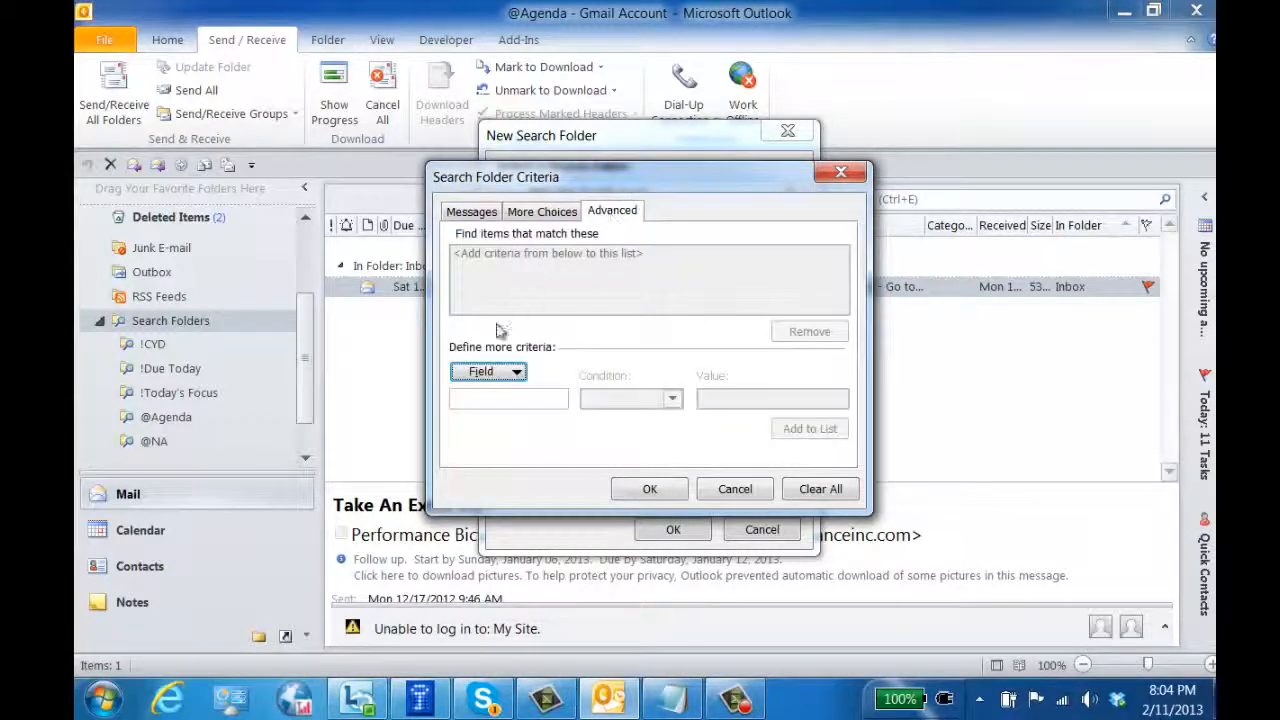
left_click(488, 371)
mouse_move(536, 487)
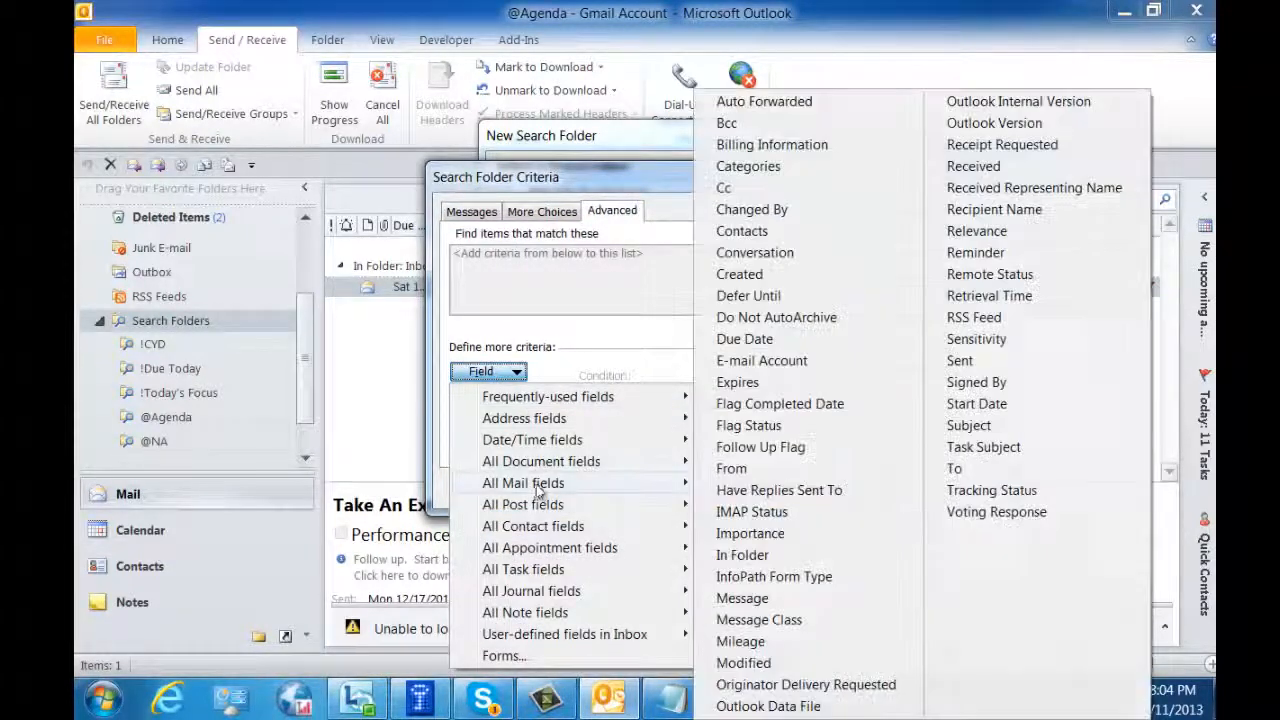
left_click(815, 233)
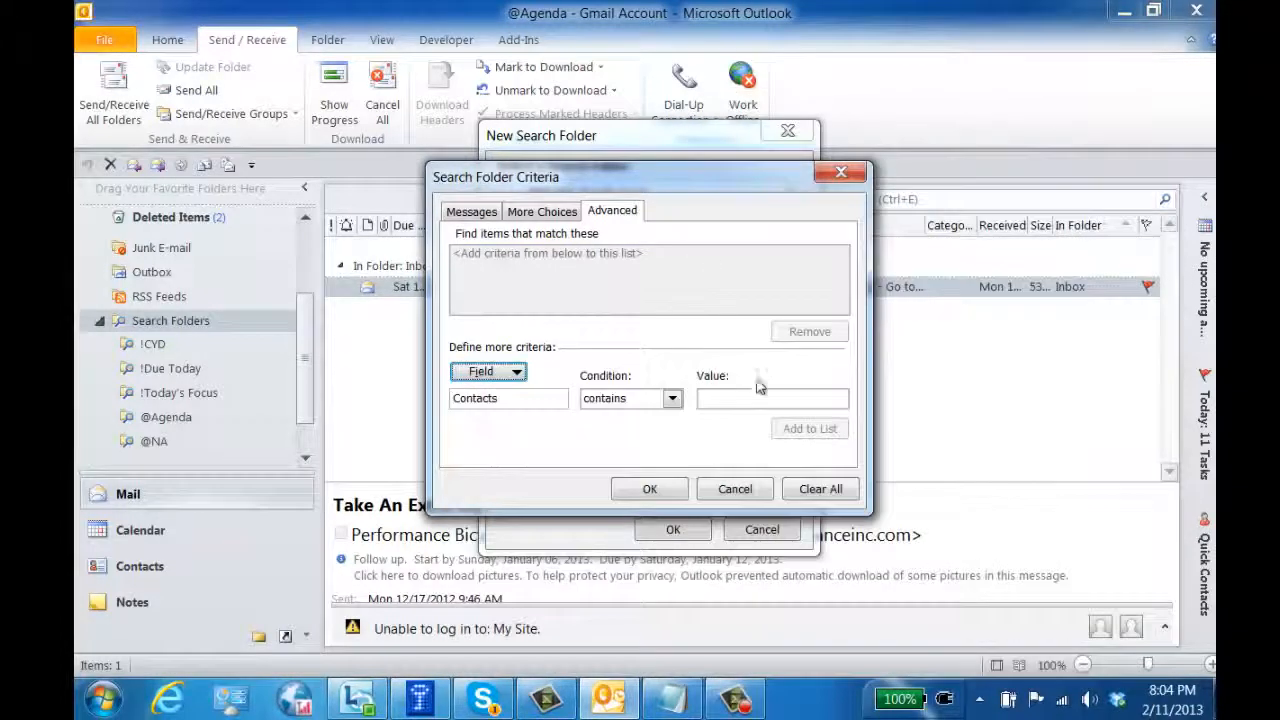
left_click(714, 407)
type("@Call")
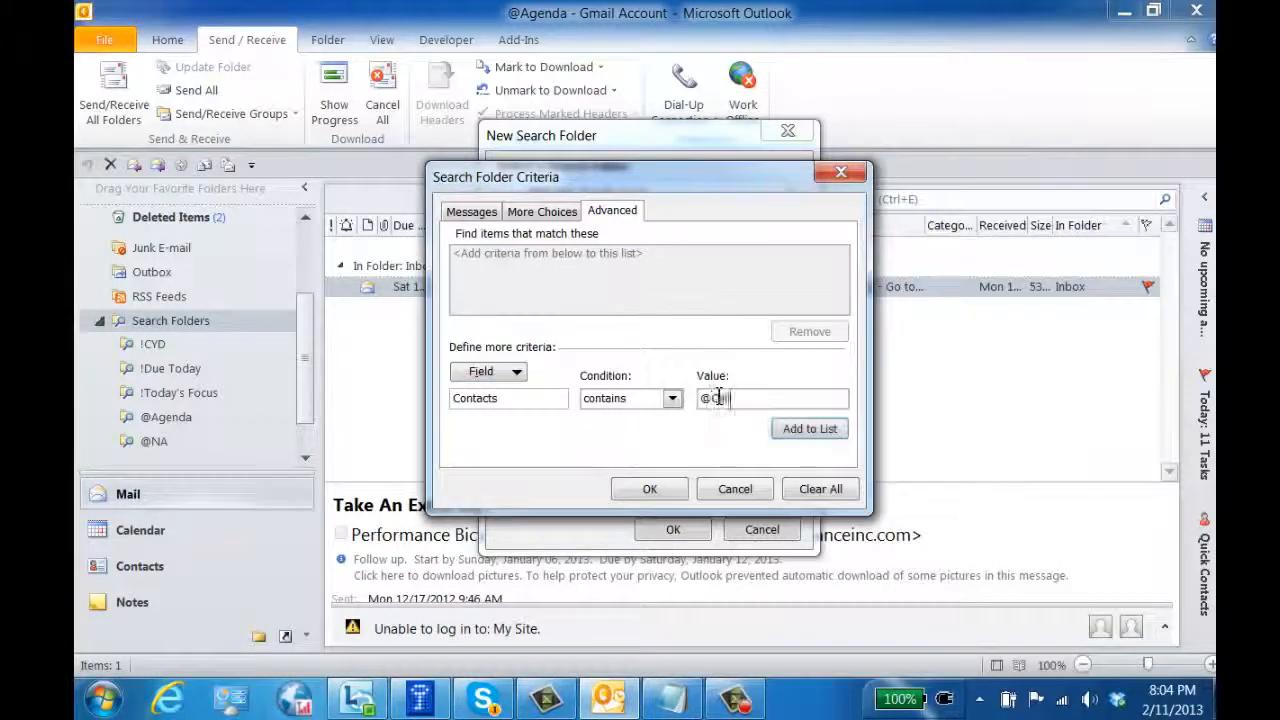
left_click(647, 487)
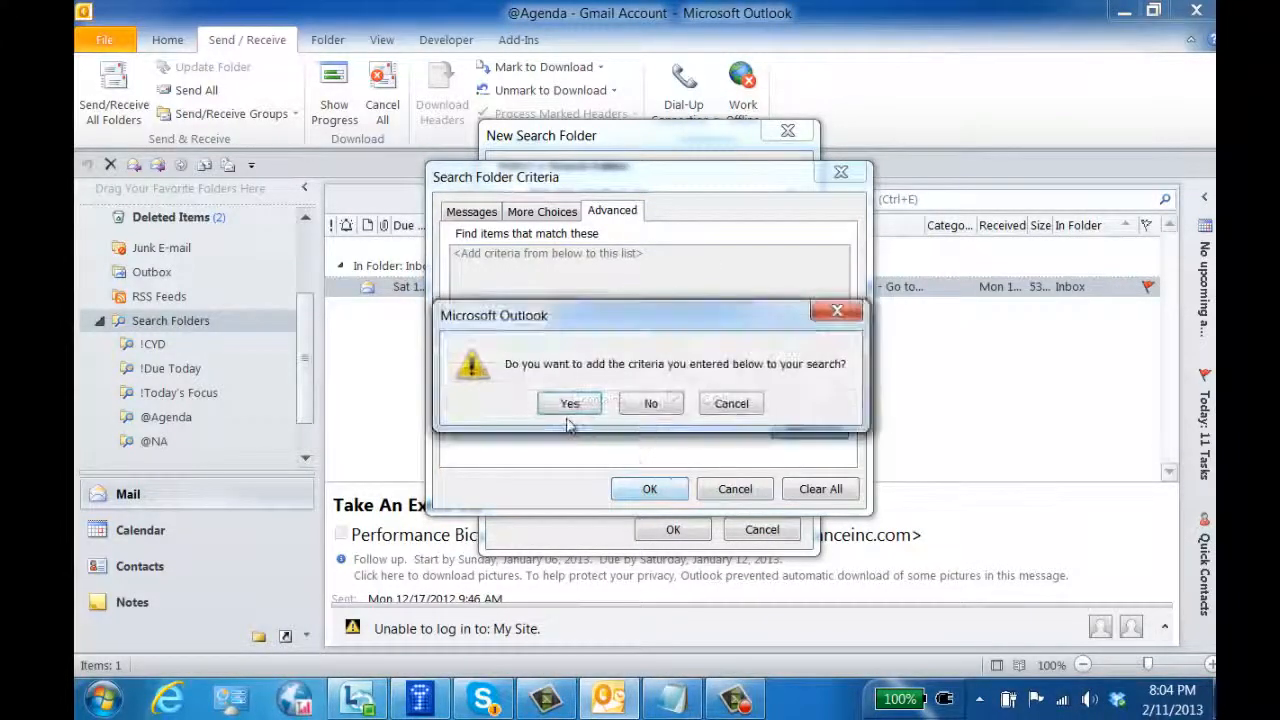
left_click(569, 404)
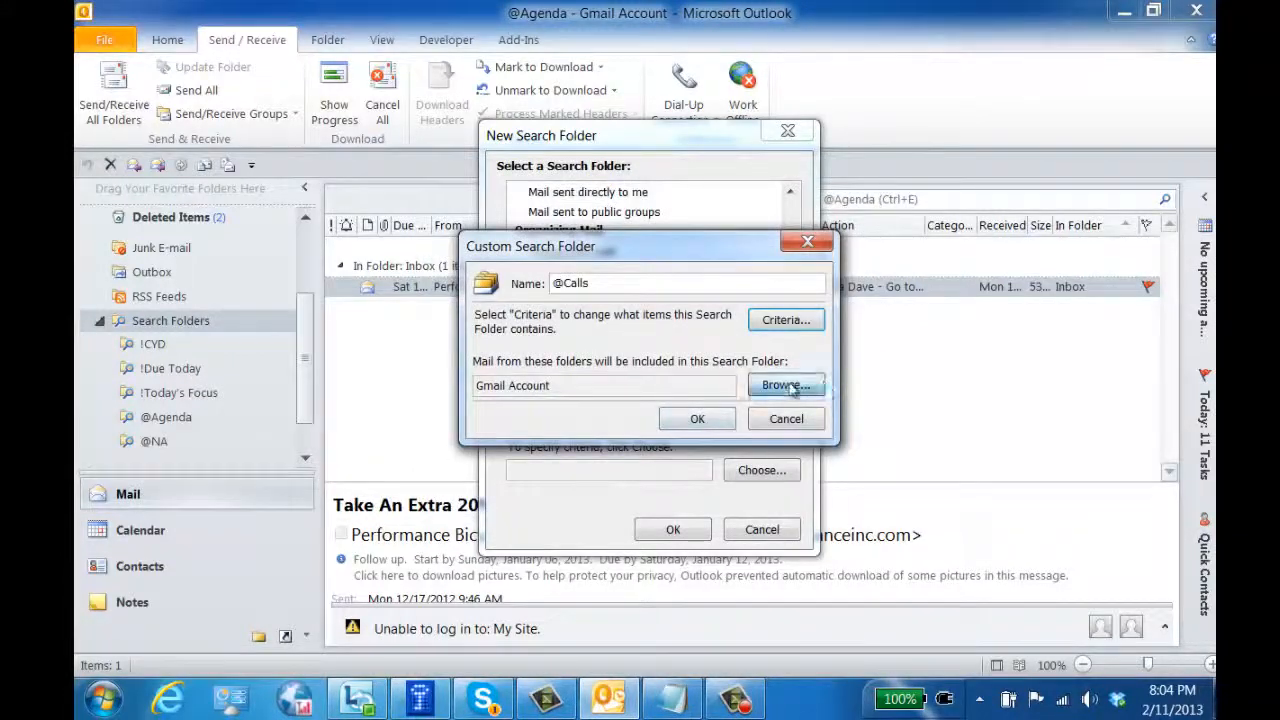
left_click(788, 384)
left_click(506, 215)
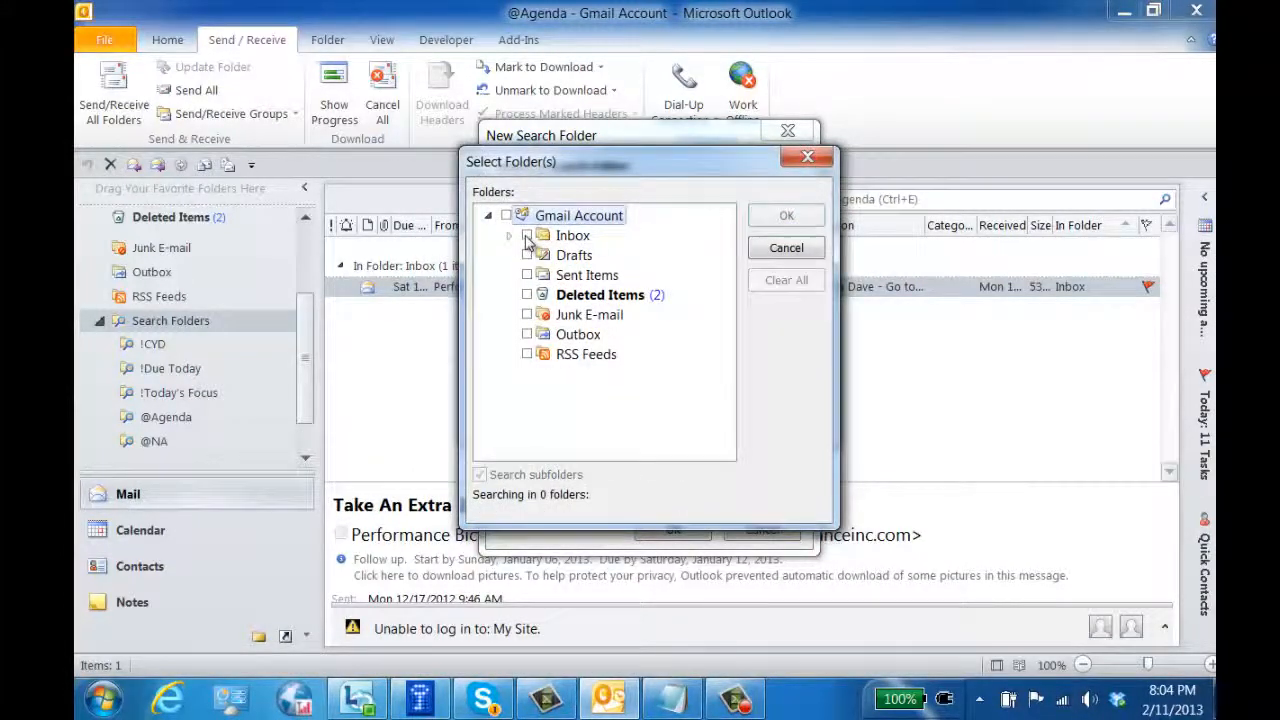
left_click(527, 235)
left_click(527, 275)
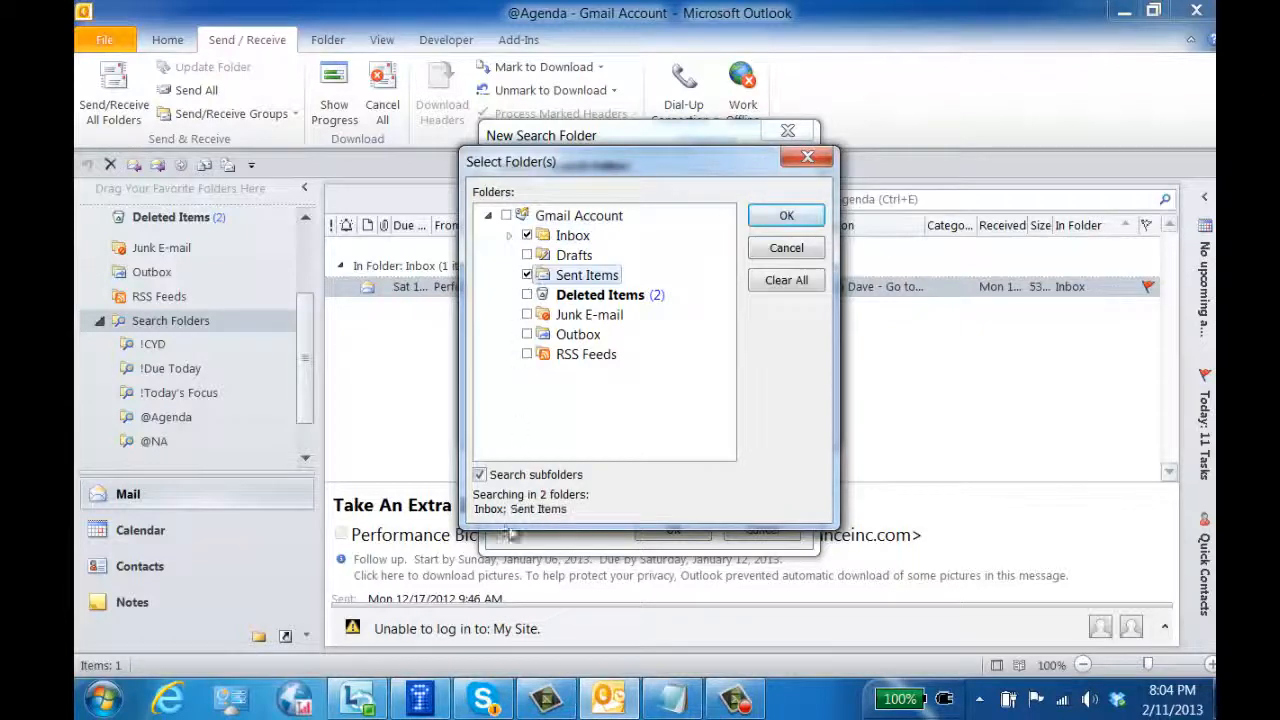
left_click(786, 216)
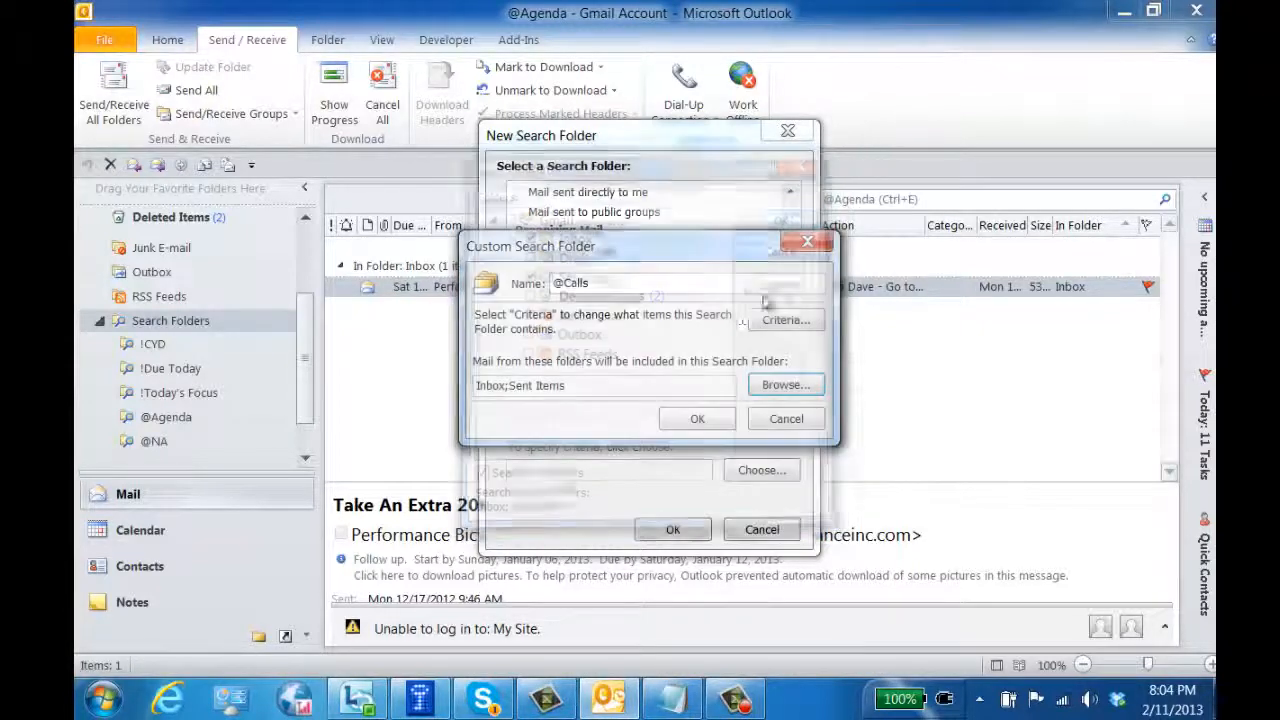
left_click(710, 418)
left_click(675, 530)
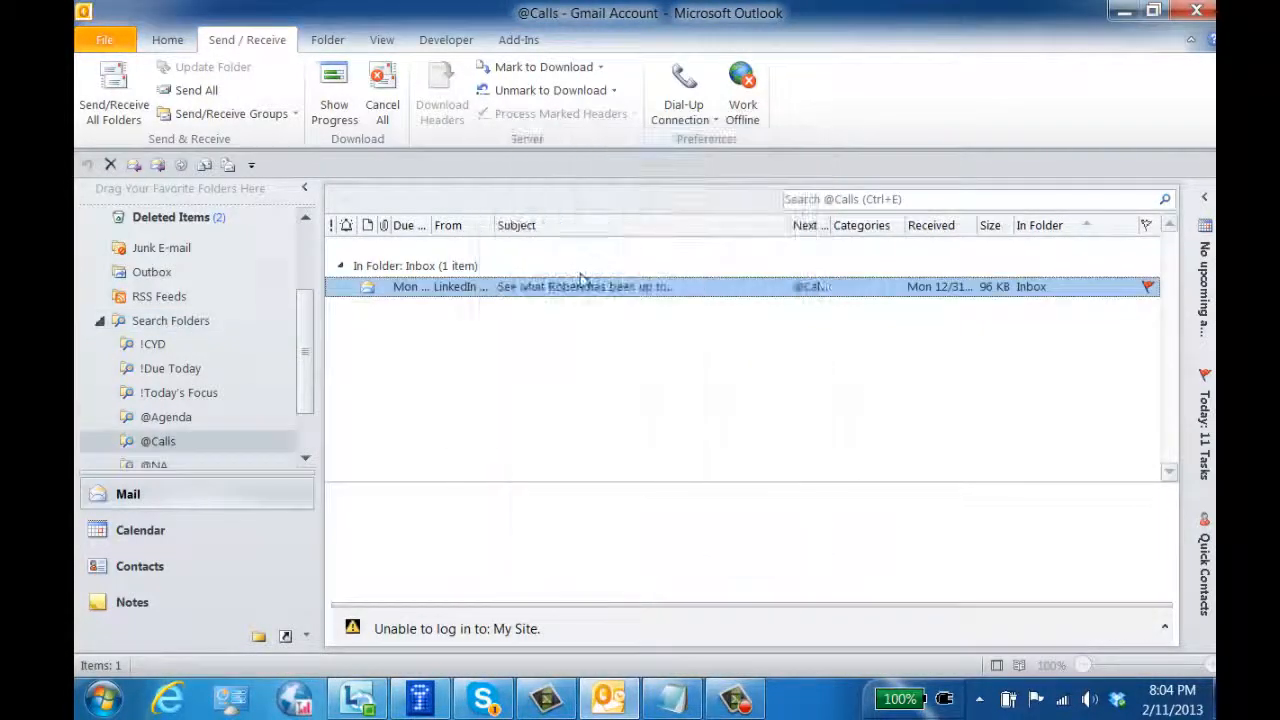
left_click_drag(891, 217, 910, 222)
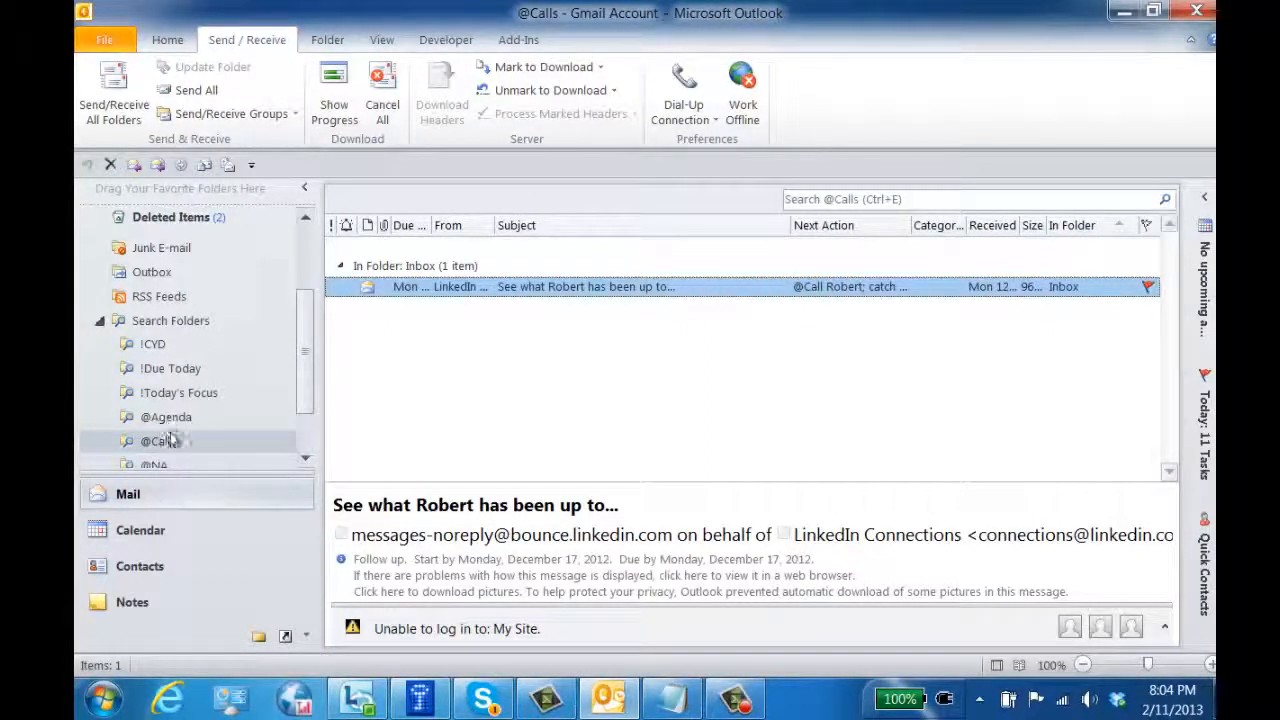
Show the !CYD search folder in Favorites.
scroll(306, 417, "down", 1)
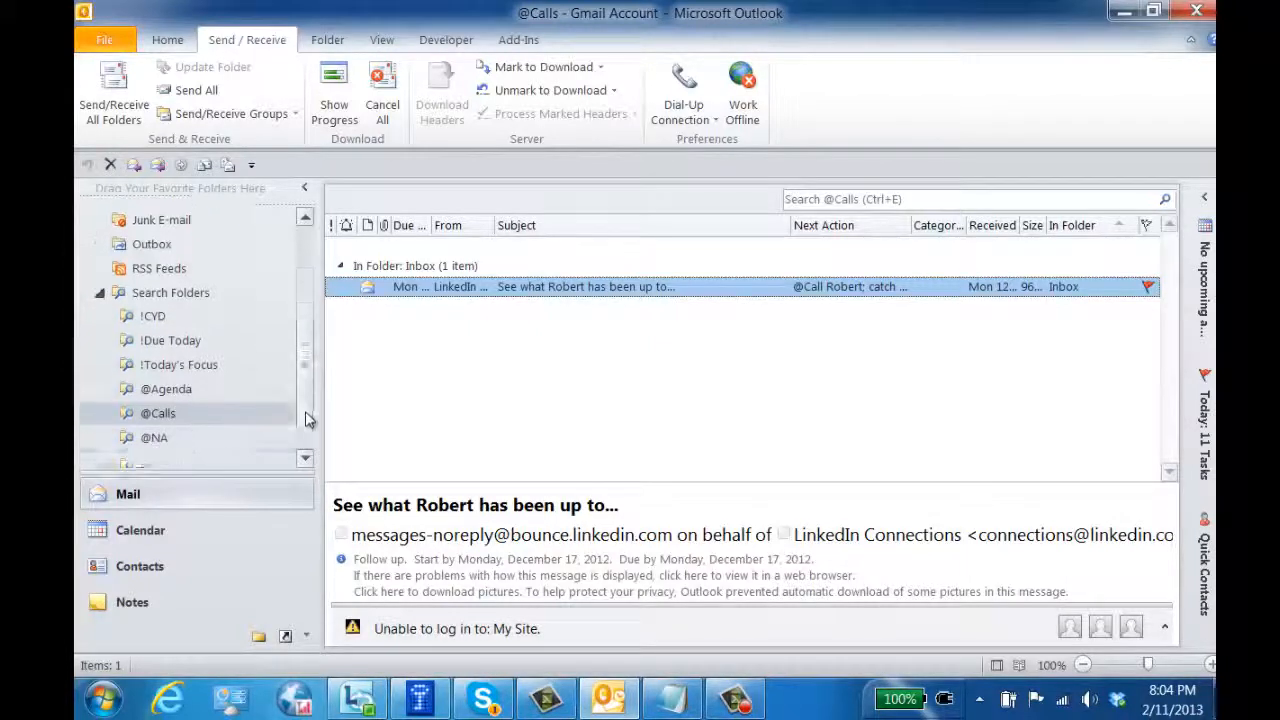
scroll(302, 400, "up", 1)
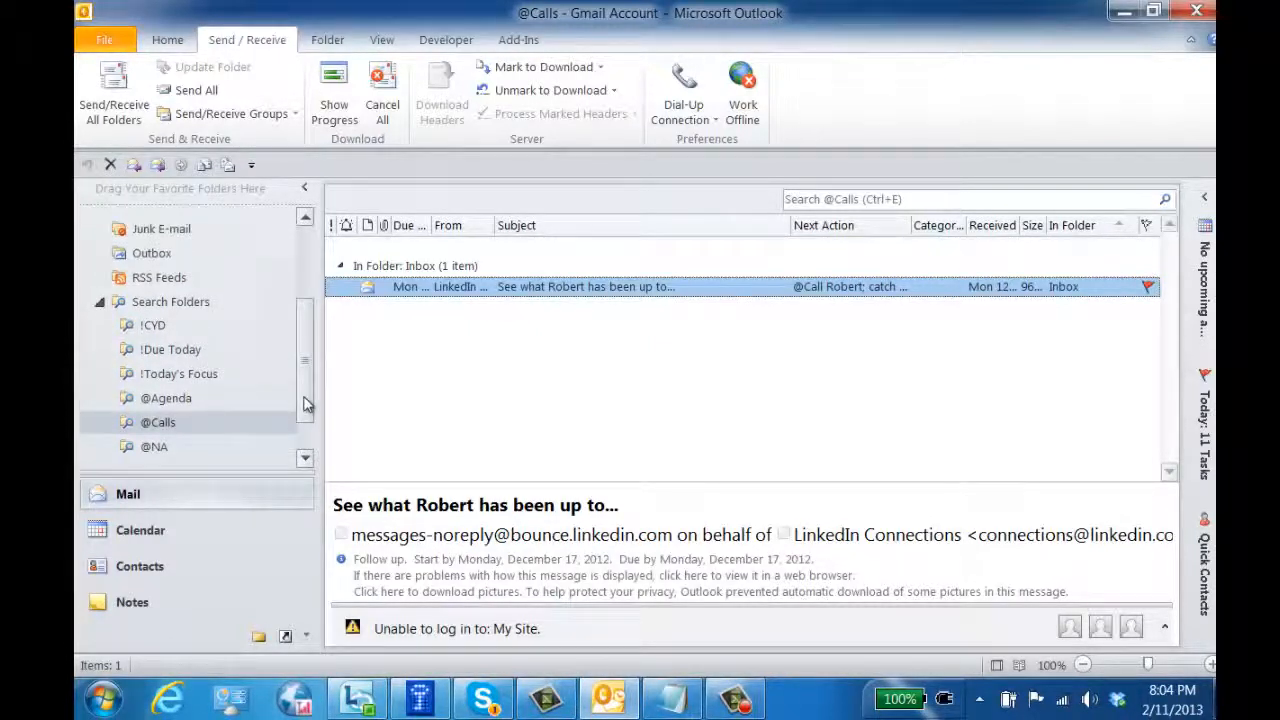
left_click_drag(300, 392, 301, 346)
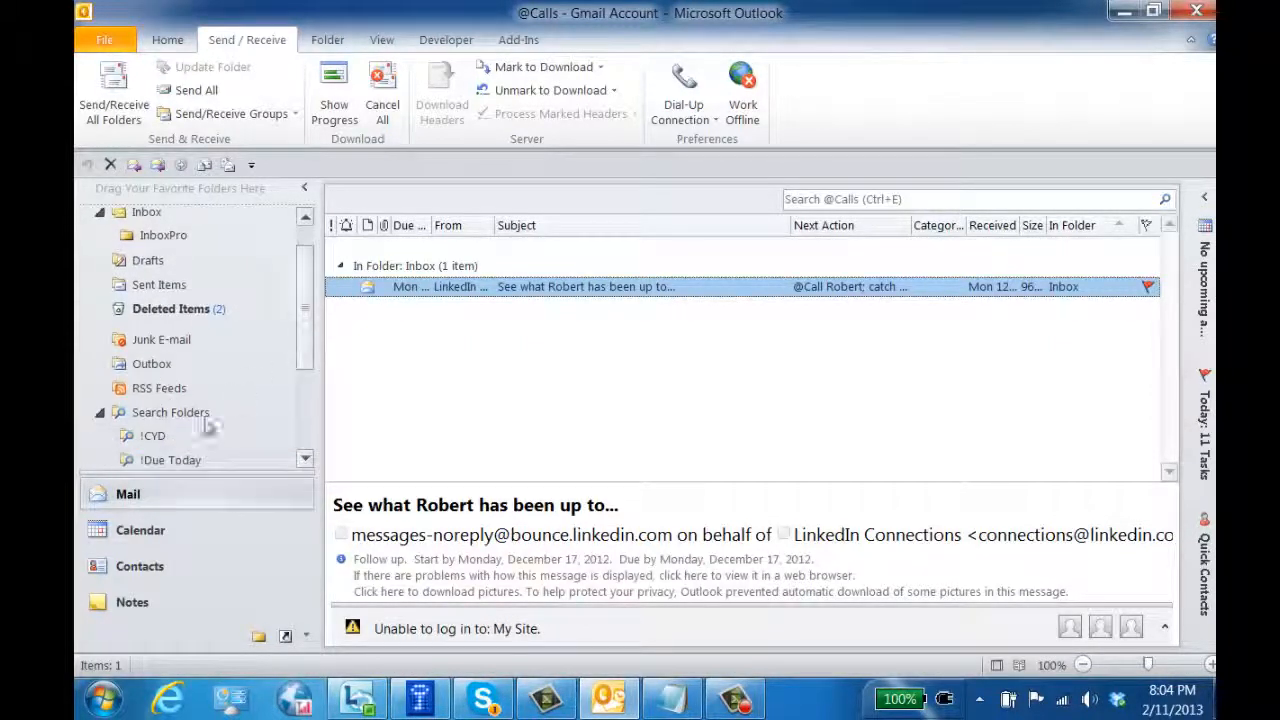
right_click(167, 444)
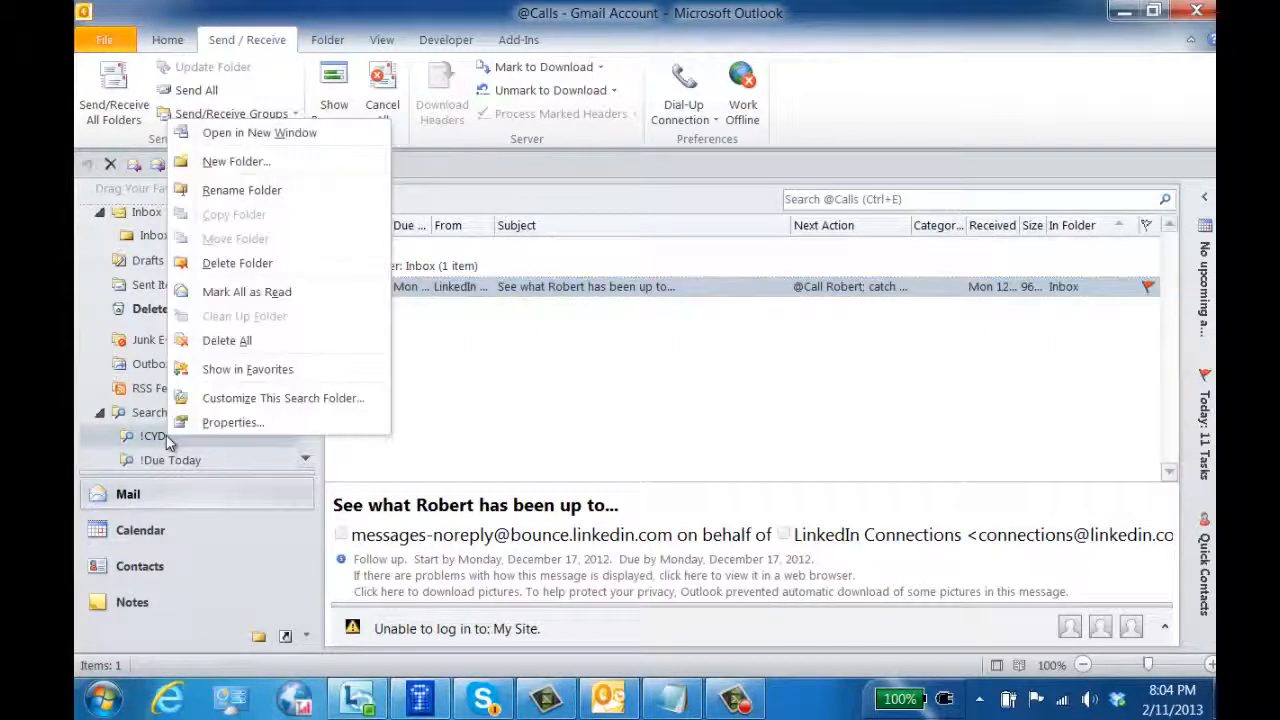
left_click(300, 369)
scroll(305, 330, "down", 5)
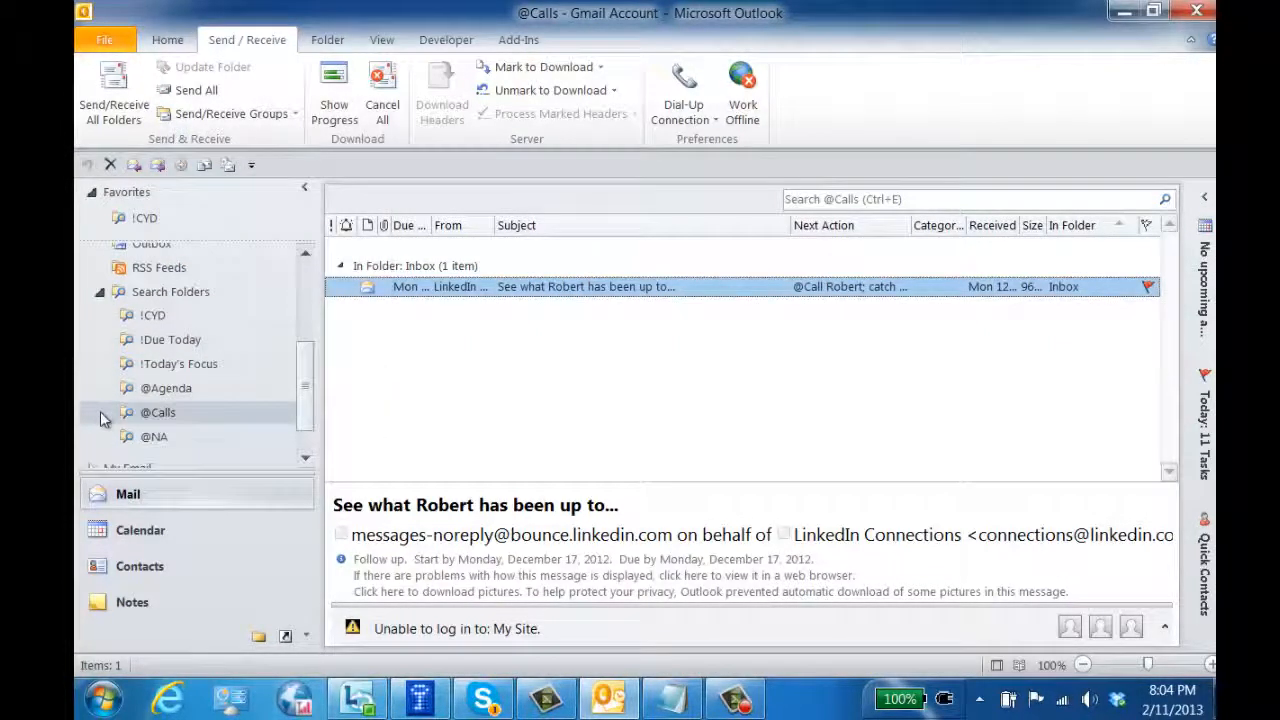
right_click(148, 413)
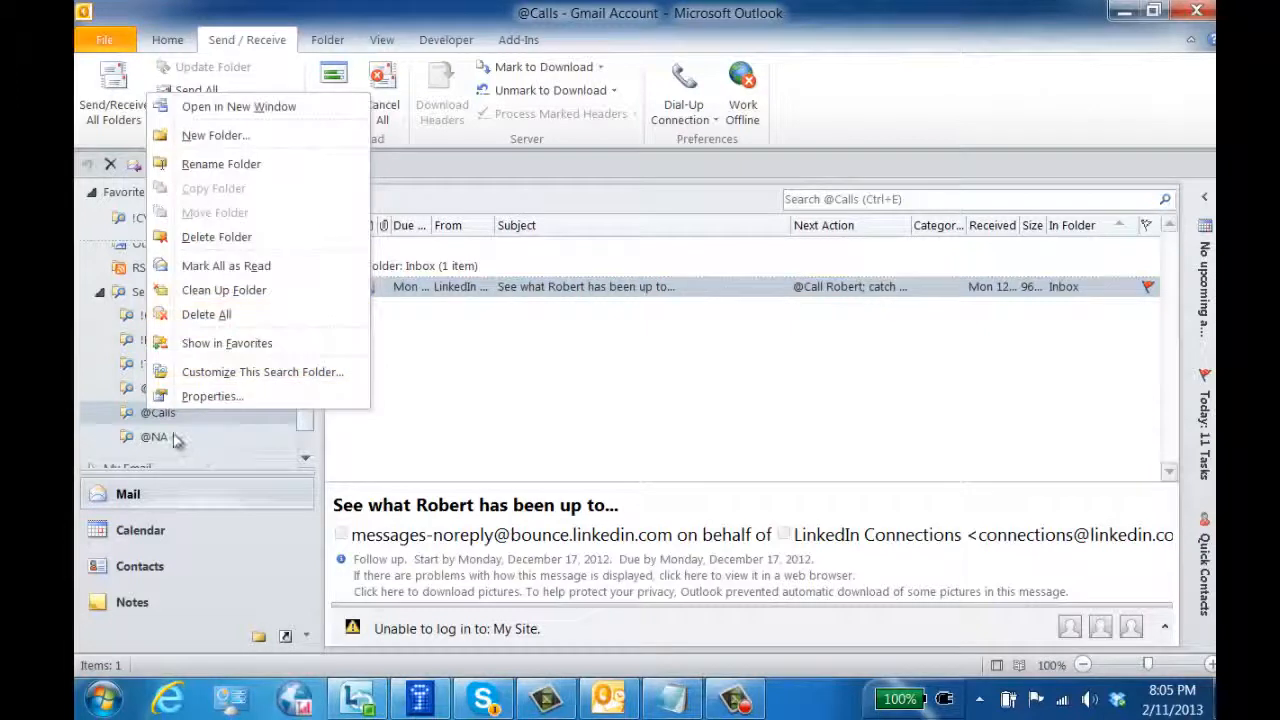
right_click(168, 440)
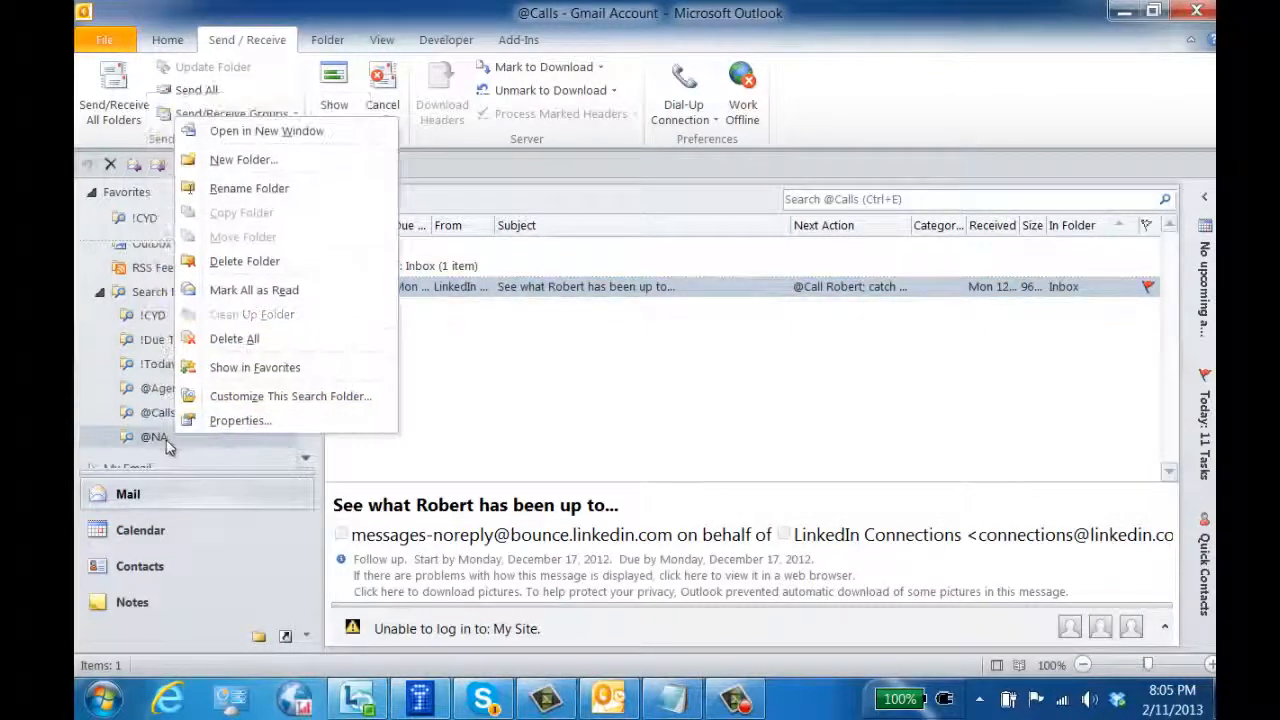
left_click(295, 368)
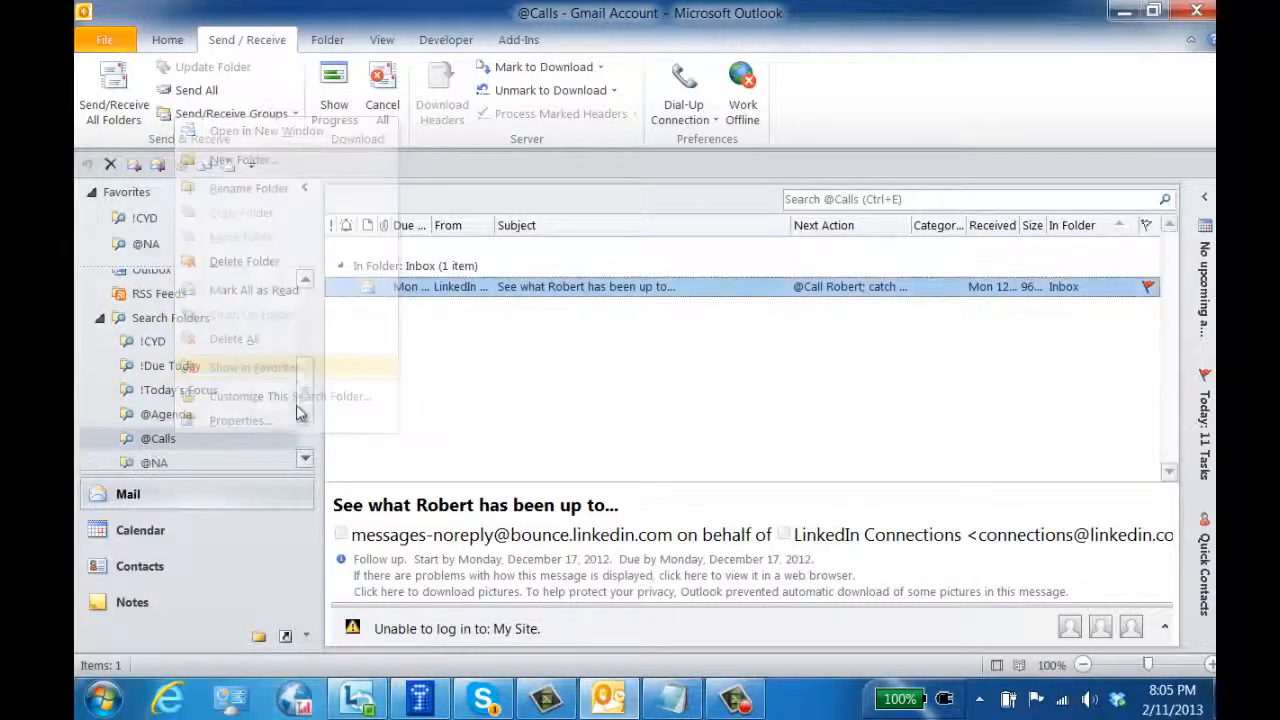
left_click(150, 219)
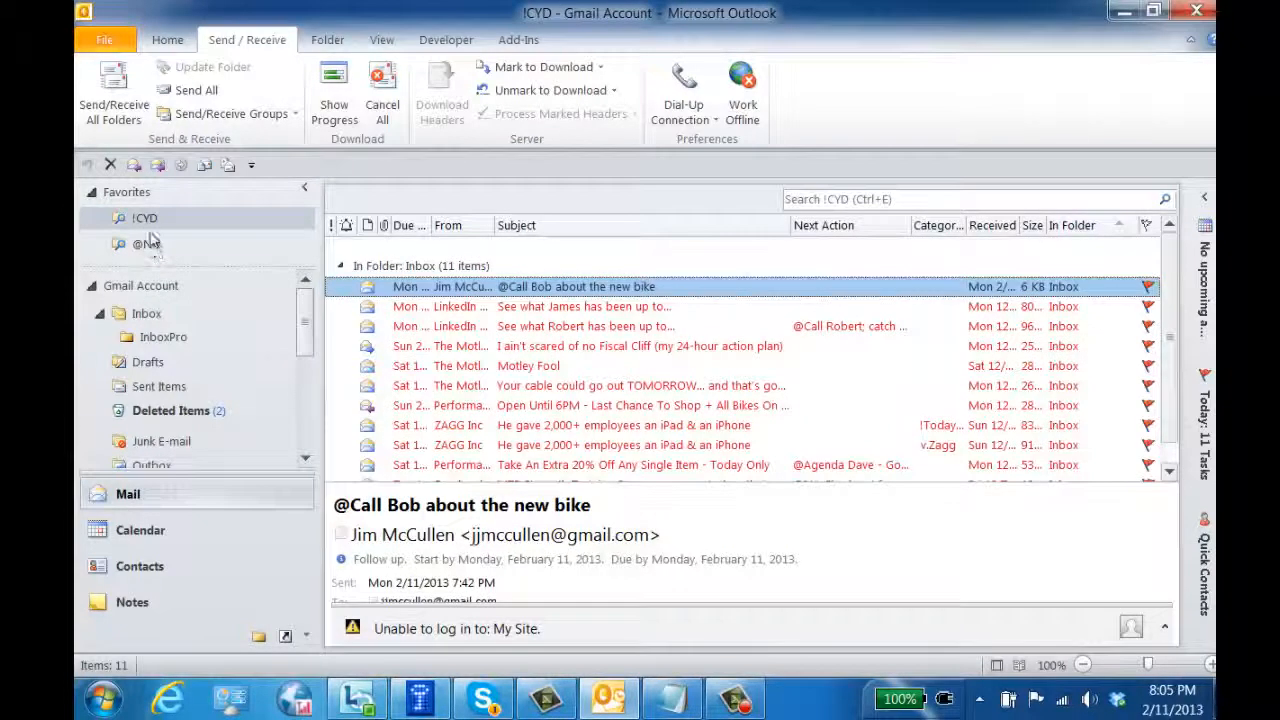
left_click(148, 240)
left_click(145, 220)
left_click_drag(308, 335, 307, 401)
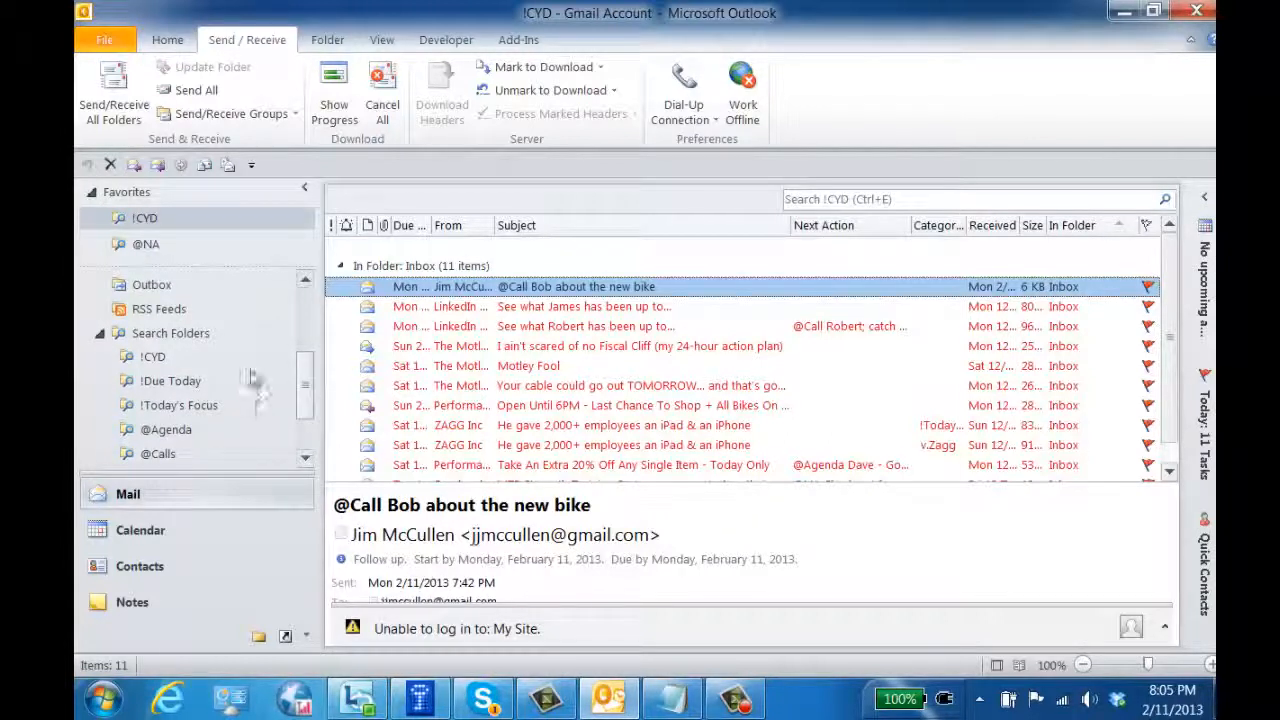
right_click(172, 430)
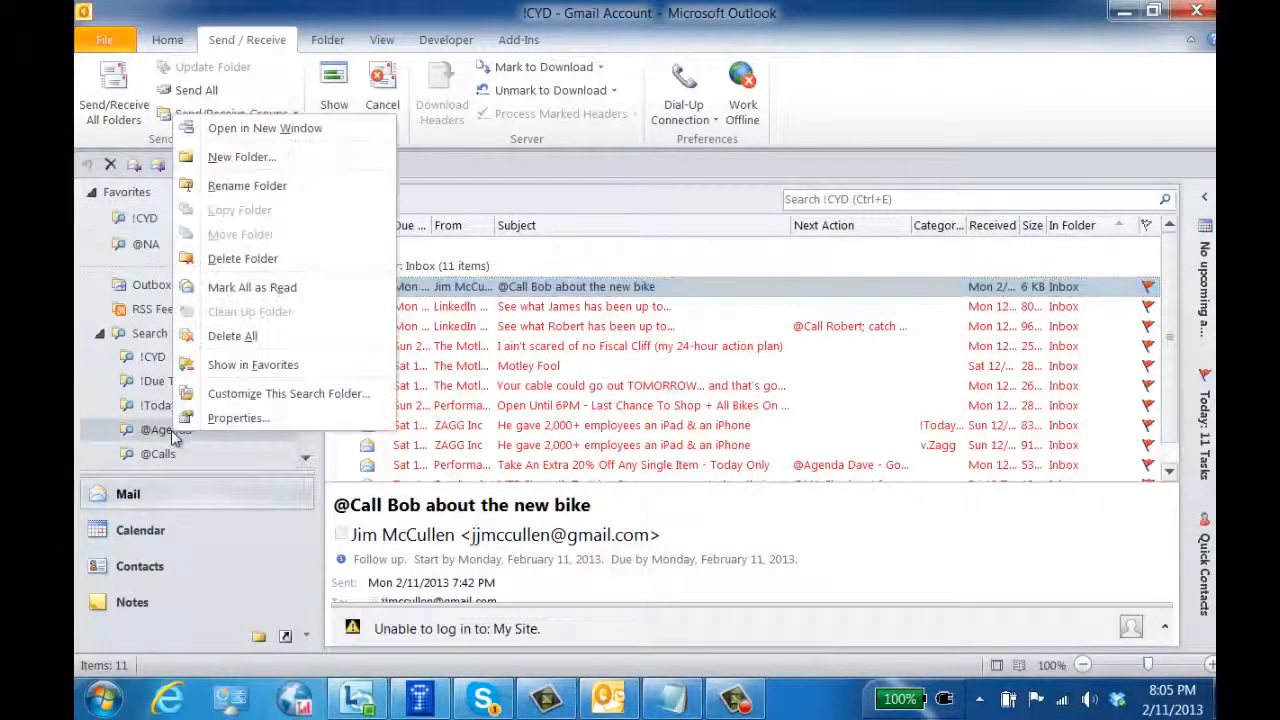
left_click(290, 394)
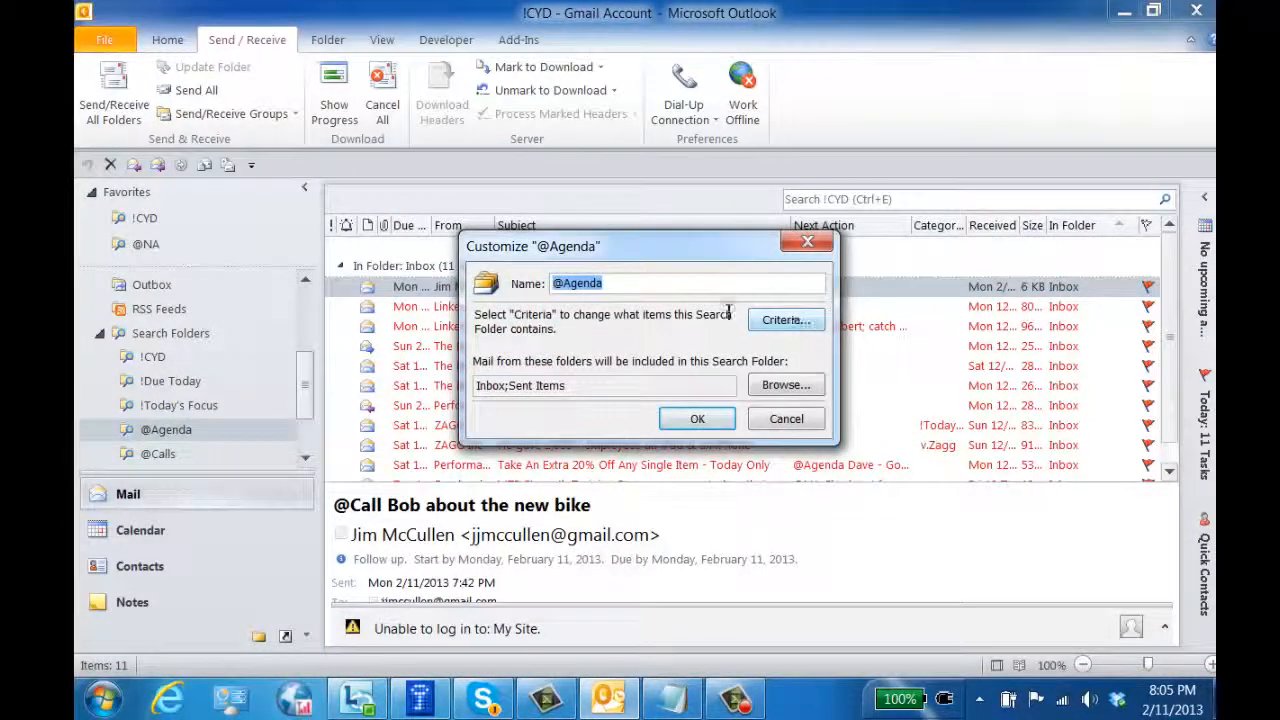
left_click(785, 321)
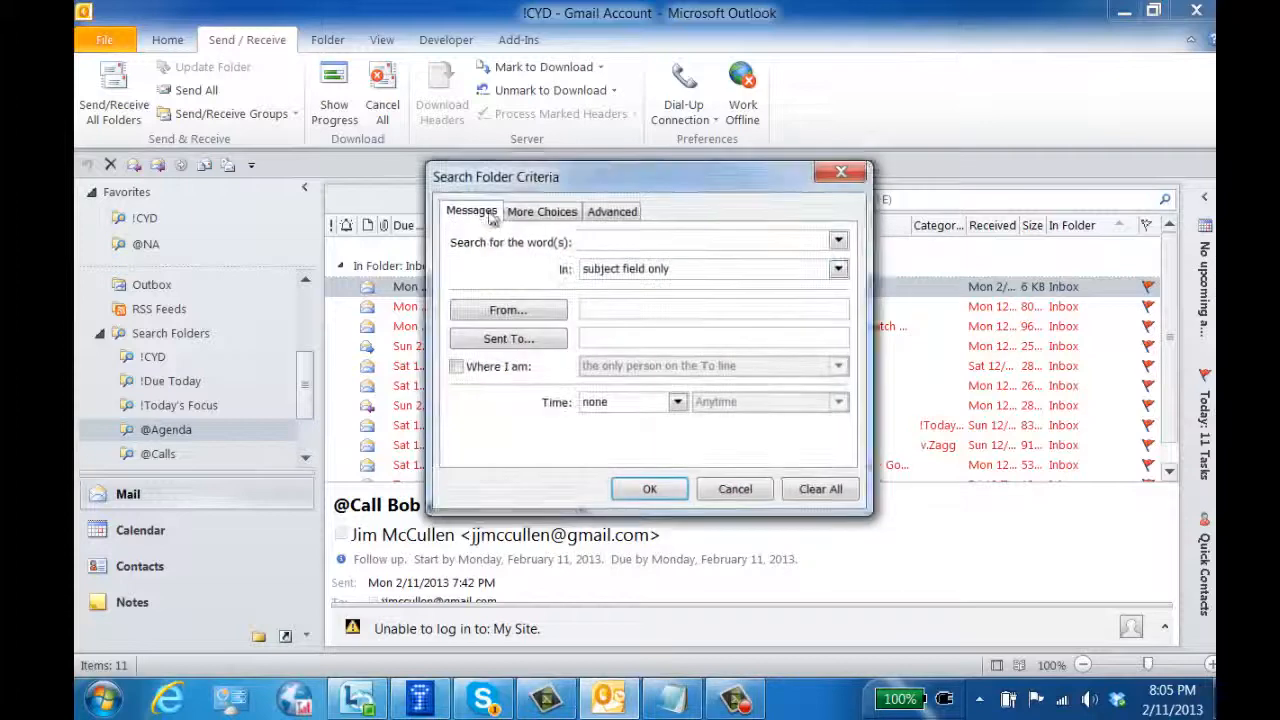
left_click(611, 212)
left_click(542, 212)
left_click(471, 211)
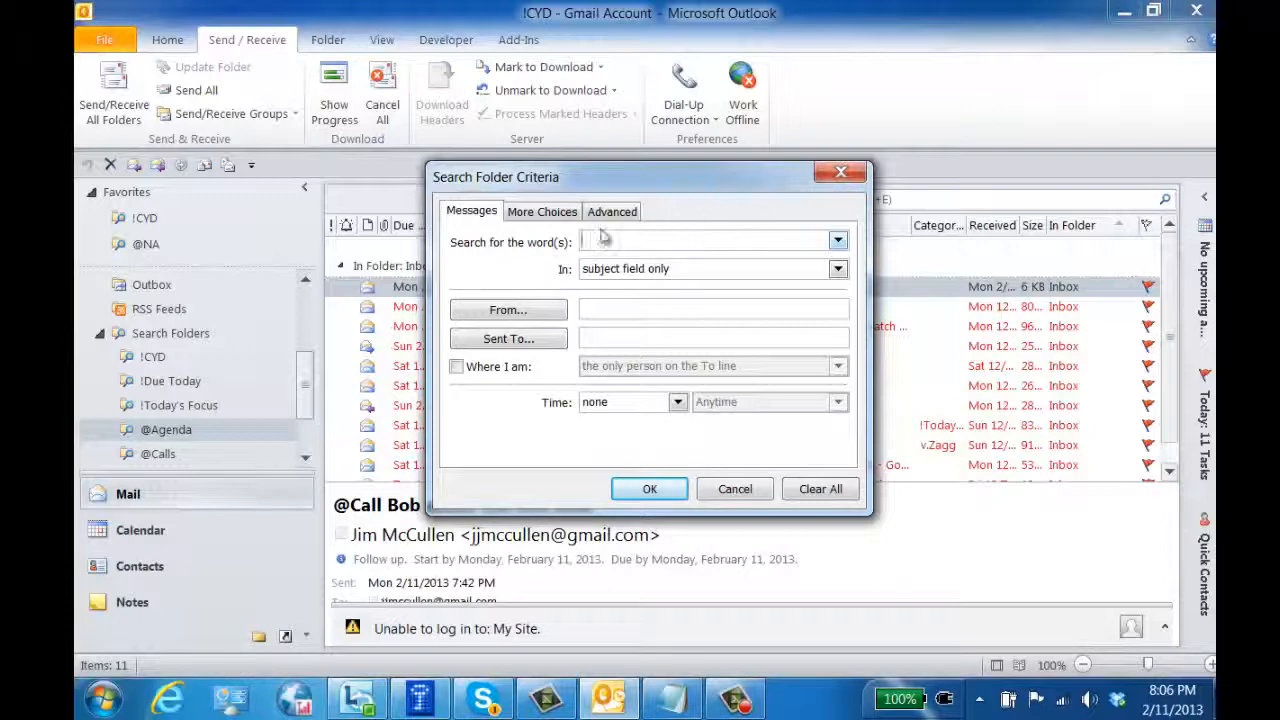
left_click(735, 489)
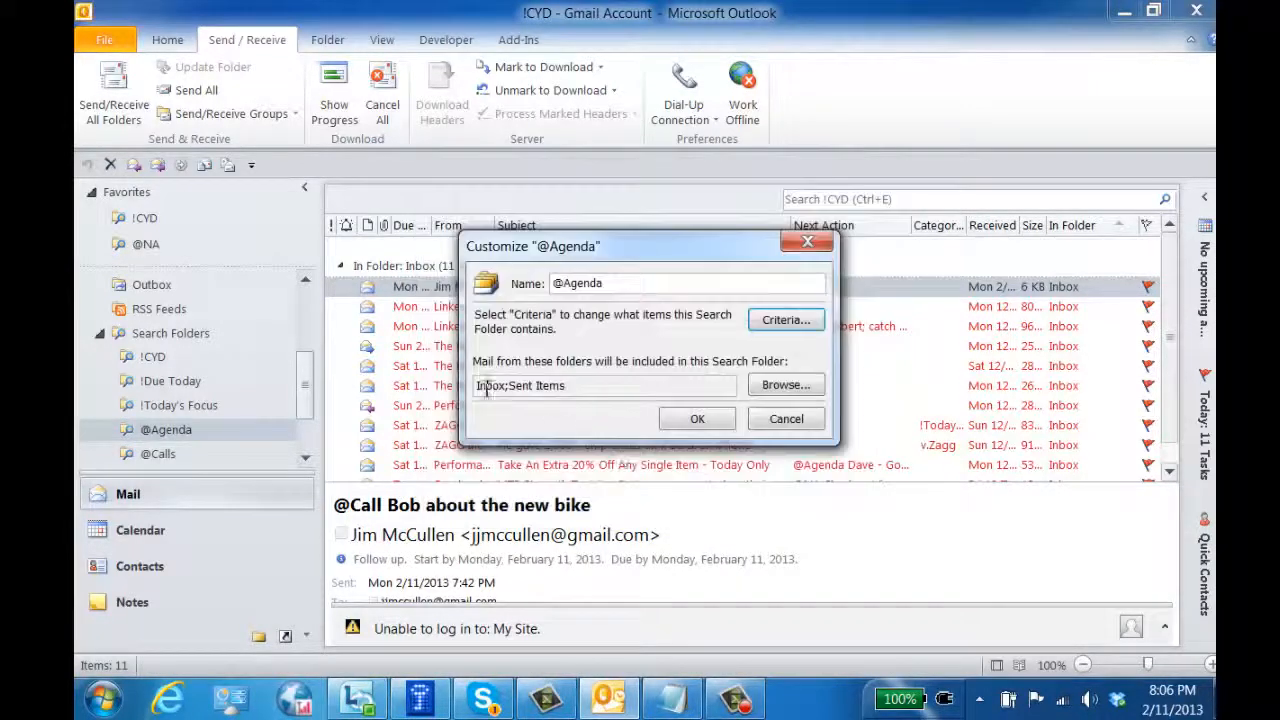
left_click(786, 421)
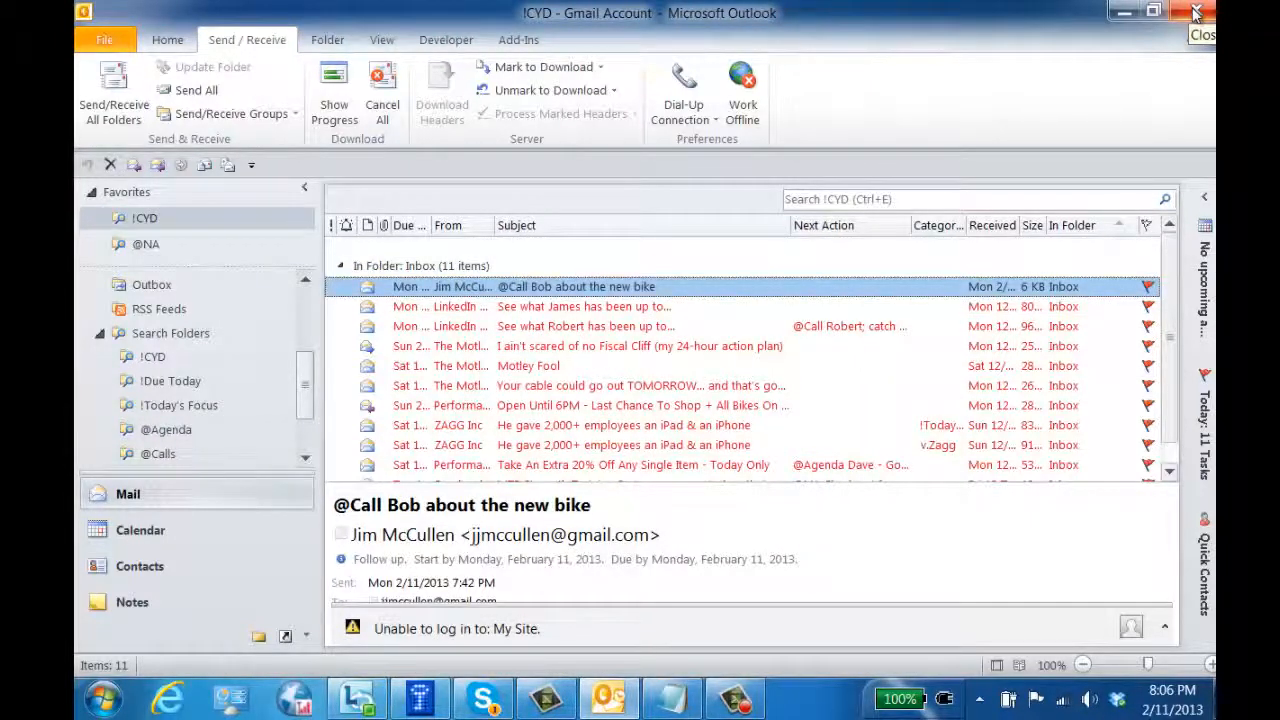
Close Outlook and launch the Registry Editor by running regedit.
left_click(1196, 11)
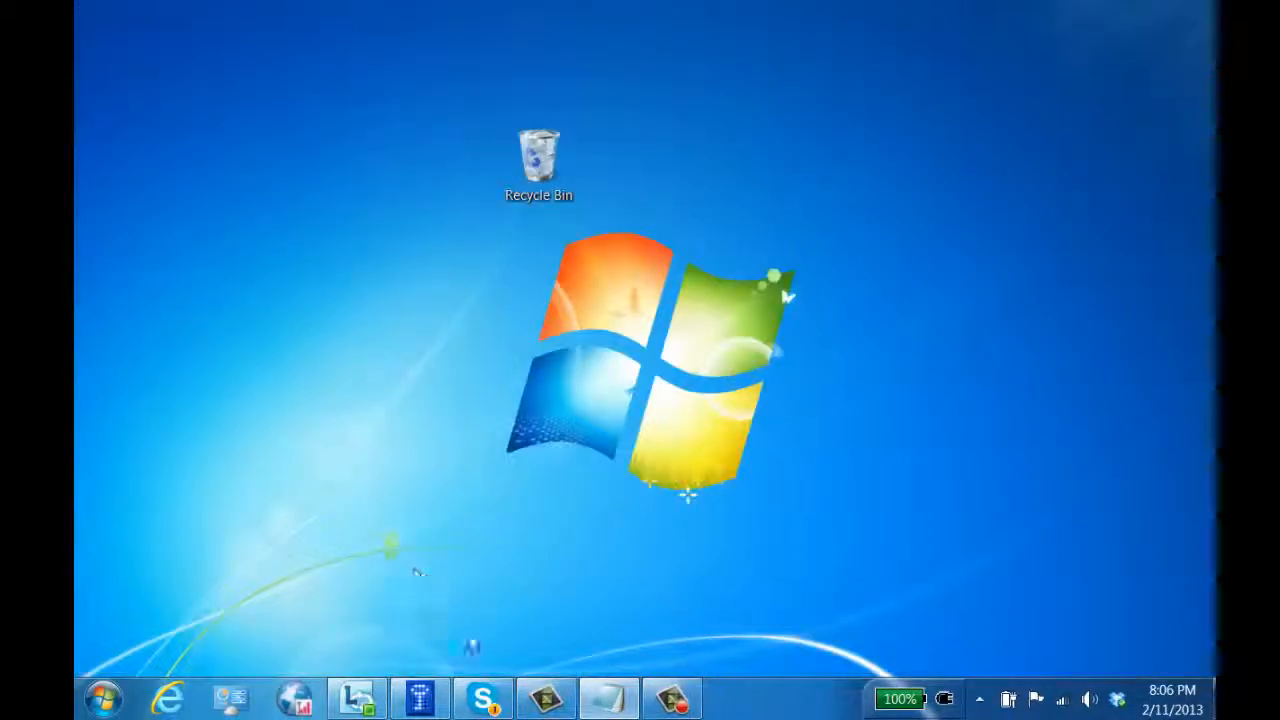
left_click(103, 698)
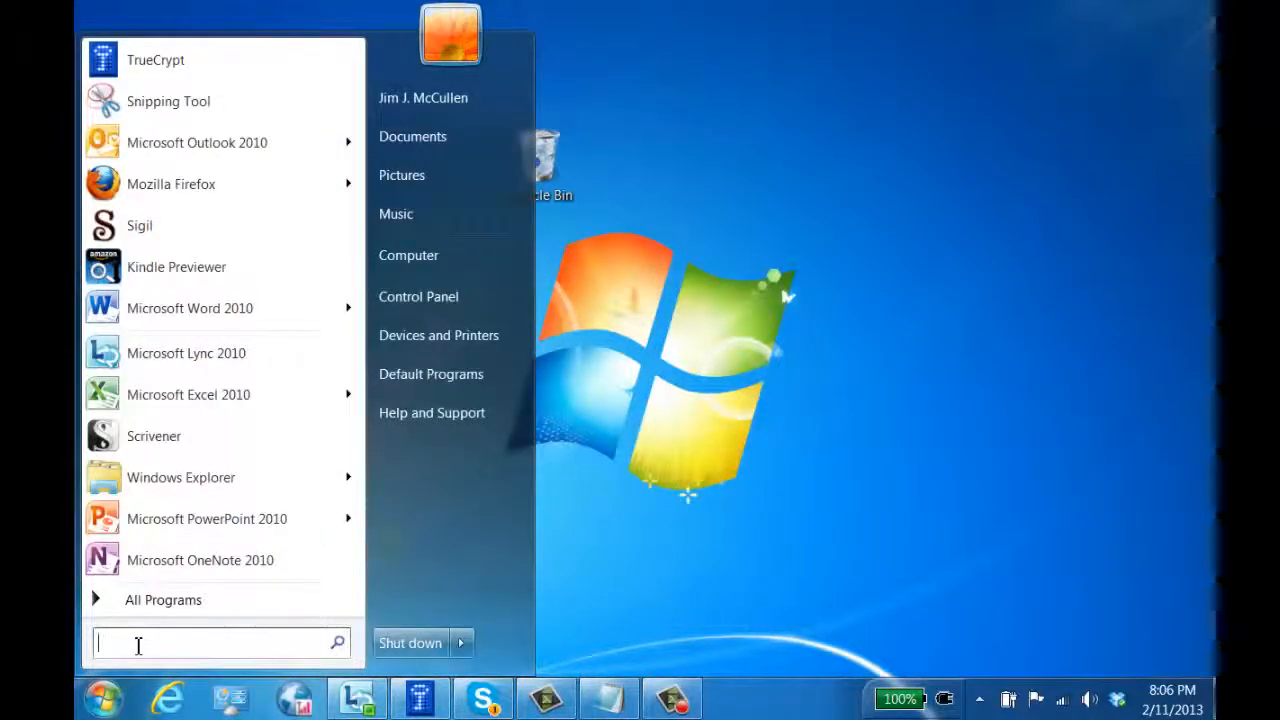
type("regedit")
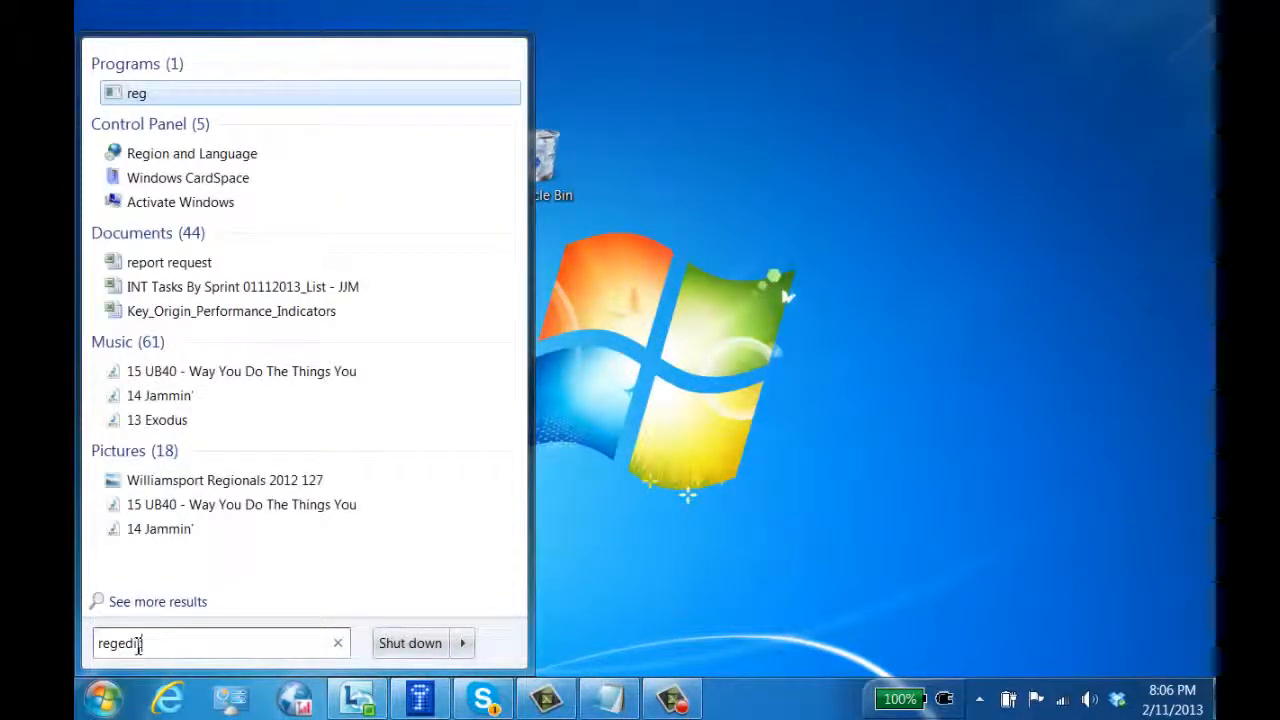
key("Return")
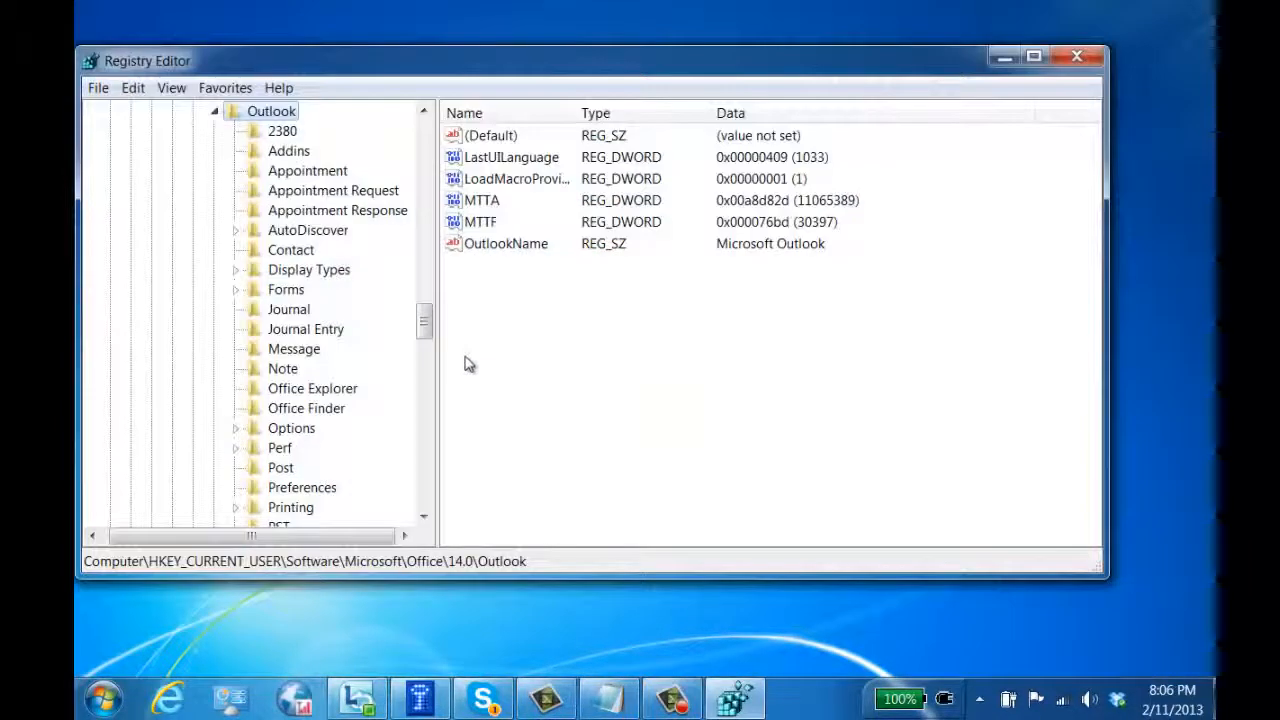
Trace the registry tree from HKEY_CURRENT_USER through Software, Microsoft, Office and 14.0 to the Outlook key.
left_click_drag(426, 323, 429, 129)
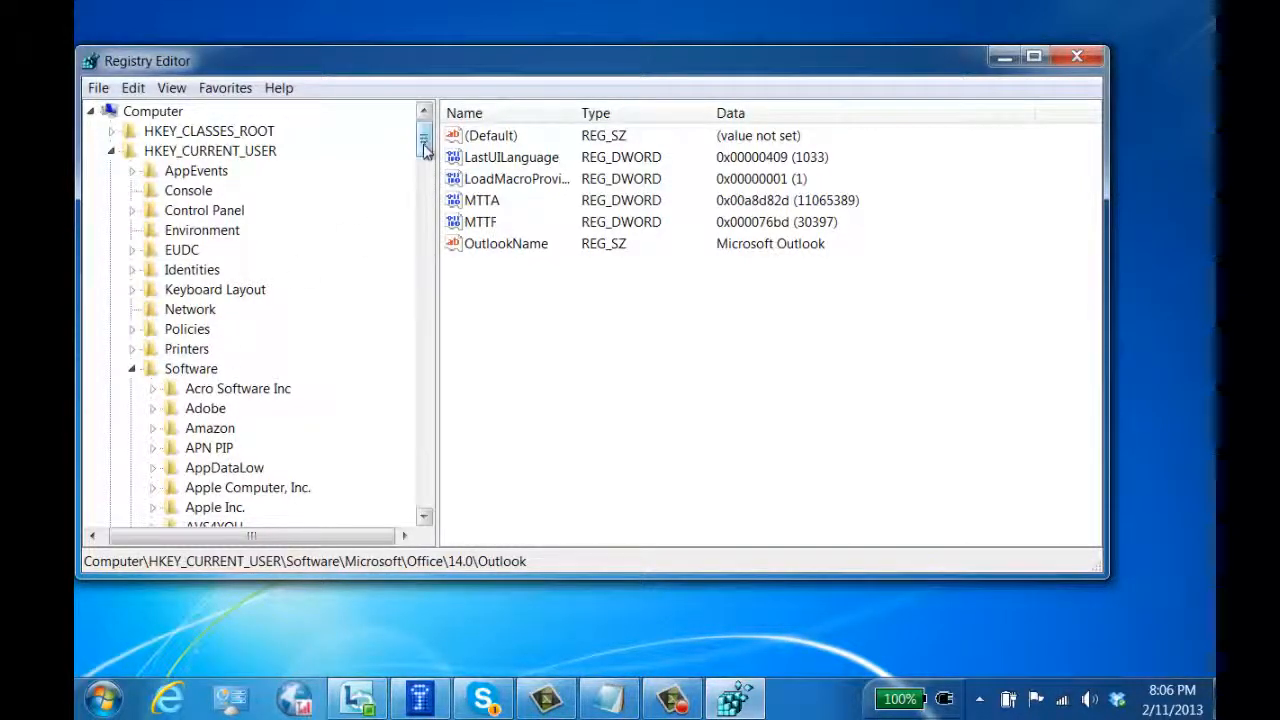
left_click_drag(423, 138, 383, 220)
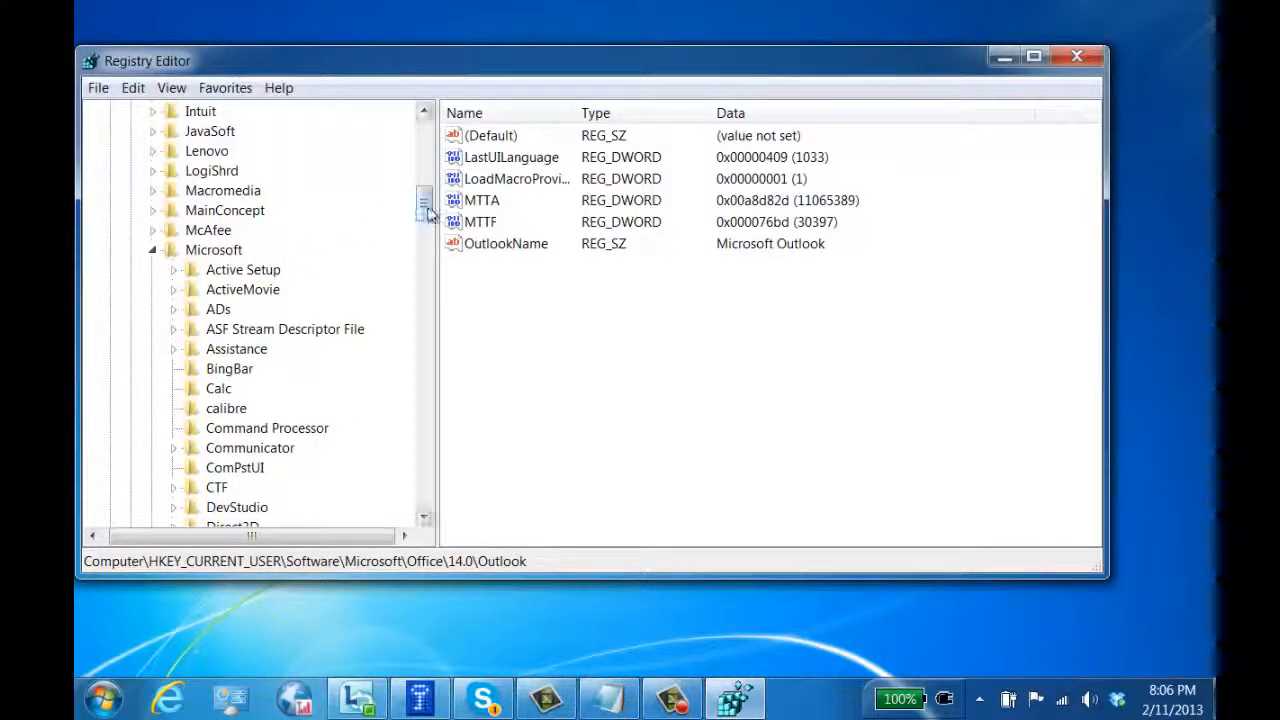
left_click_drag(423, 203, 418, 285)
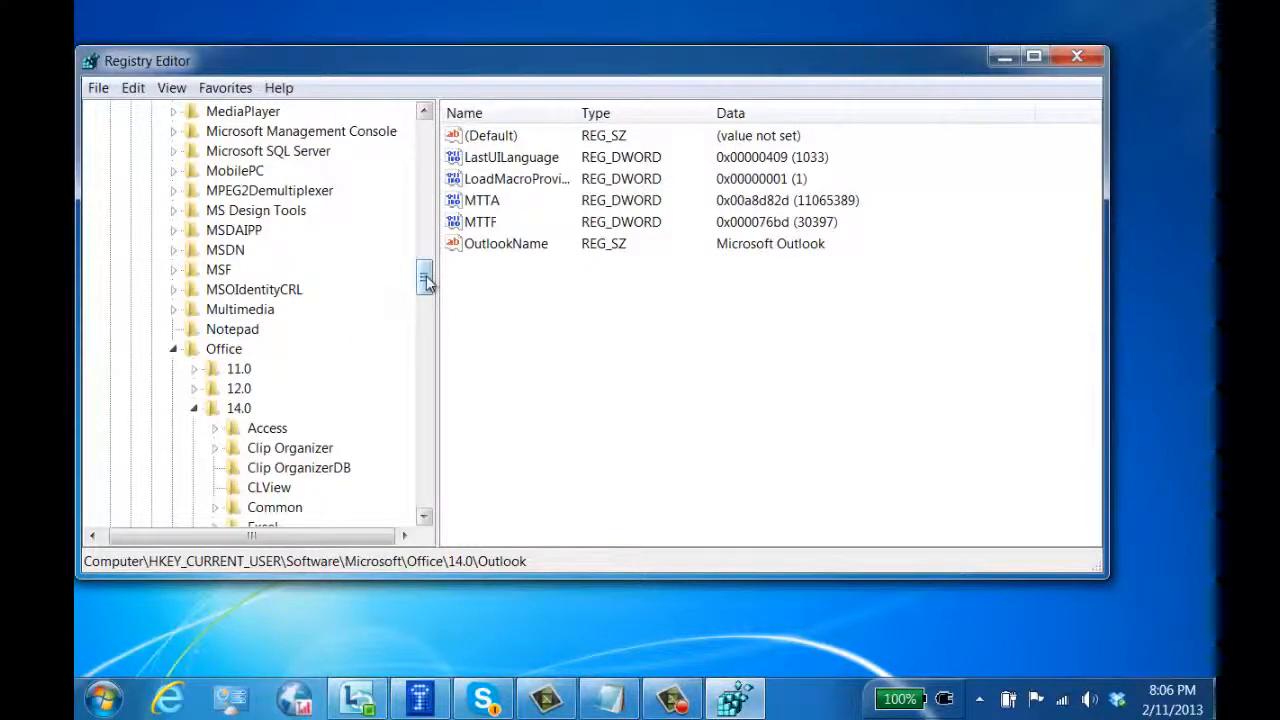
left_click_drag(423, 276, 423, 296)
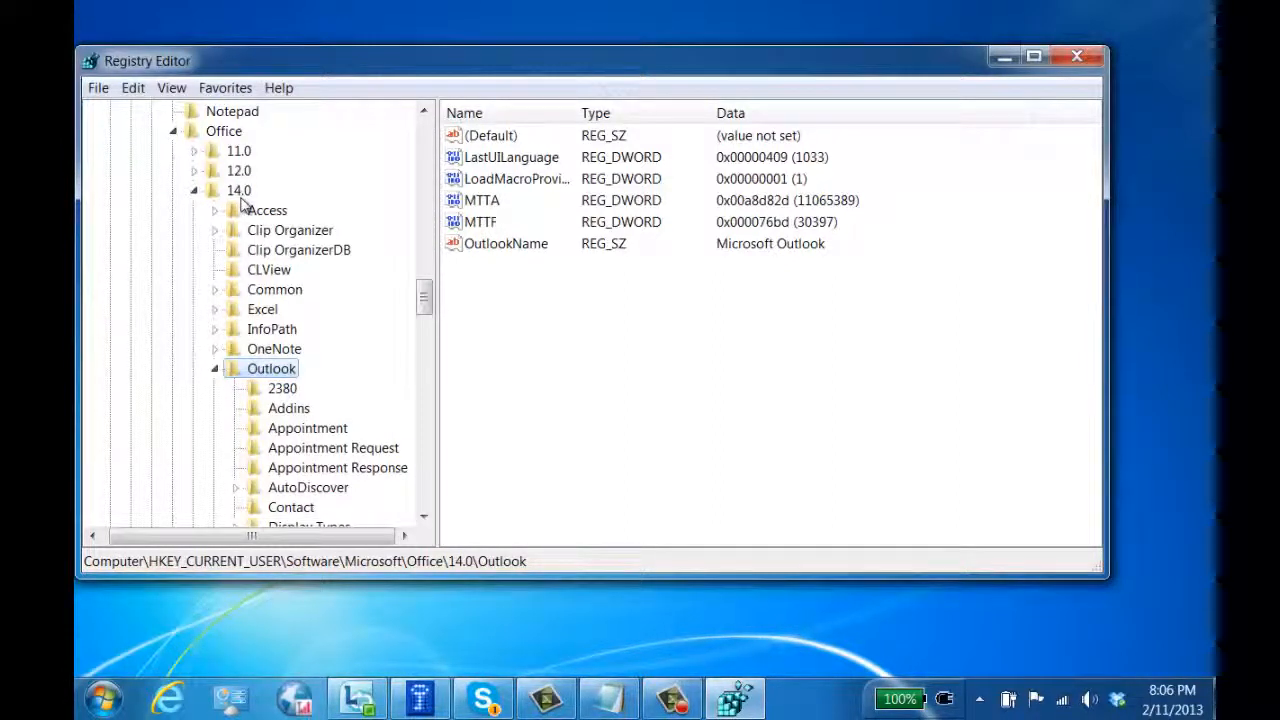
Create a new subkey named QueryBuilder under the Outlook registry key.
left_click_drag(426, 296, 426, 310)
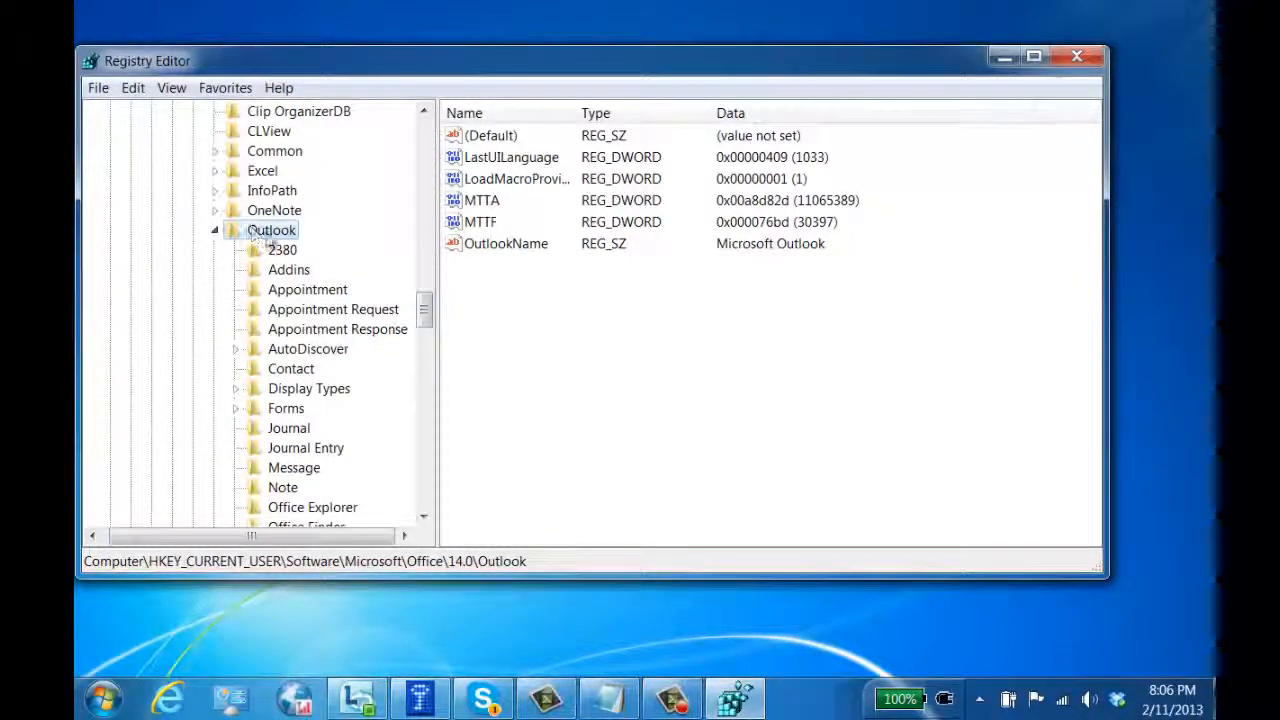
right_click(254, 232)
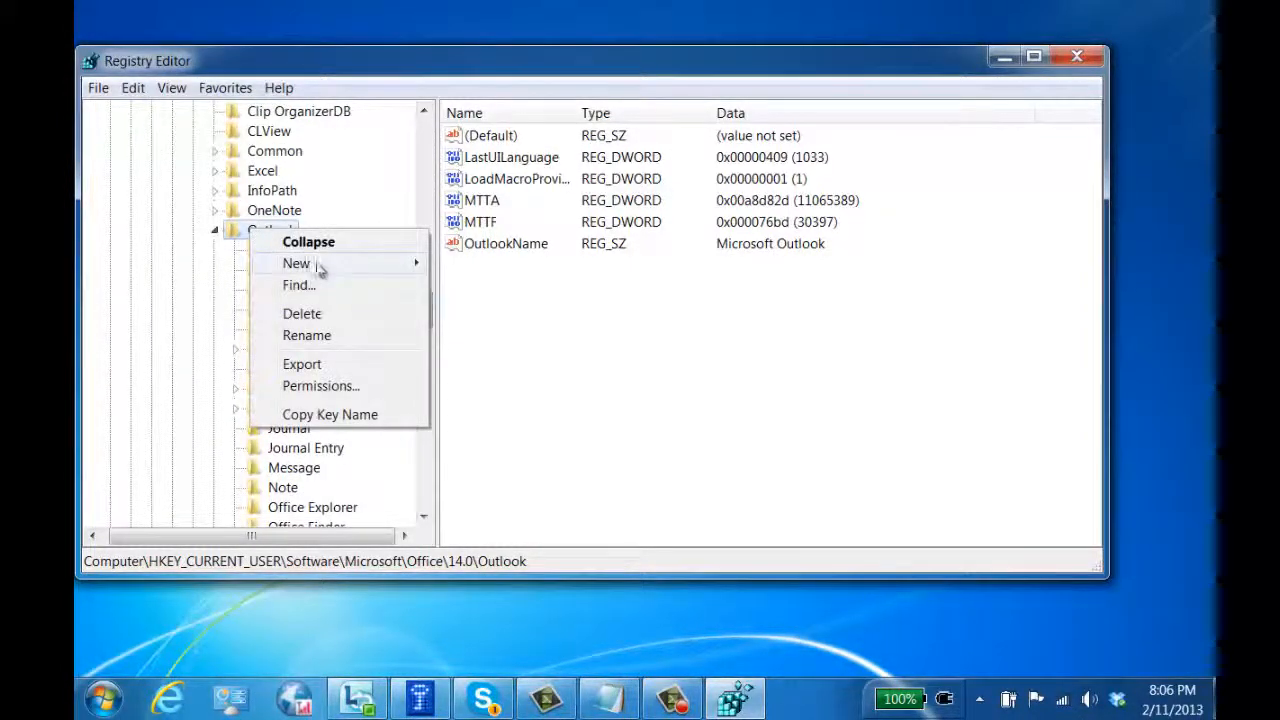
mouse_move(317, 268)
left_click(470, 266)
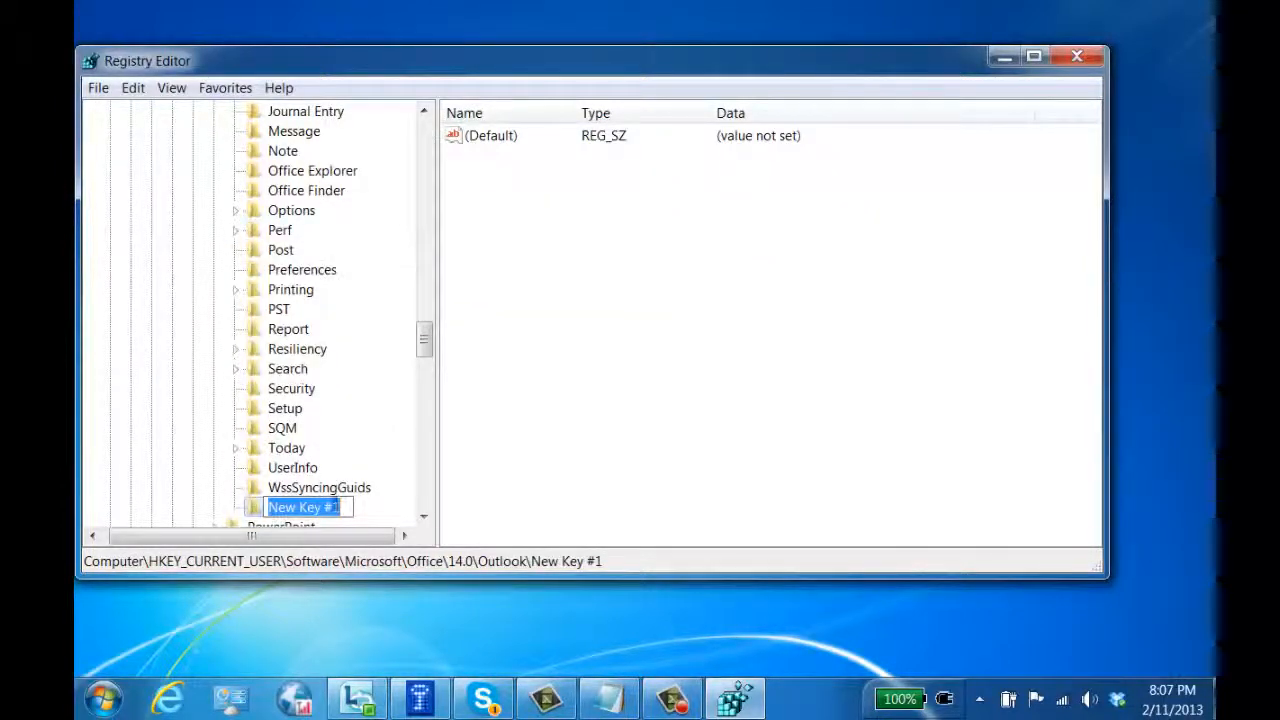
type("Query")
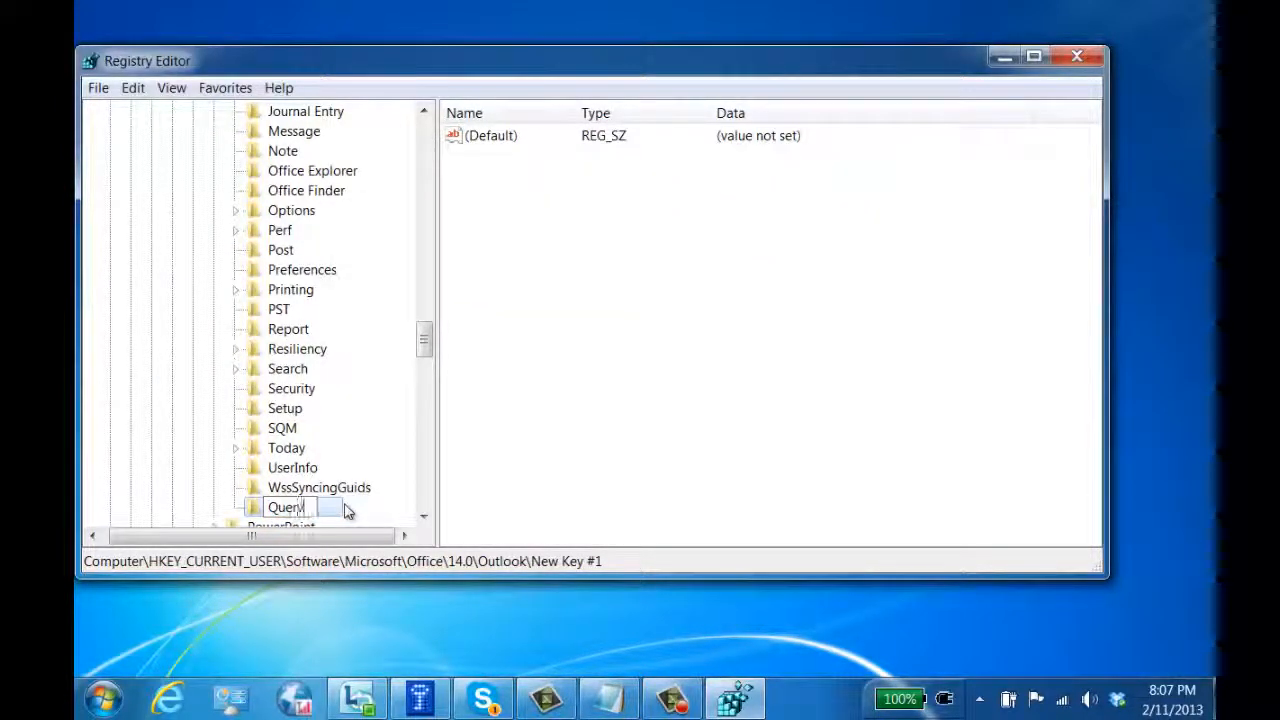
type("Builder")
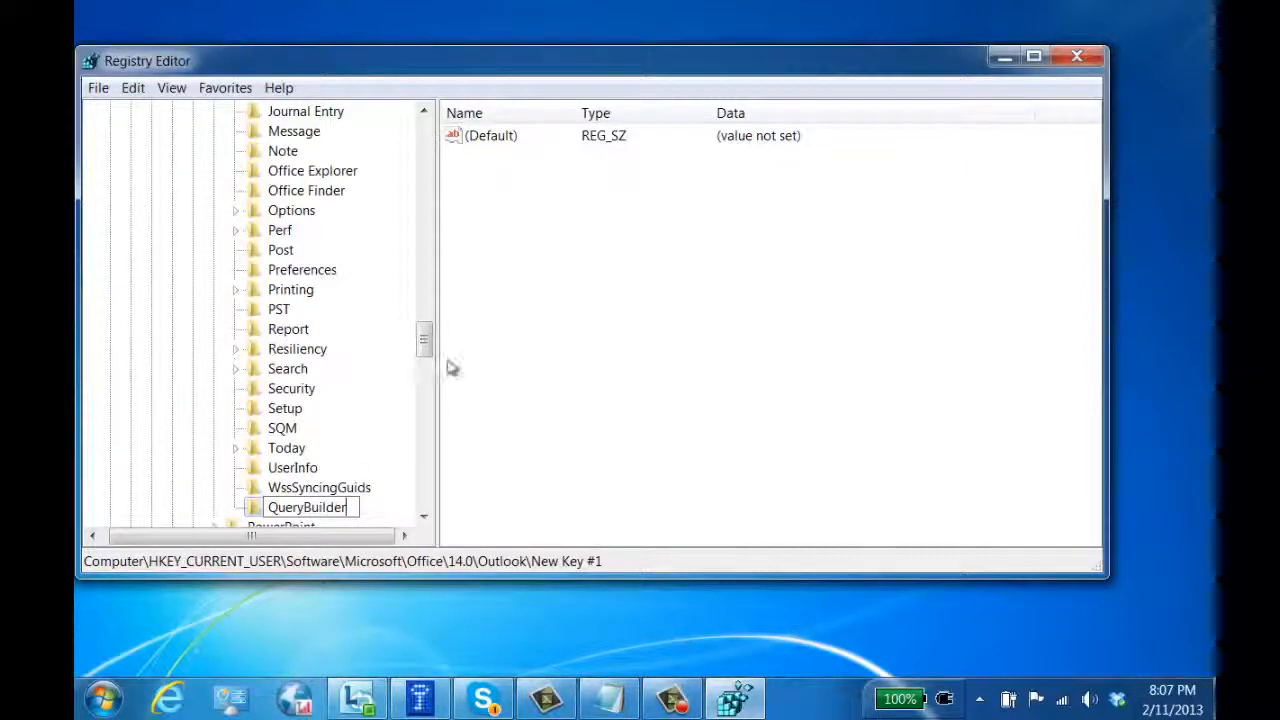
left_click(264, 487)
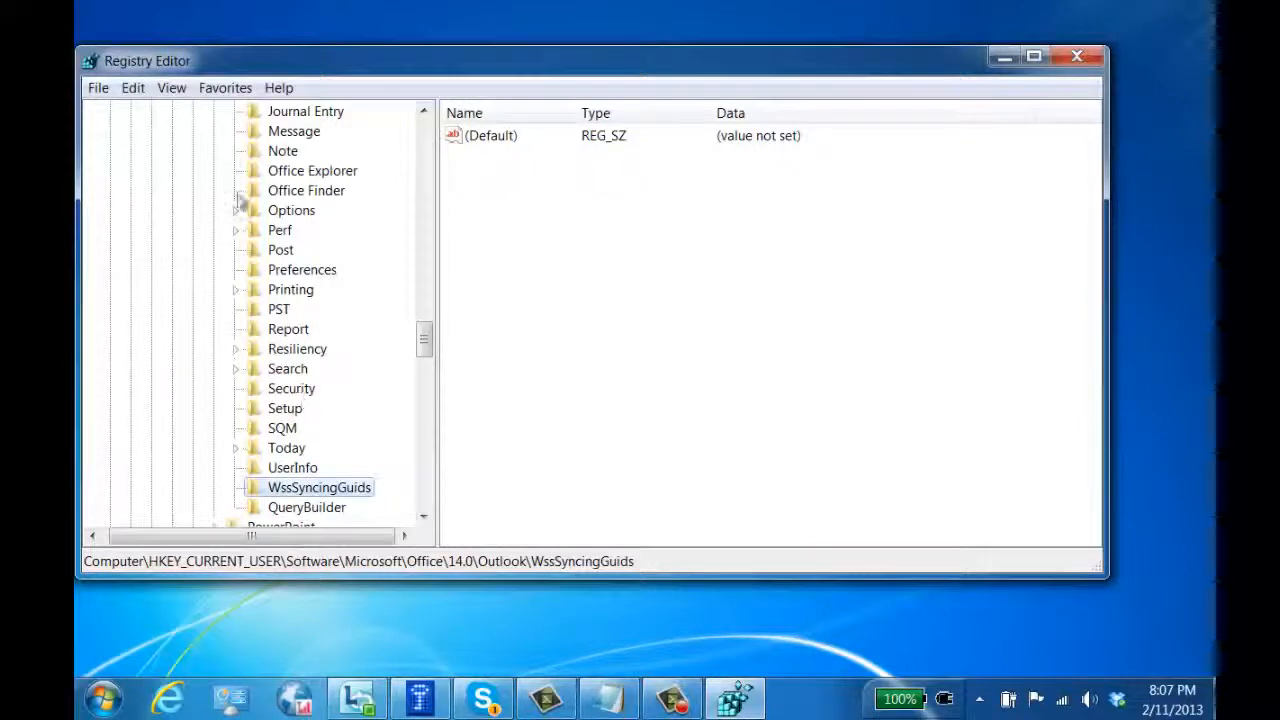
Exit the Registry Editor and start Microsoft Outlook 2010 with the CYD profile.
left_click(98, 88)
left_click(130, 292)
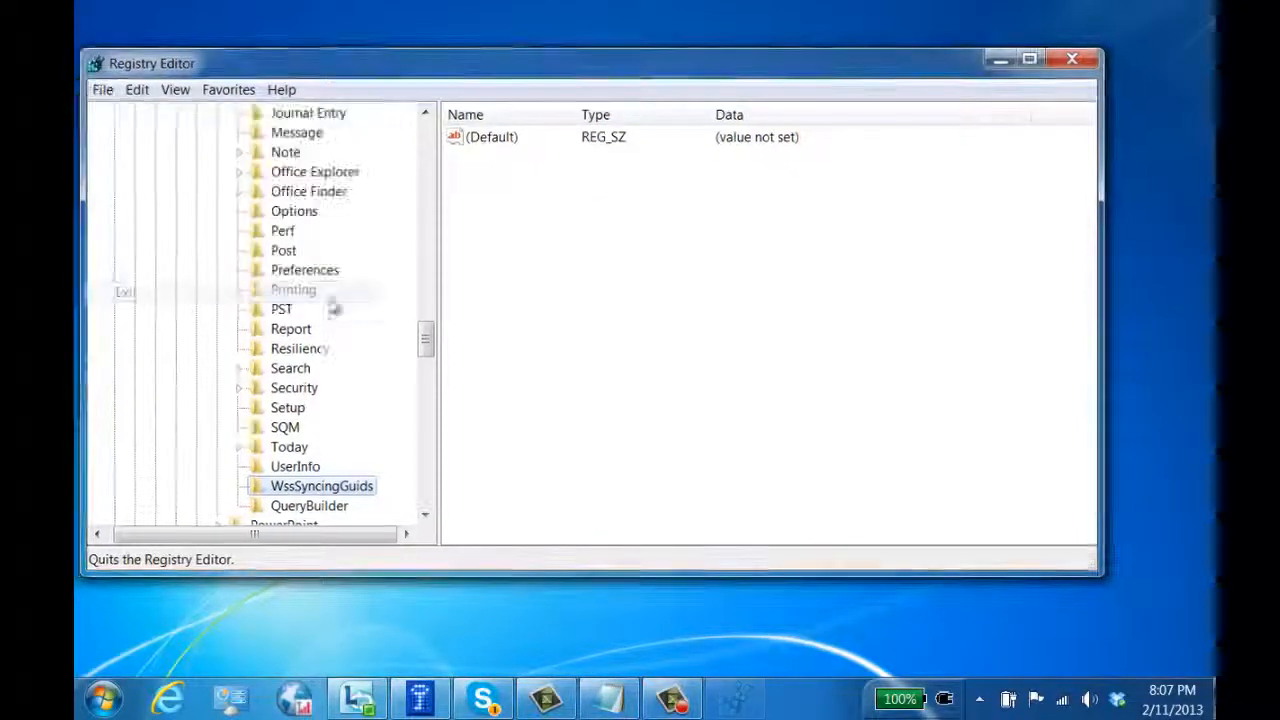
left_click(103, 698)
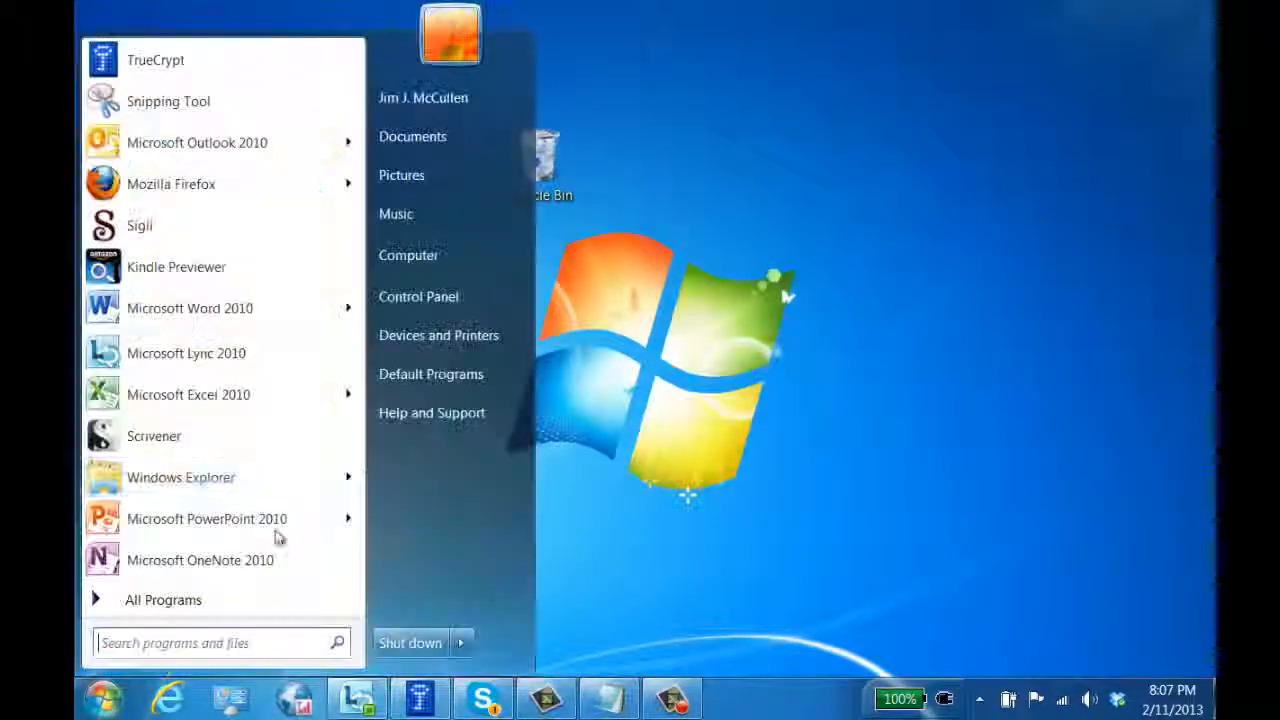
left_click(234, 146)
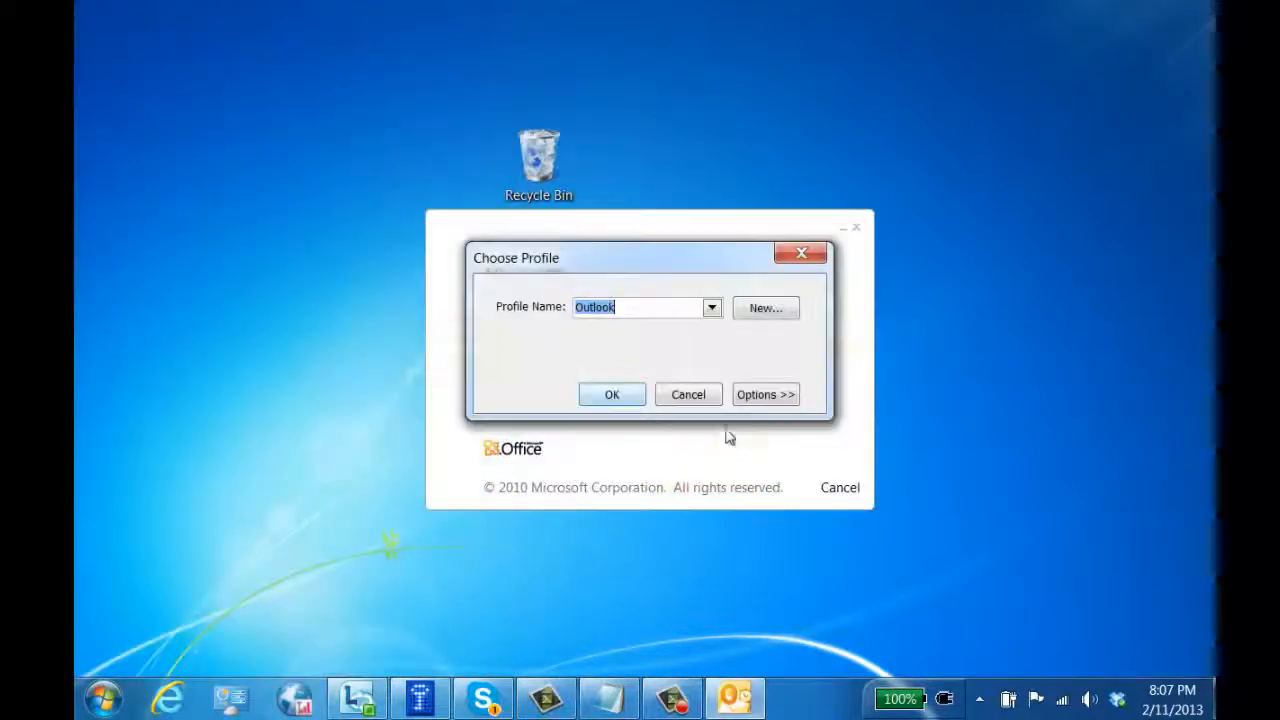
left_click(711, 310)
left_click(640, 326)
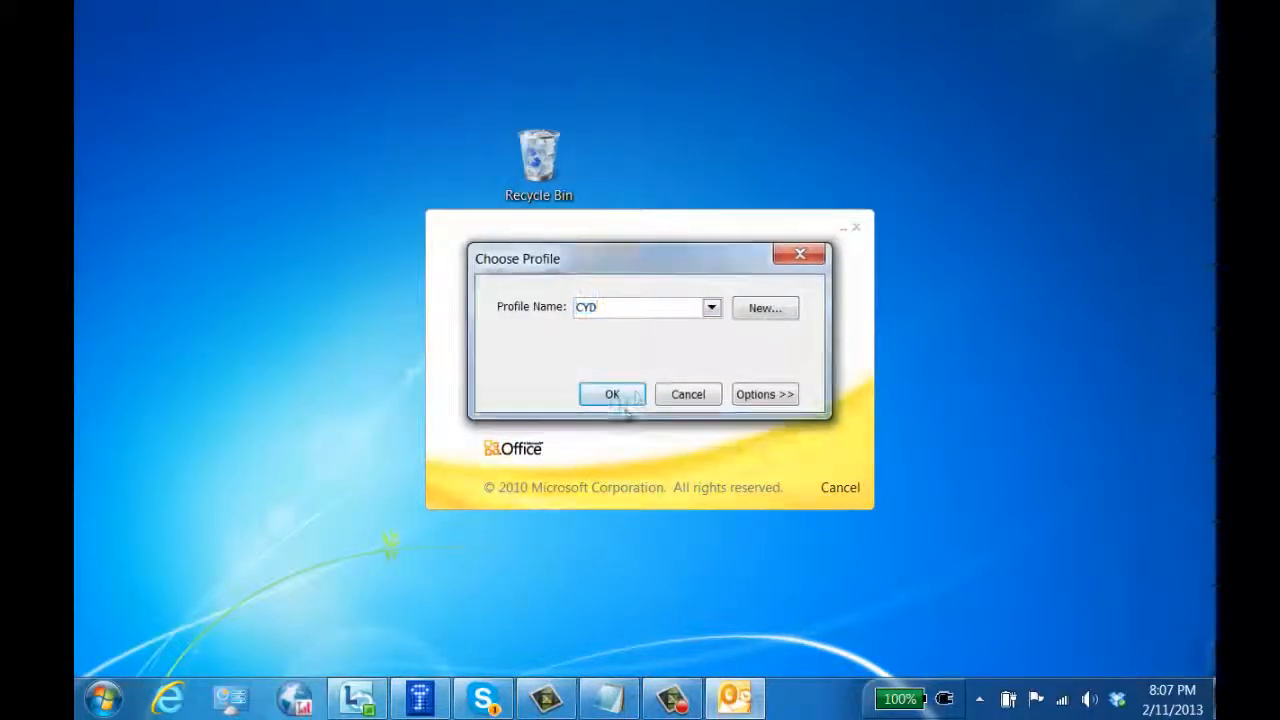
left_click(625, 399)
left_click(727, 450)
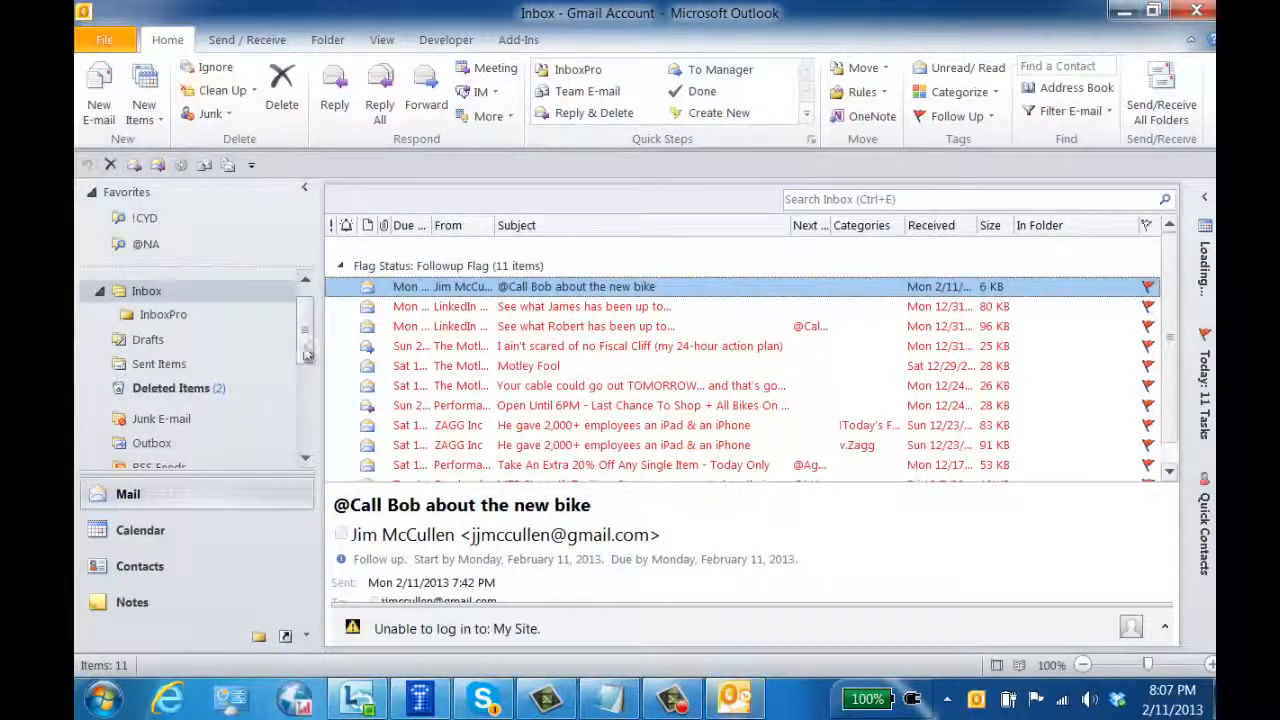
scroll(306, 394, "down", 3)
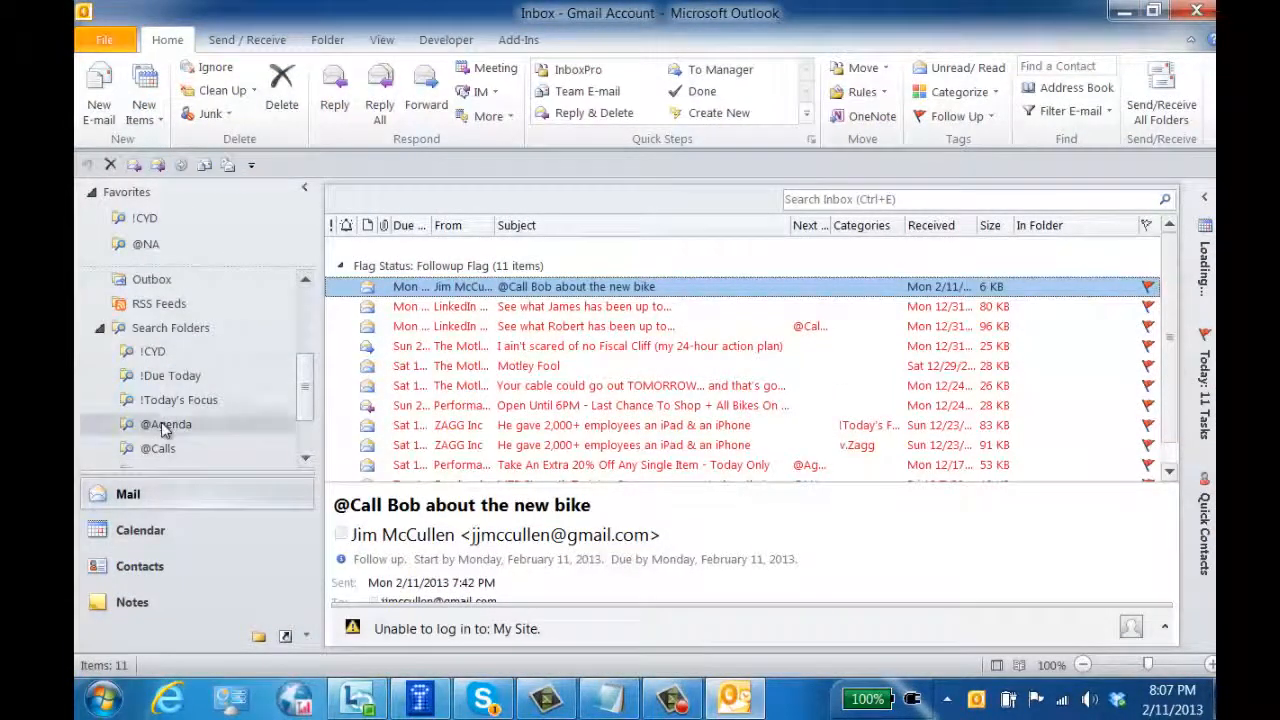
right_click(164, 424)
left_click(250, 385)
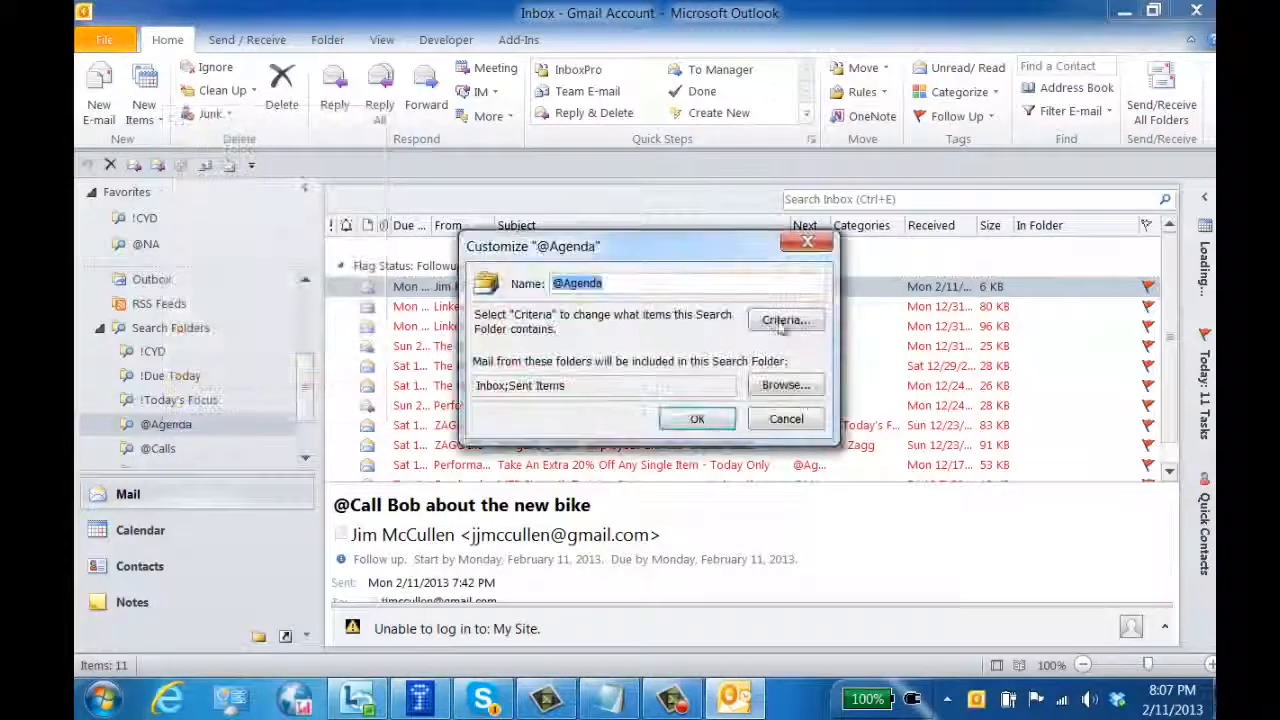
left_click(812, 325)
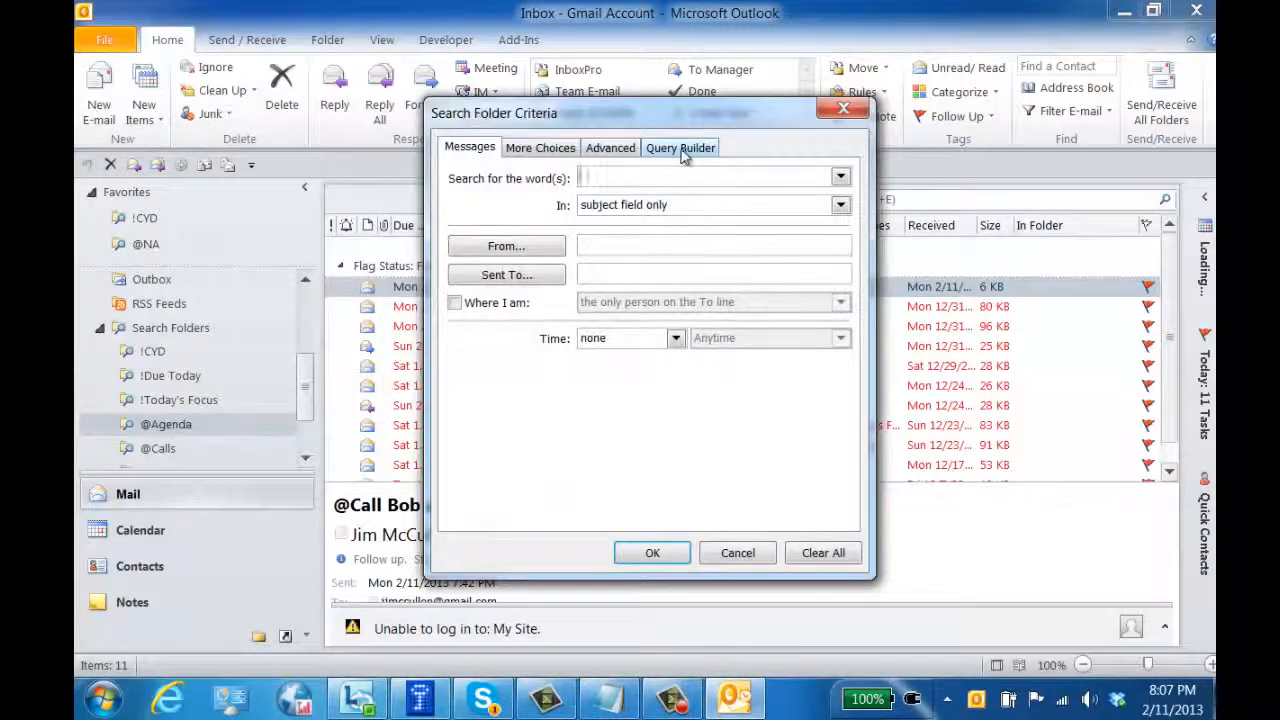
left_click(736, 553)
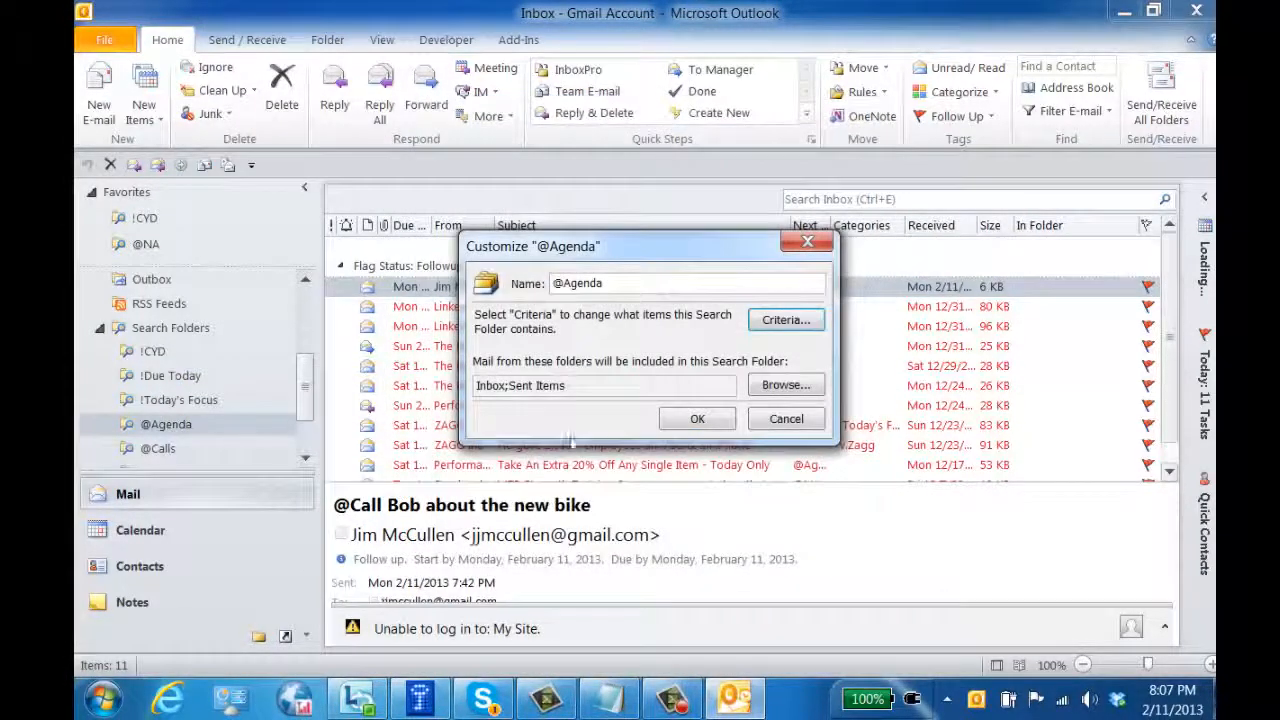
left_click(786, 419)
scroll(160, 380, "down", 1)
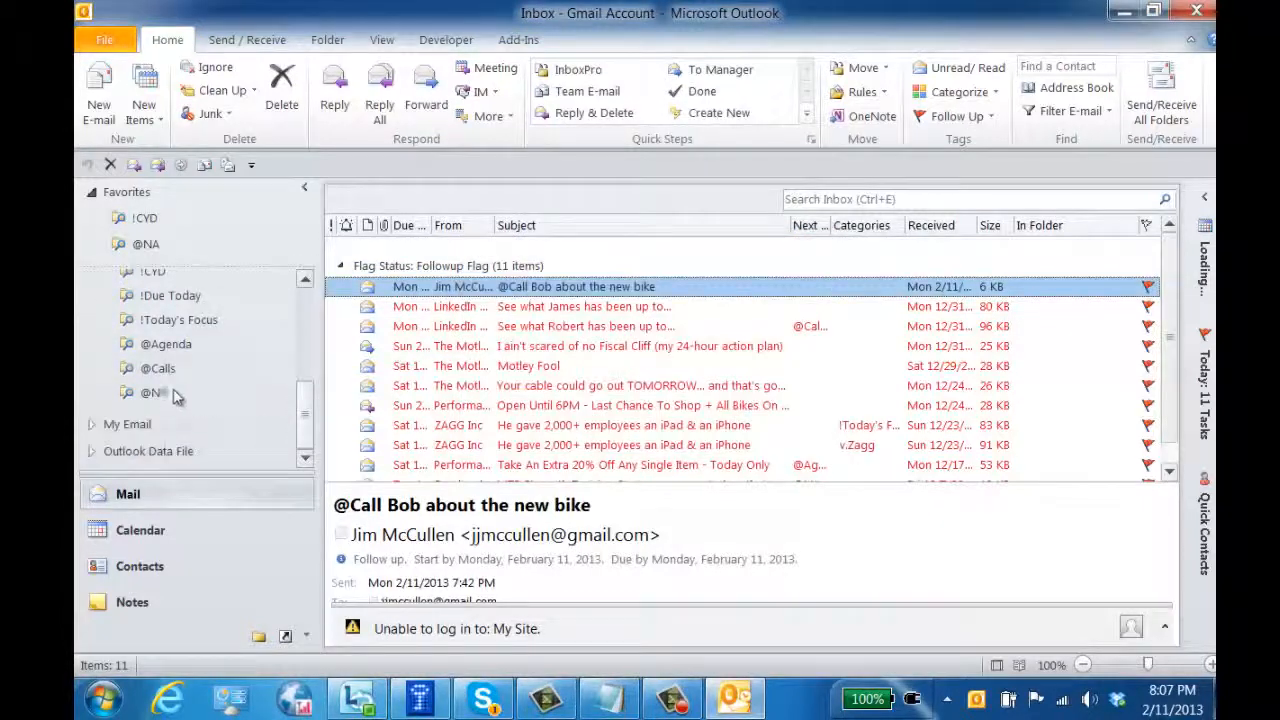
left_click(158, 369)
right_click(158, 369)
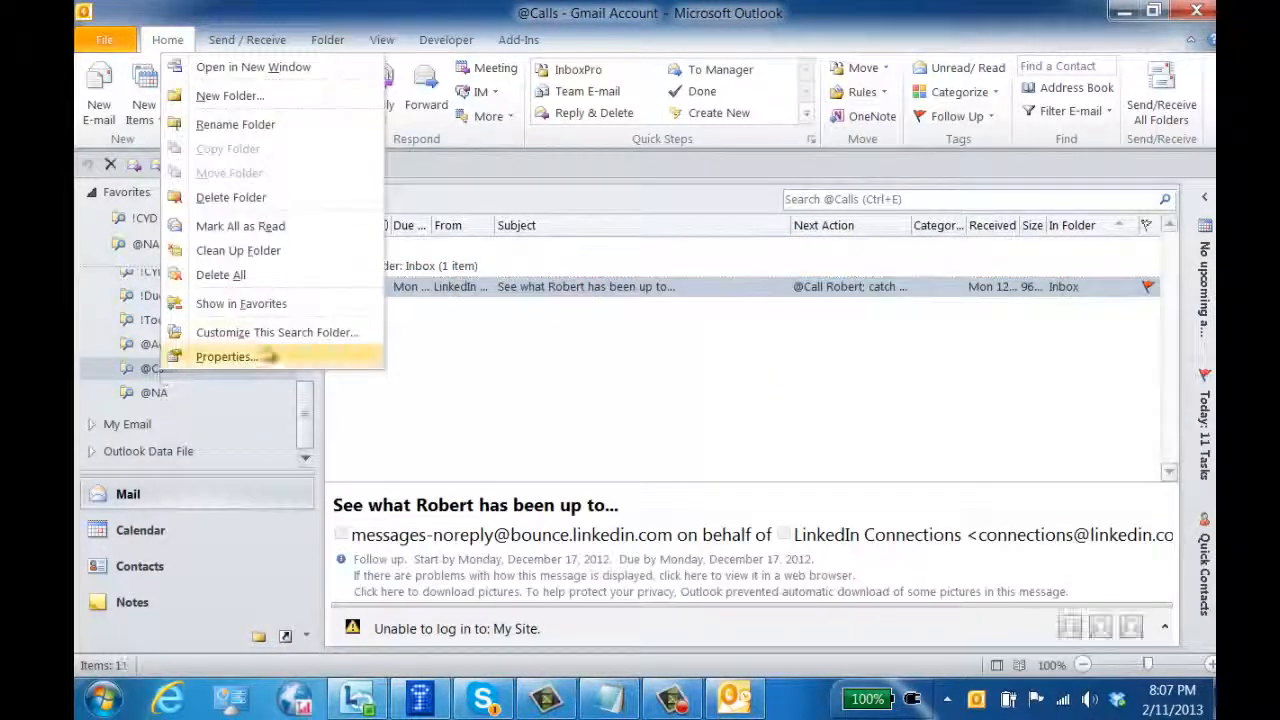
left_click(300, 332)
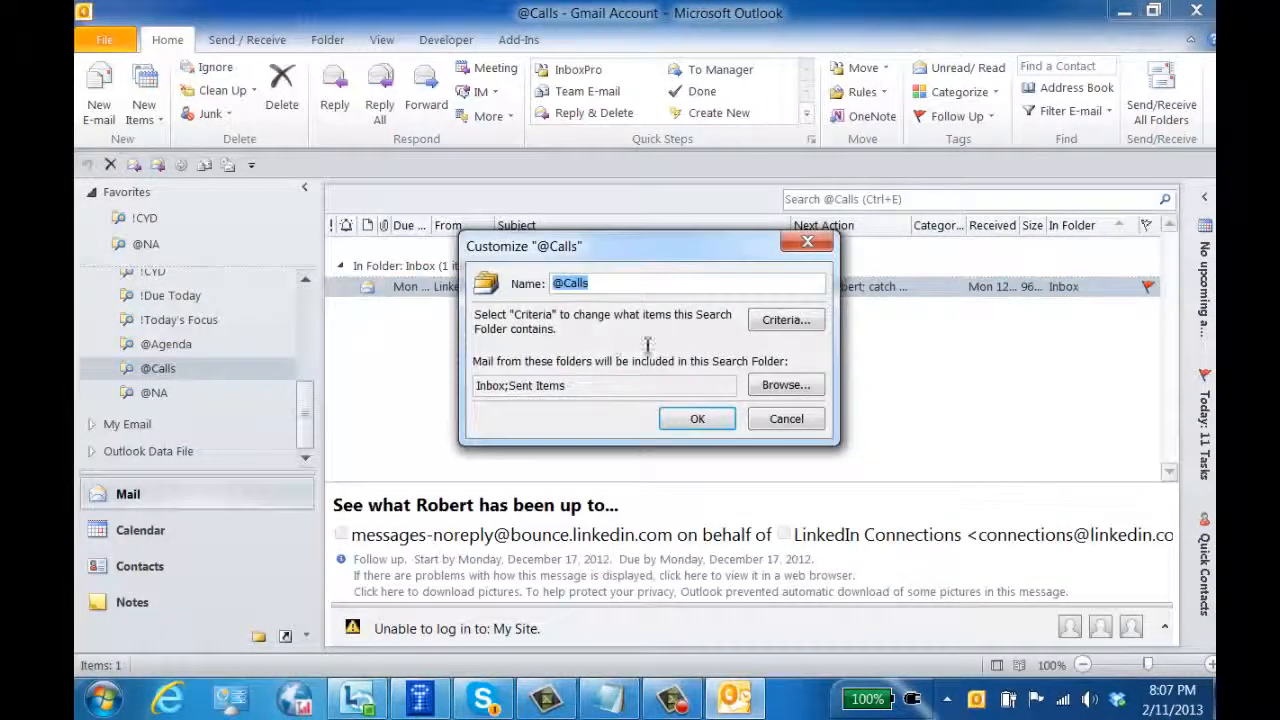
left_click(785, 320)
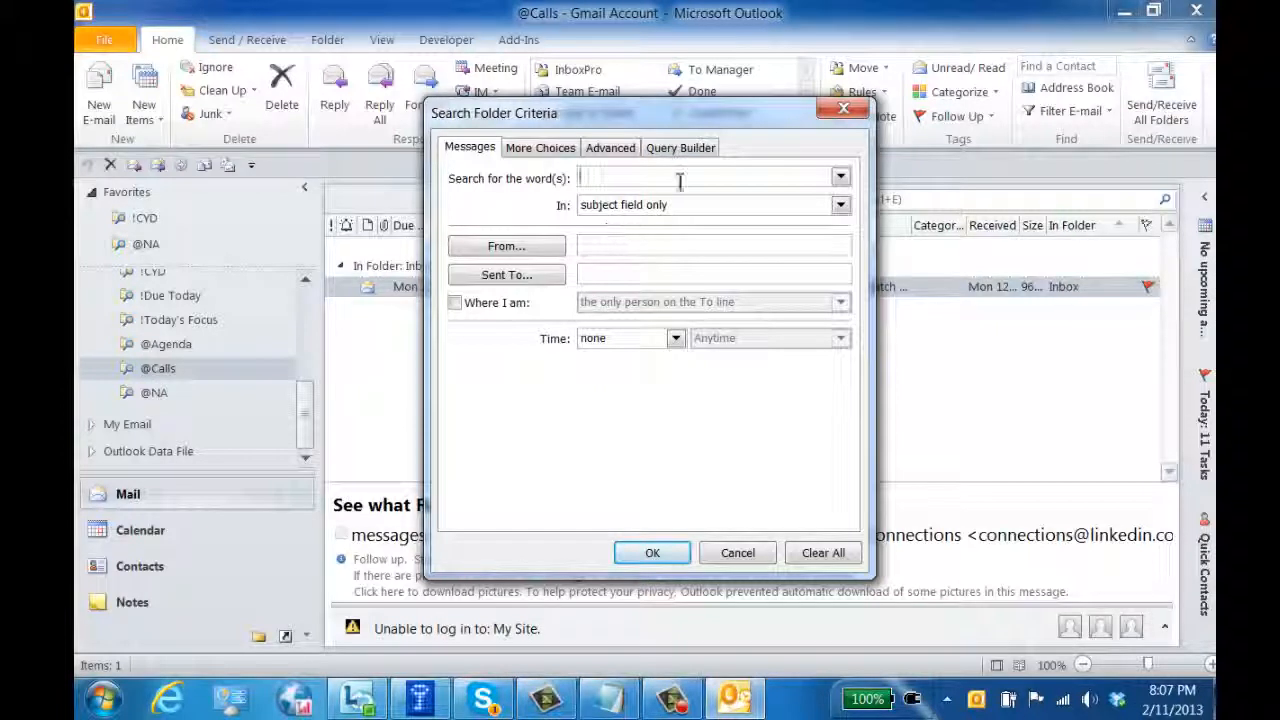
left_click(538, 148)
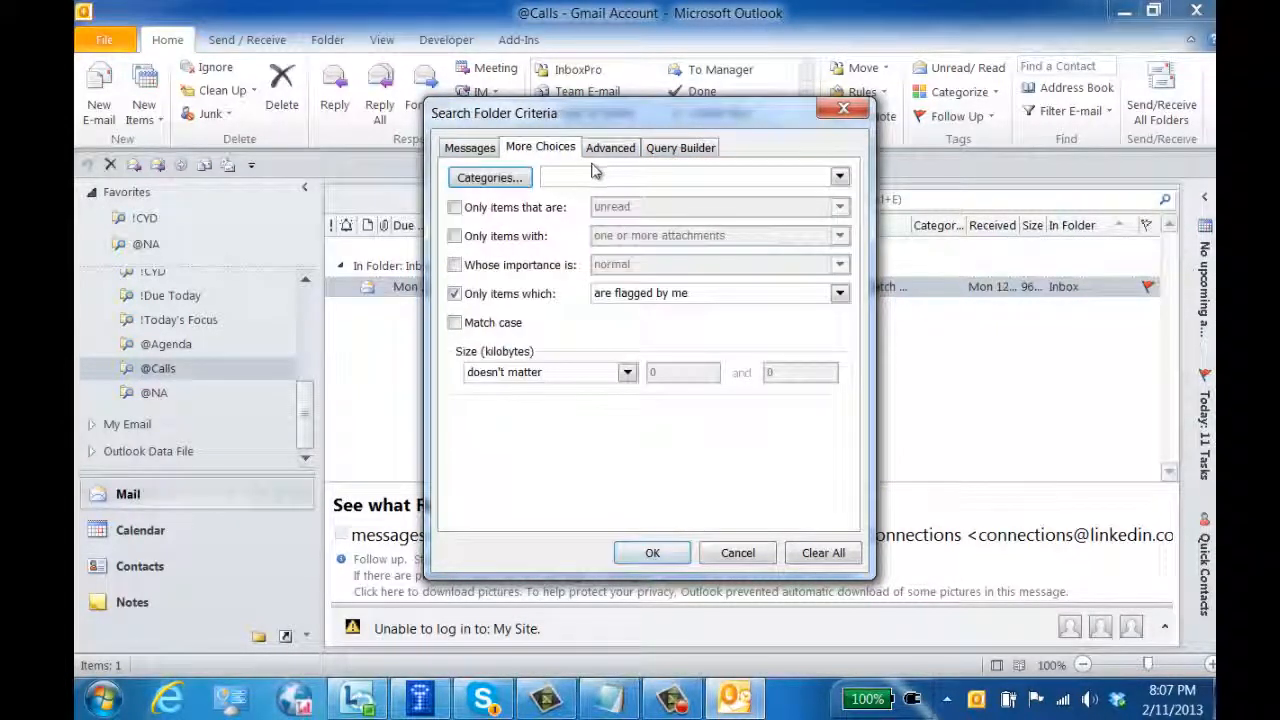
left_click(620, 150)
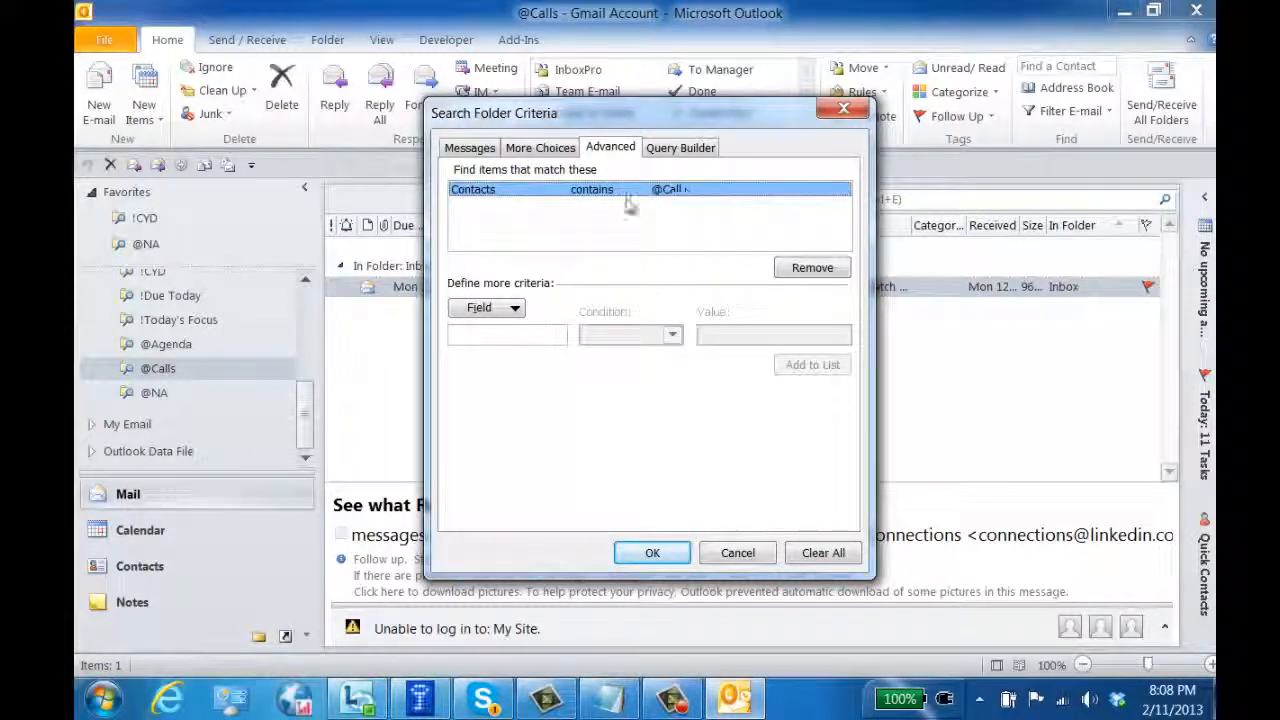
left_click(800, 270)
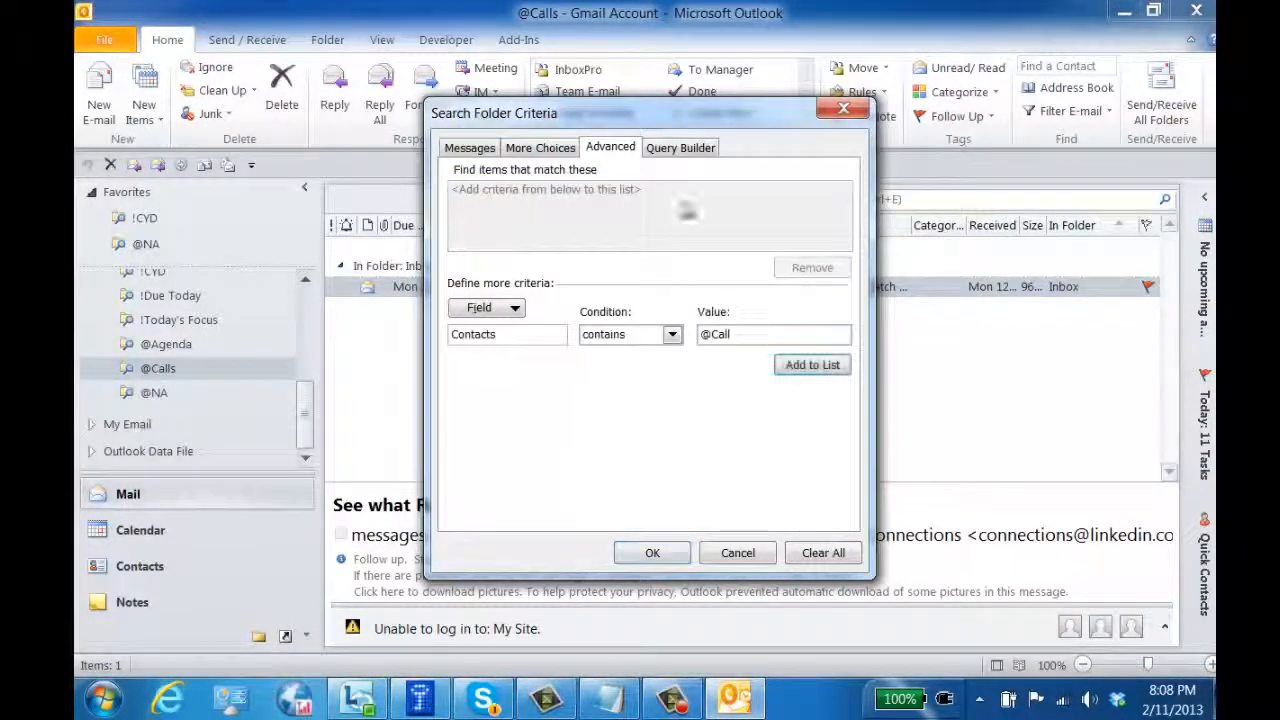
left_click(677, 150)
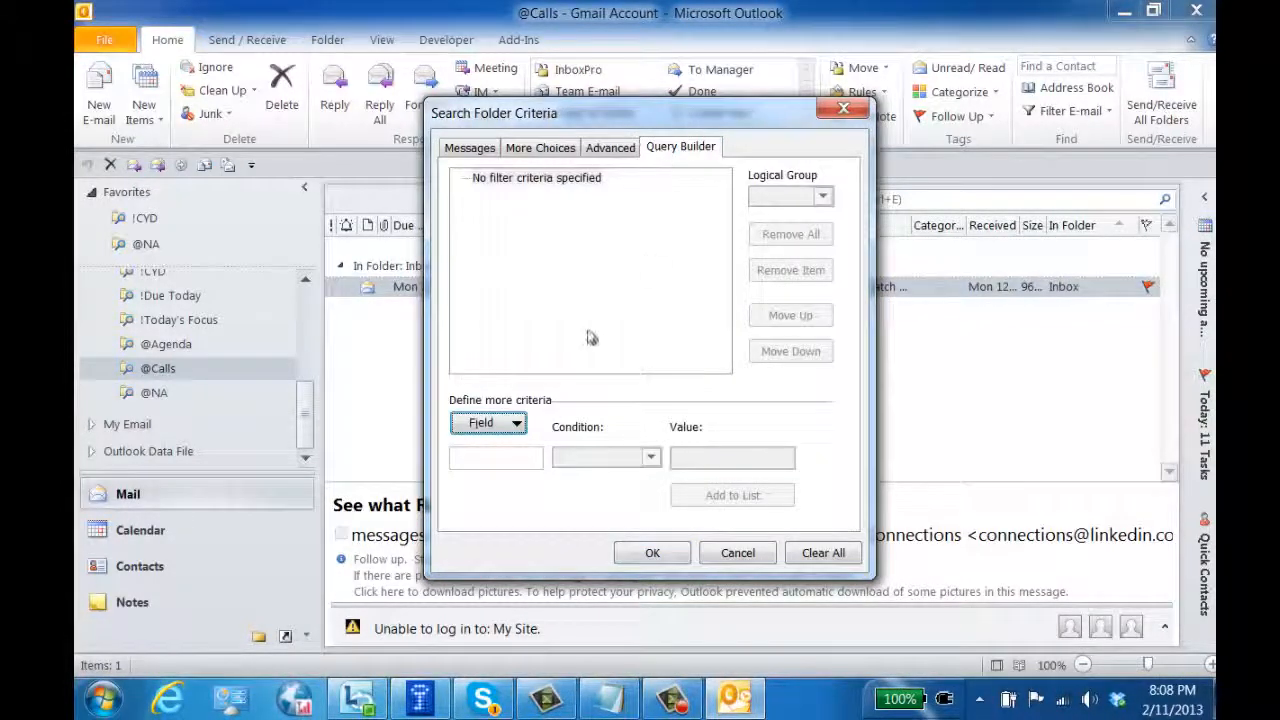
left_click(511, 422)
left_click(508, 404)
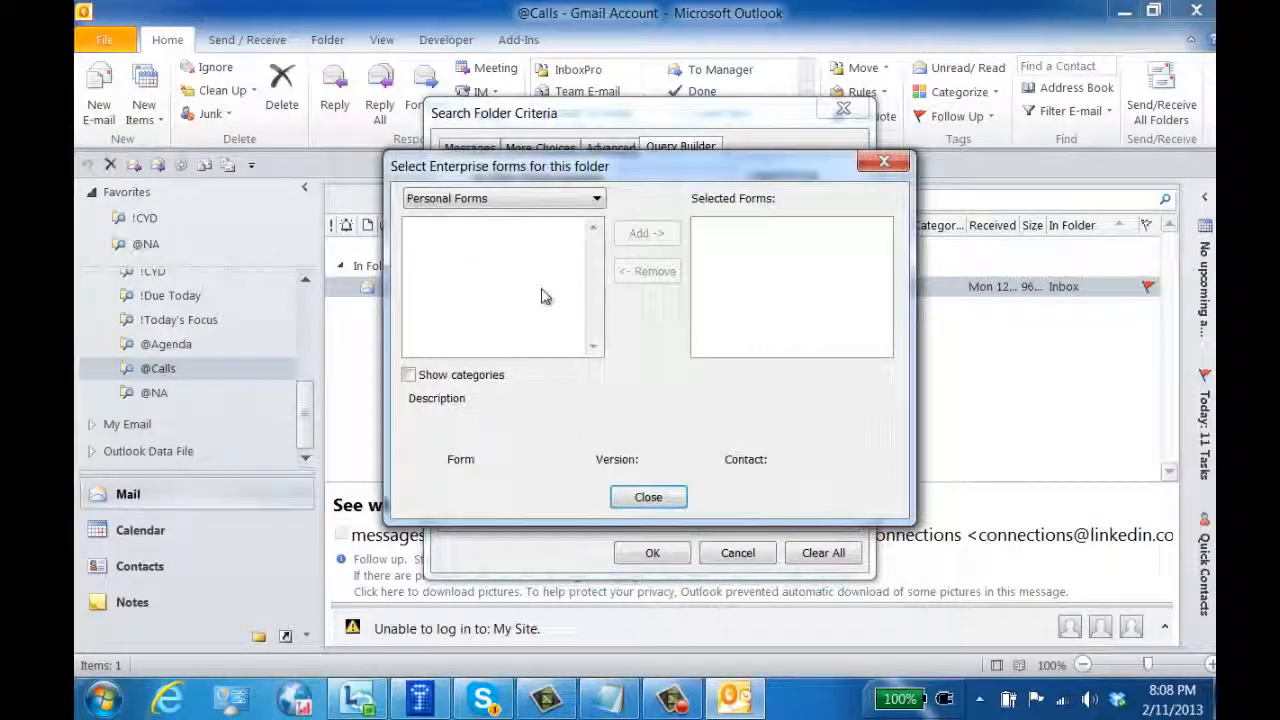
key("Escape")
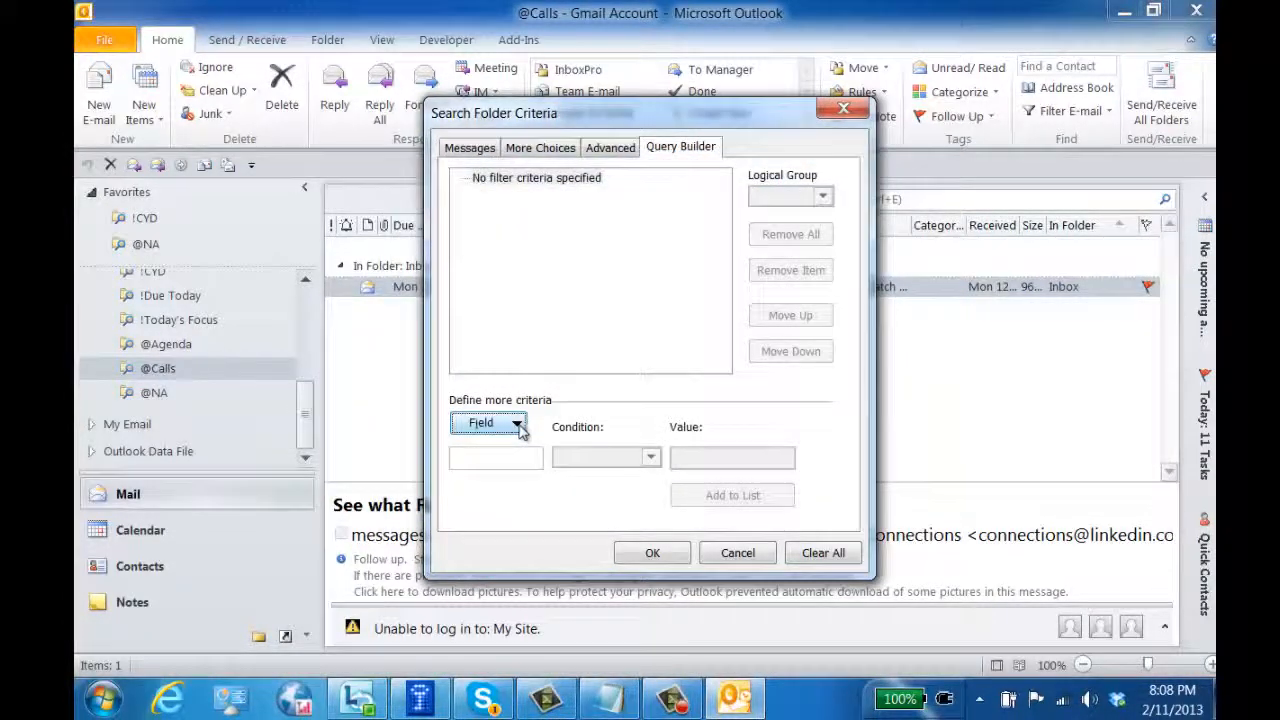
left_click(518, 424)
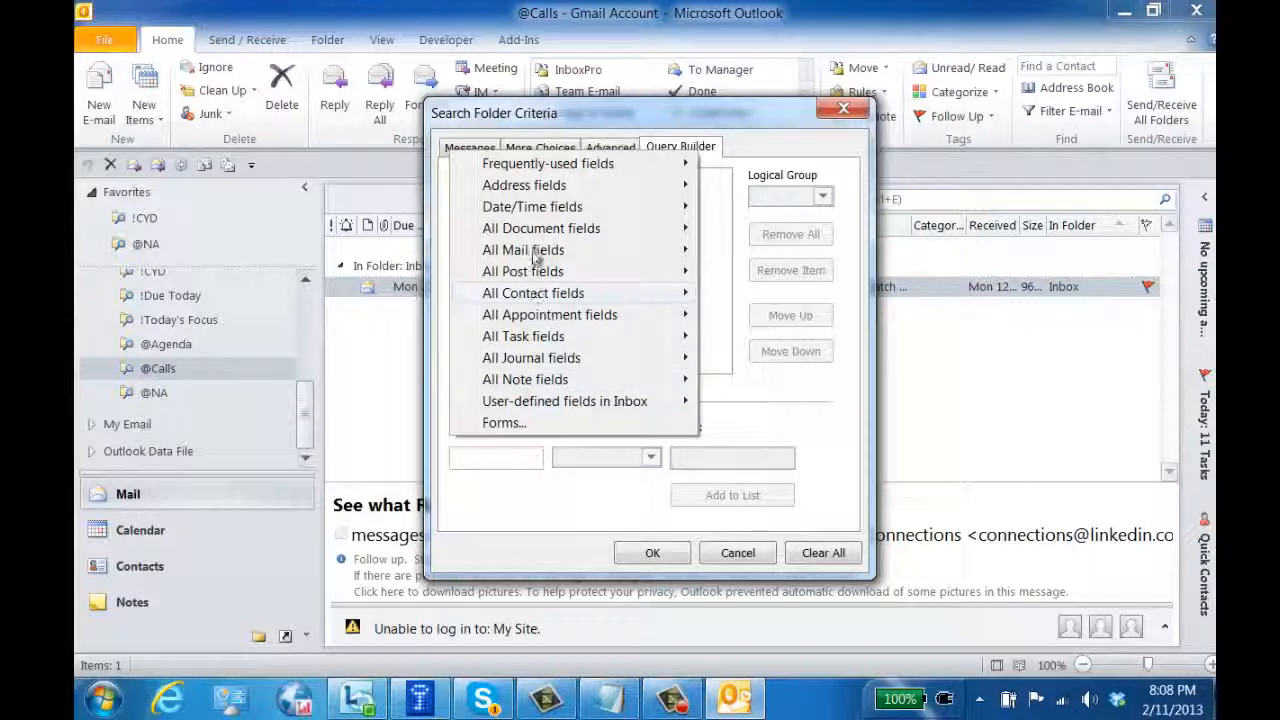
mouse_move(535, 255)
left_click(752, 232)
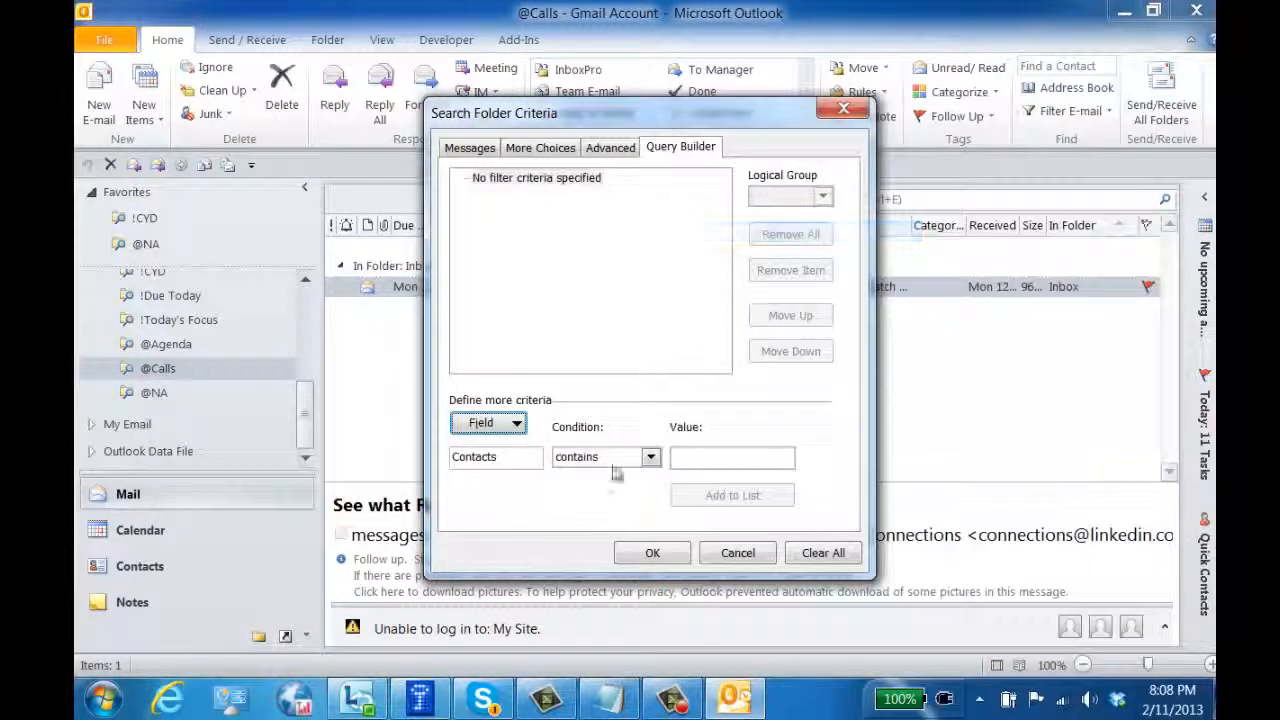
left_click(733, 458)
type("@")
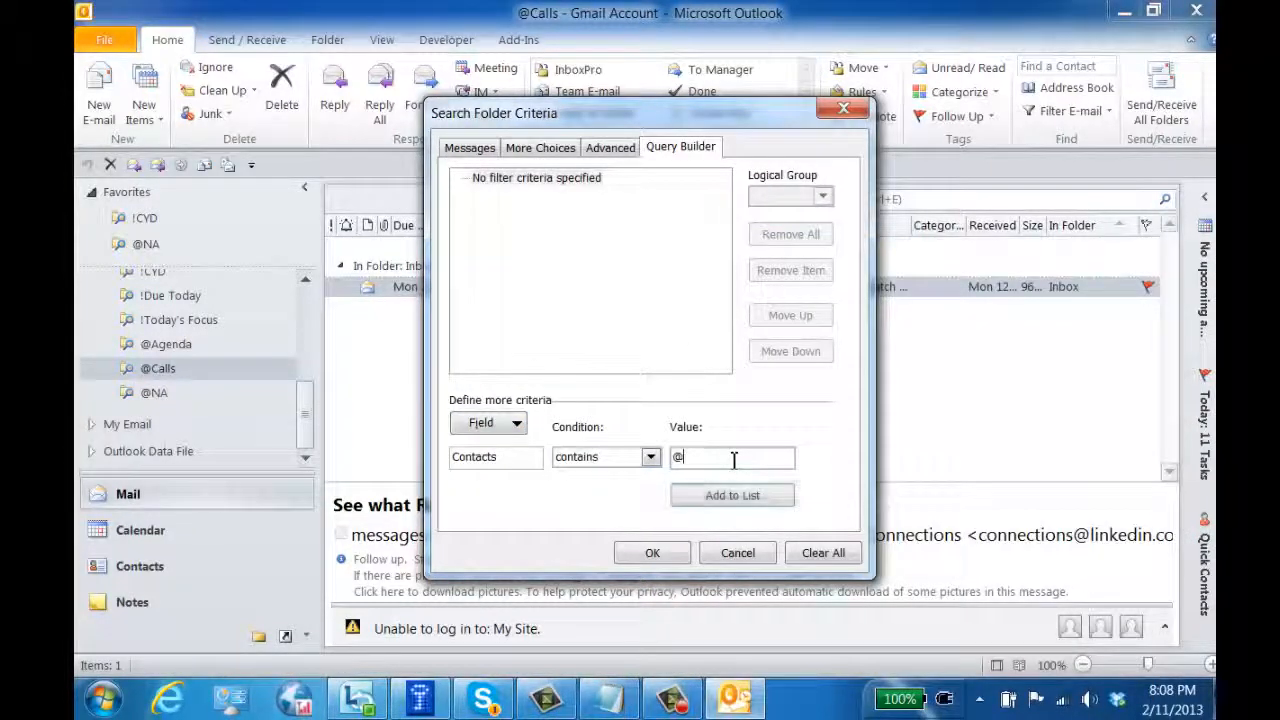
type("vaa")
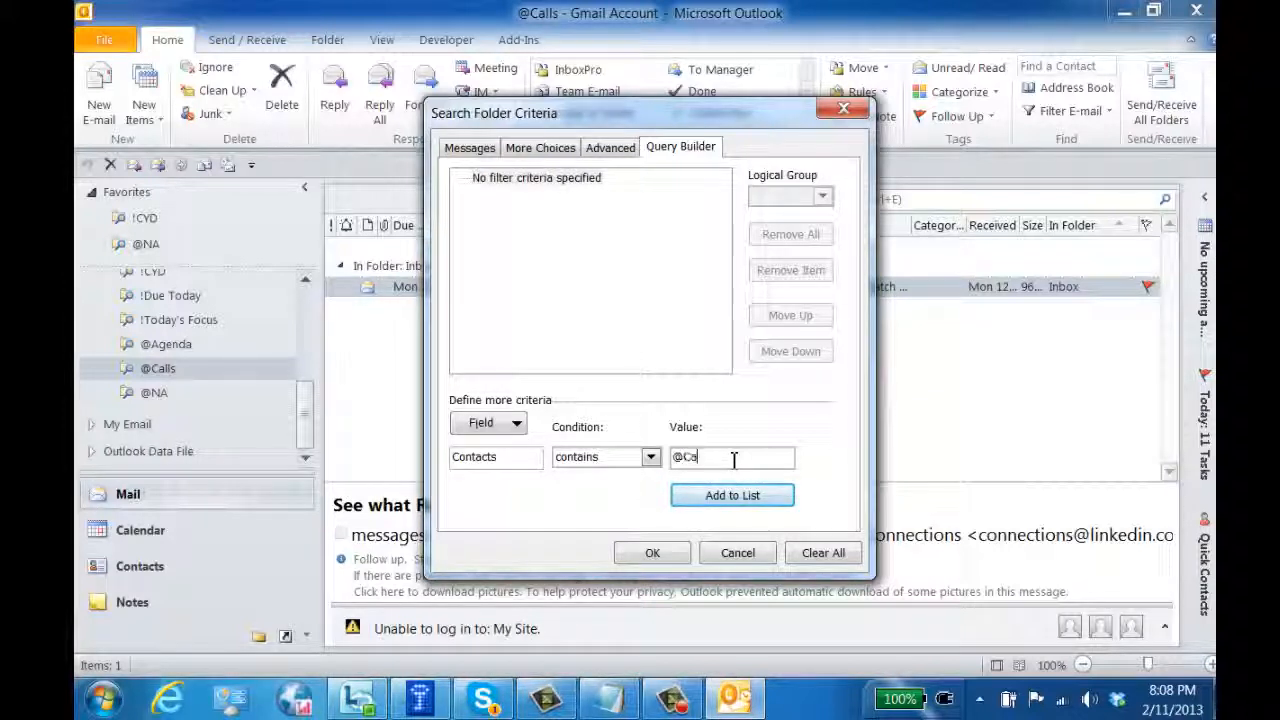
type("llll")
left_click(731, 494)
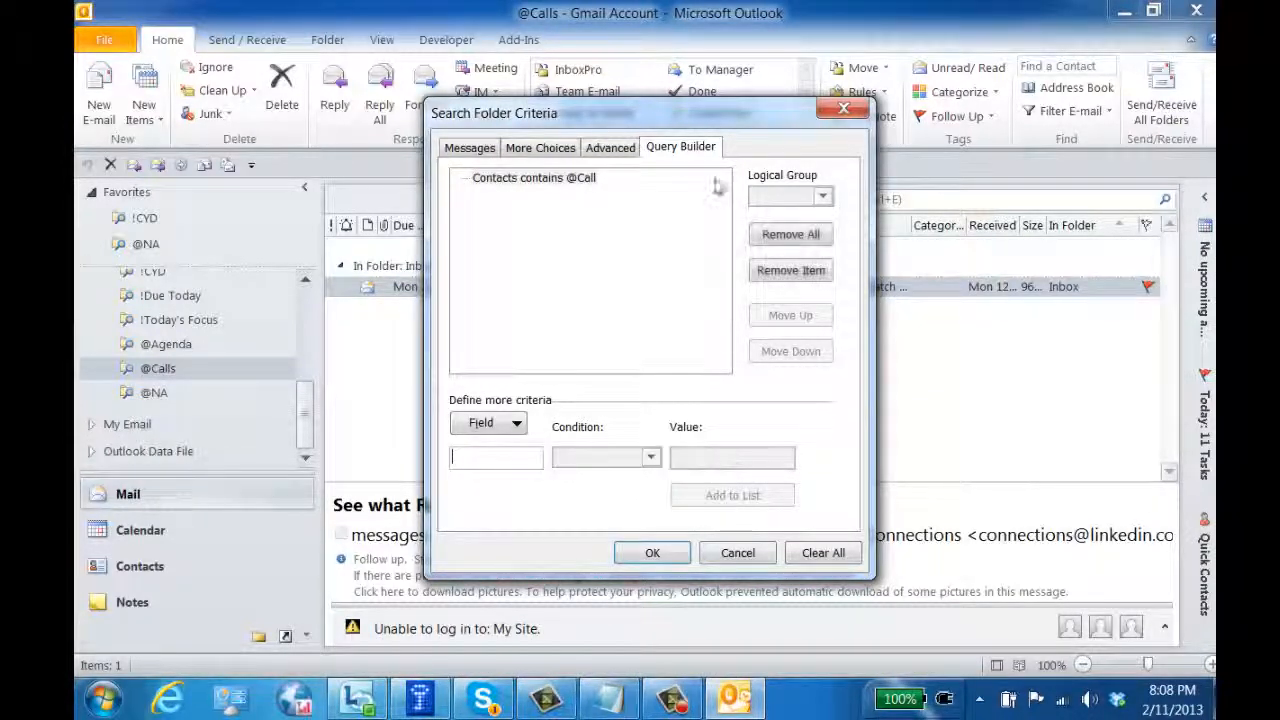
left_click(508, 423)
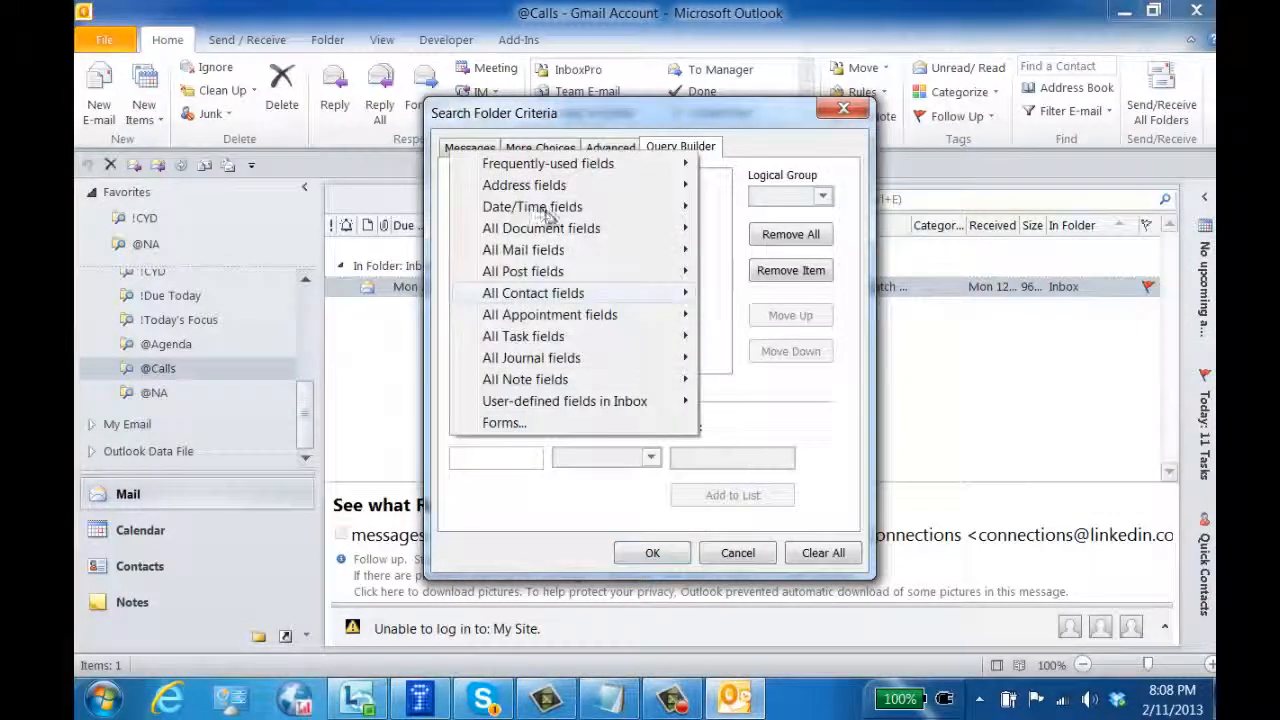
mouse_move(500, 251)
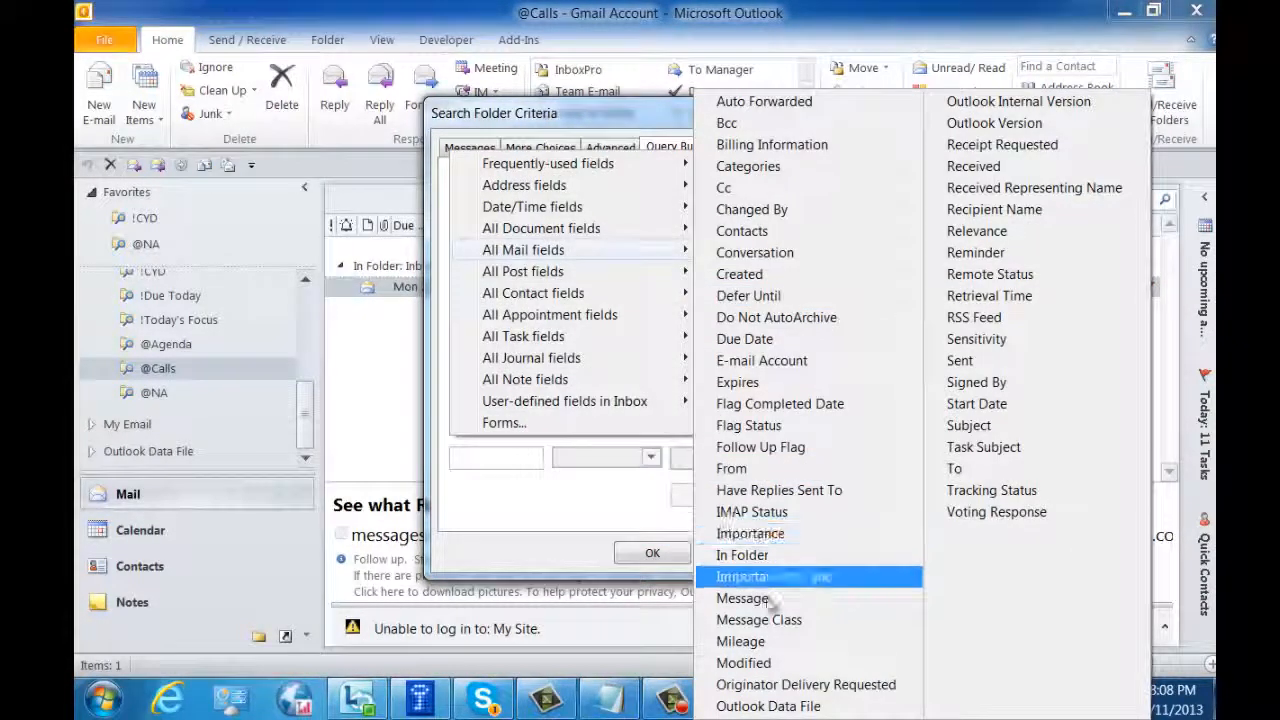
left_click(968, 425)
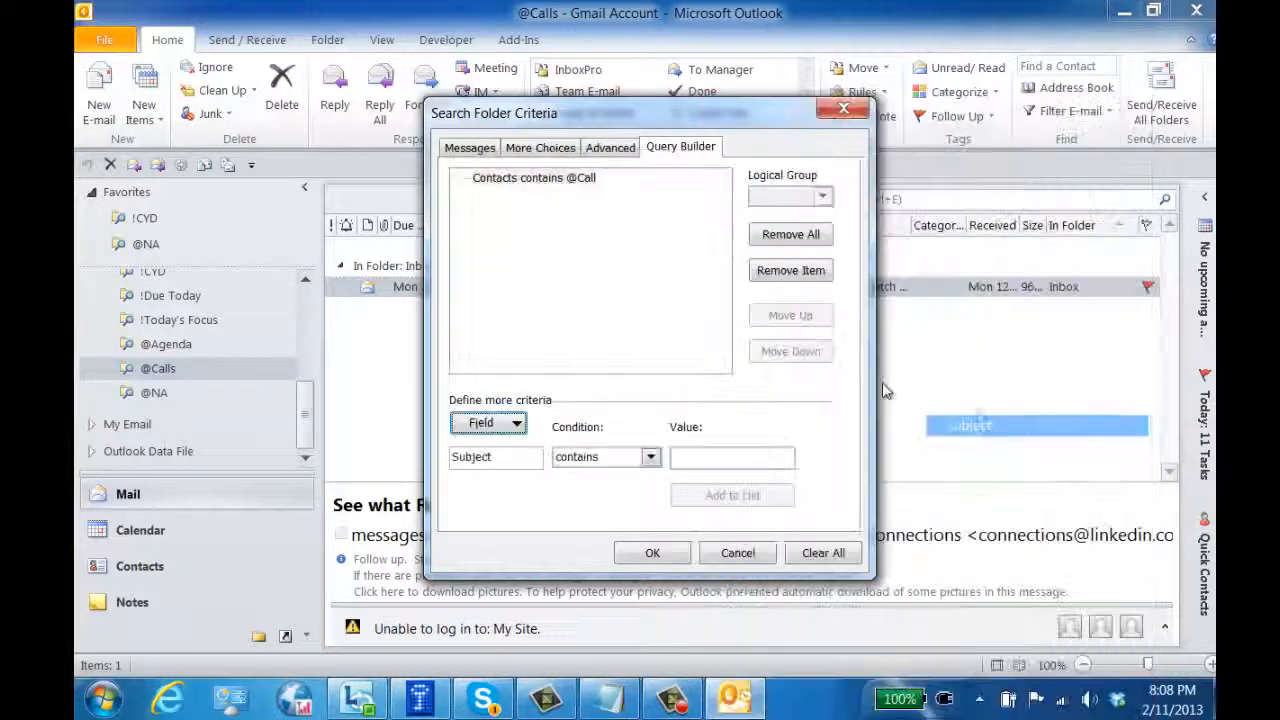
left_click(726, 456)
type("@c")
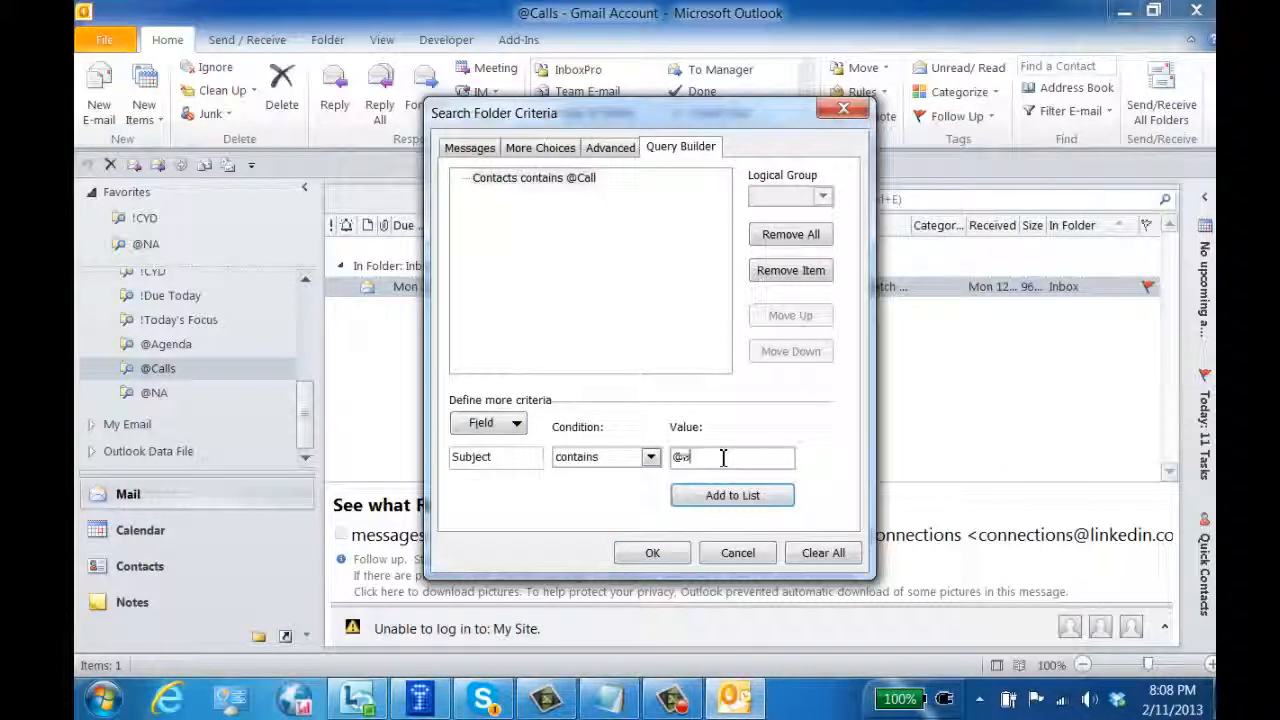
type("@Call")
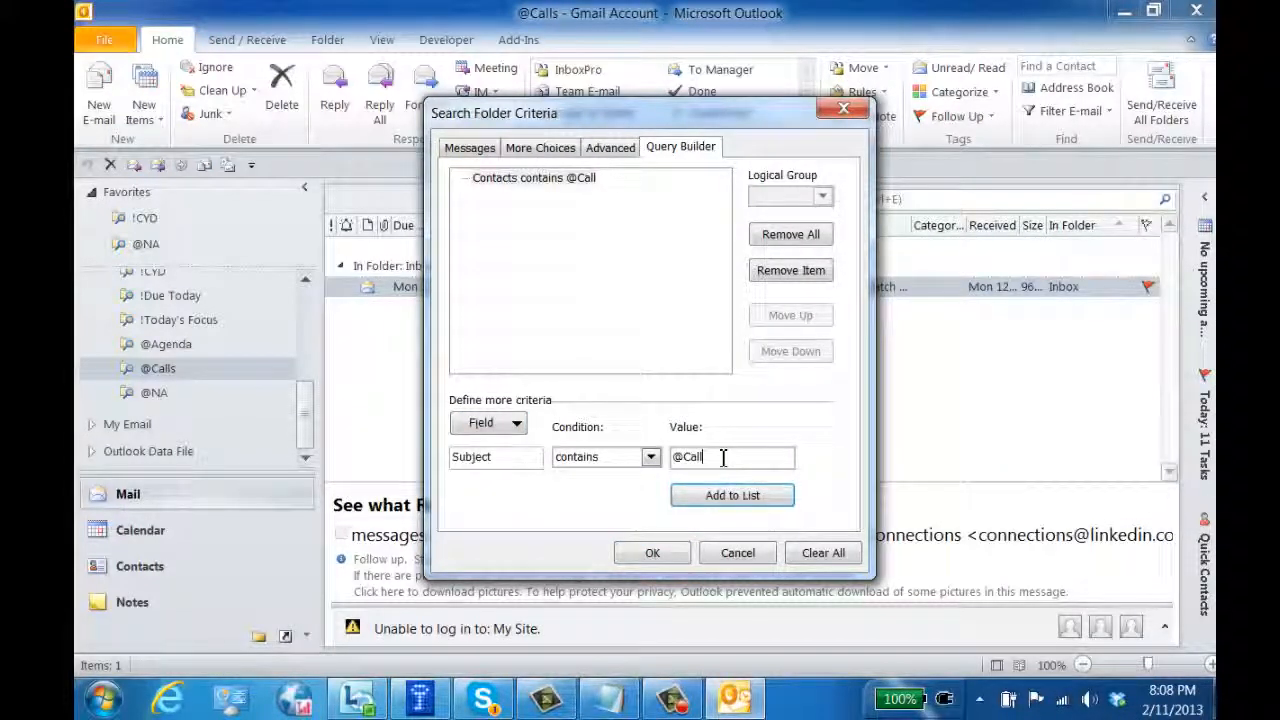
left_click(710, 504)
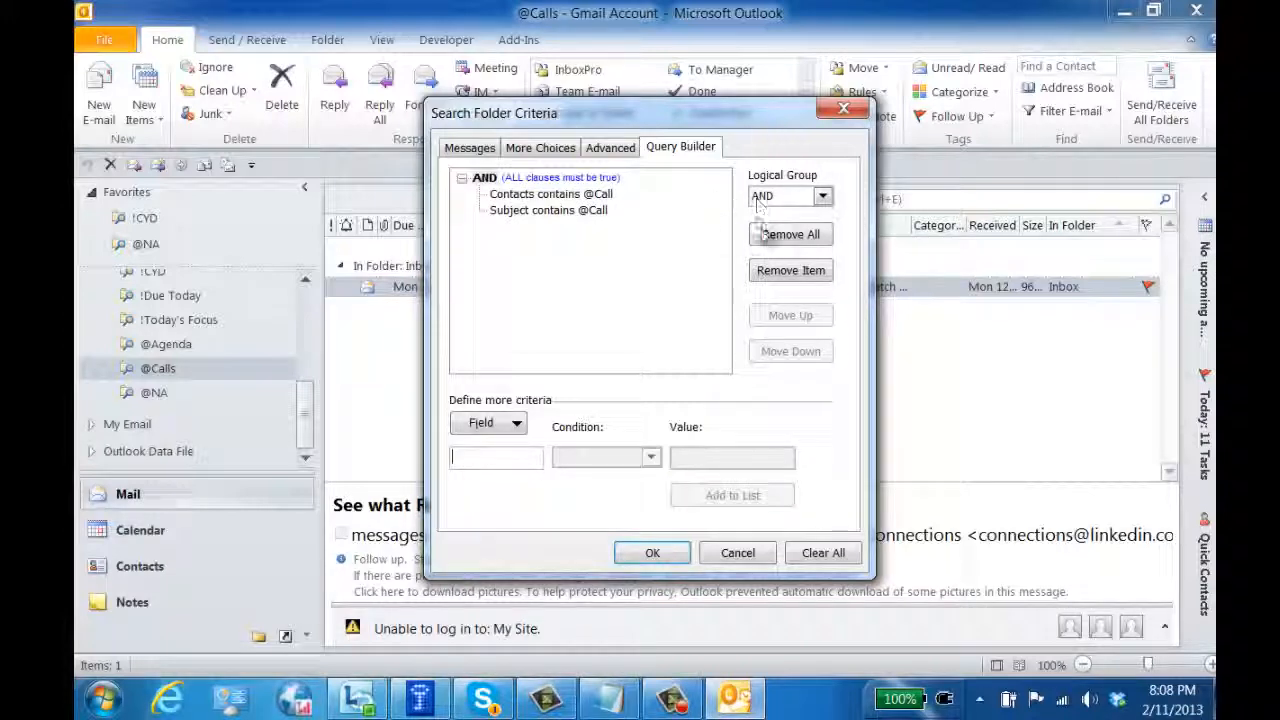
left_click(824, 196)
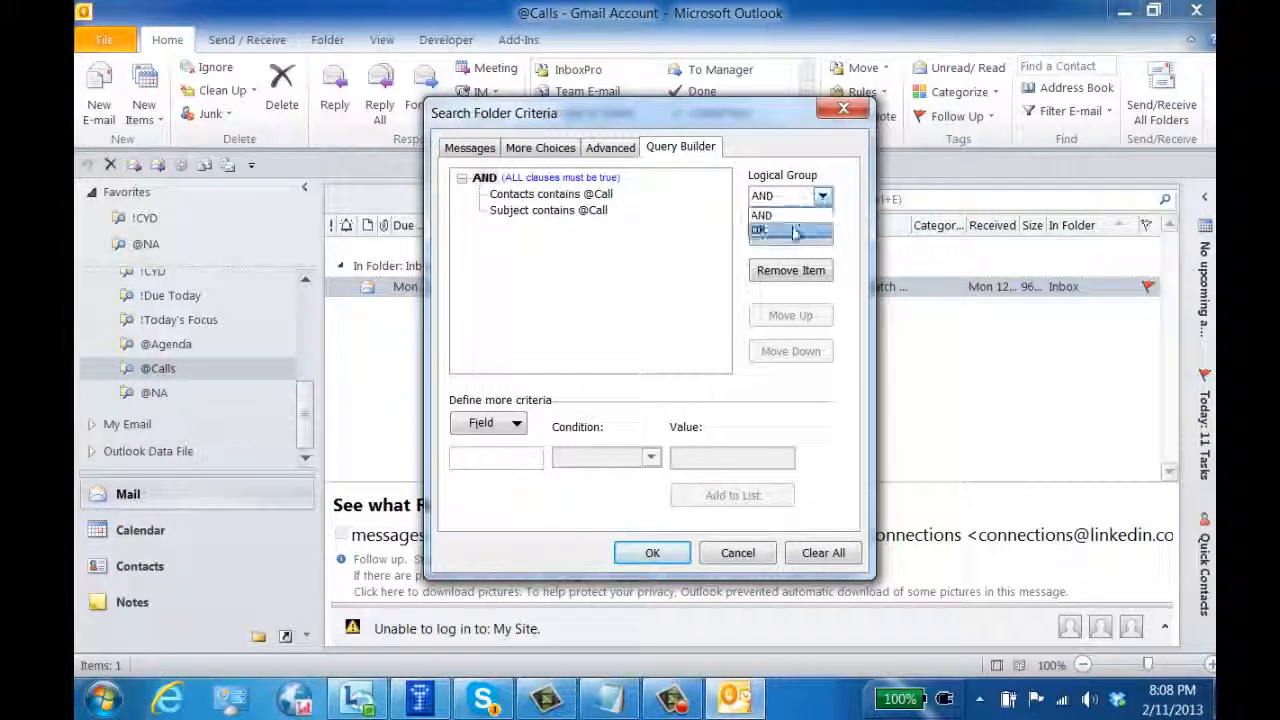
left_click(785, 226)
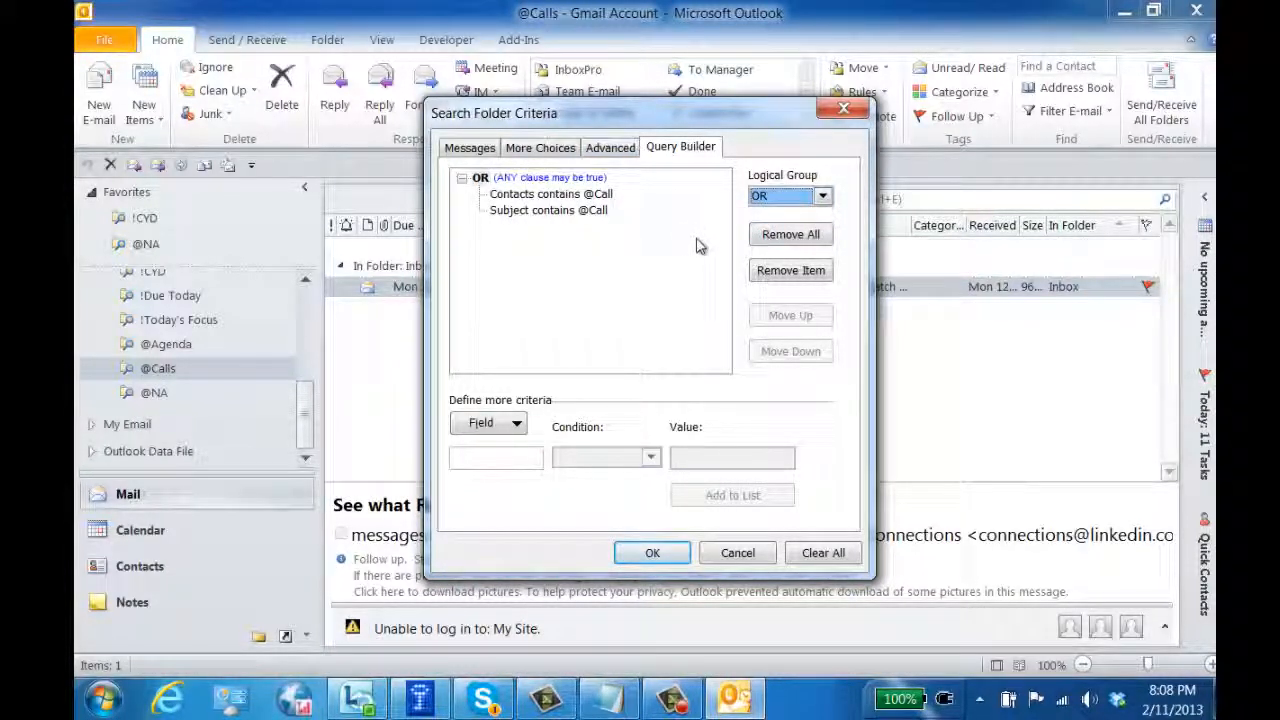
left_click(655, 558)
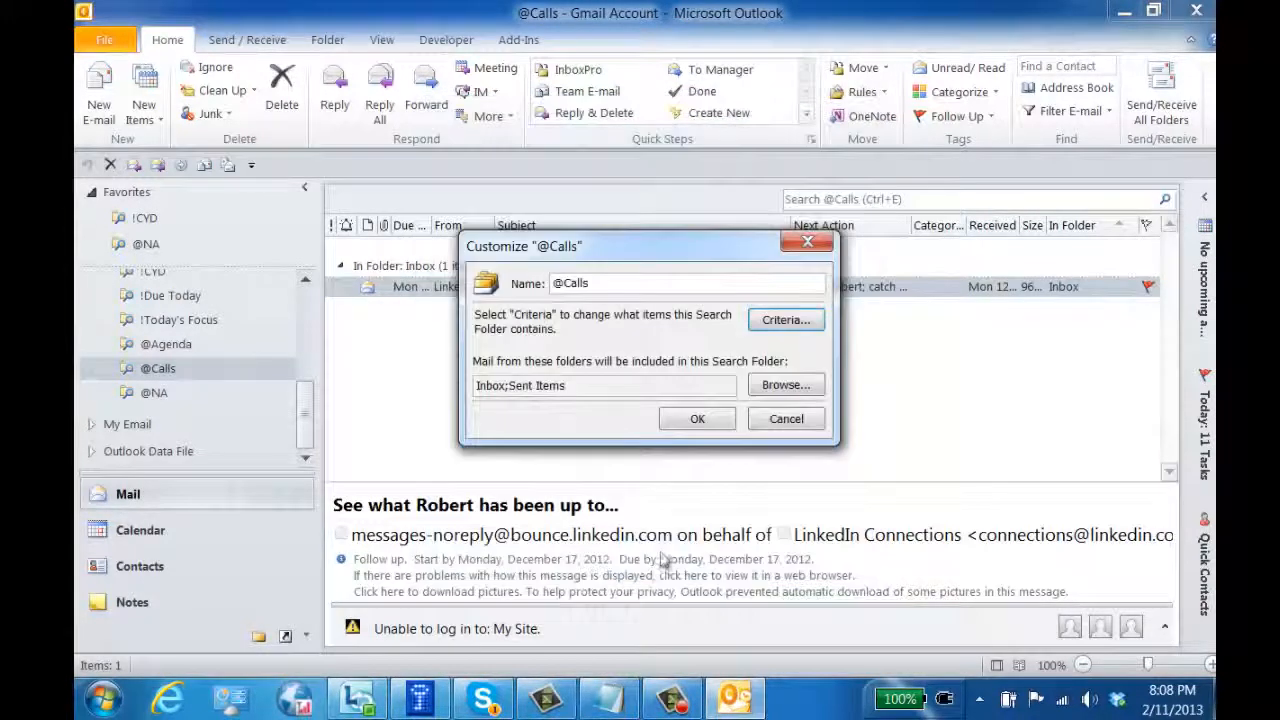
left_click(690, 419)
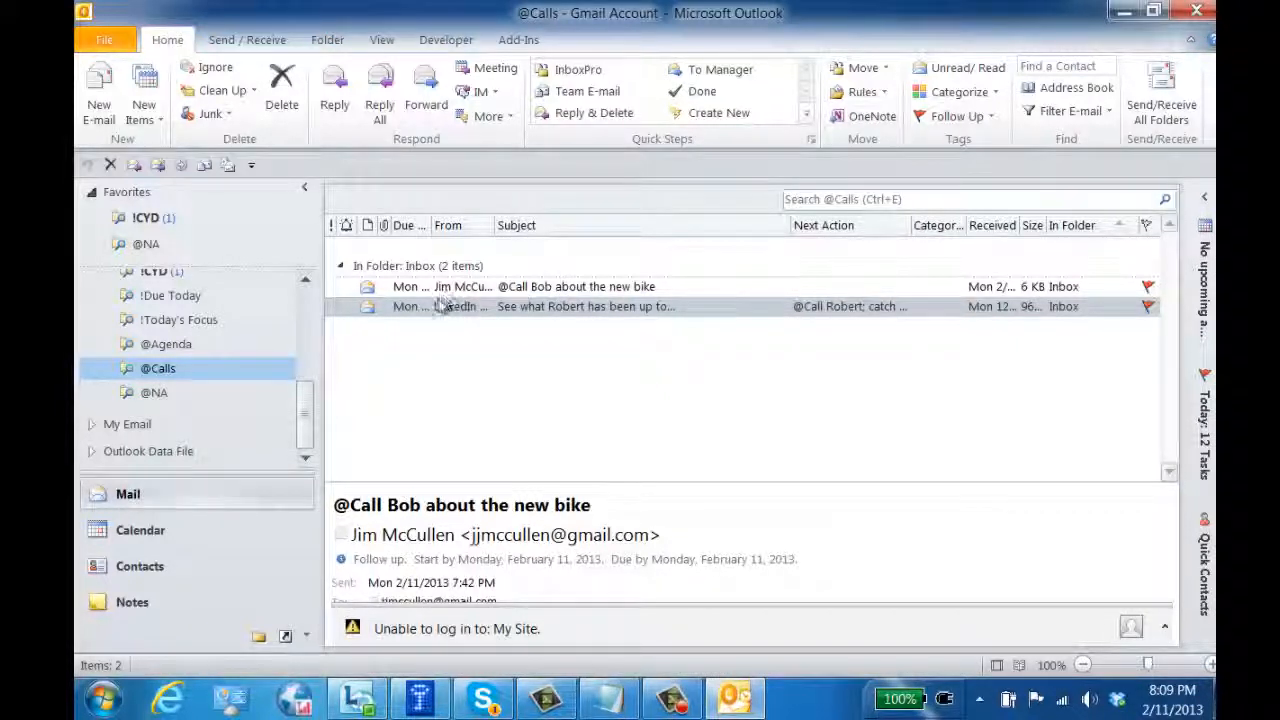
left_click_drag(445, 305, 440, 306)
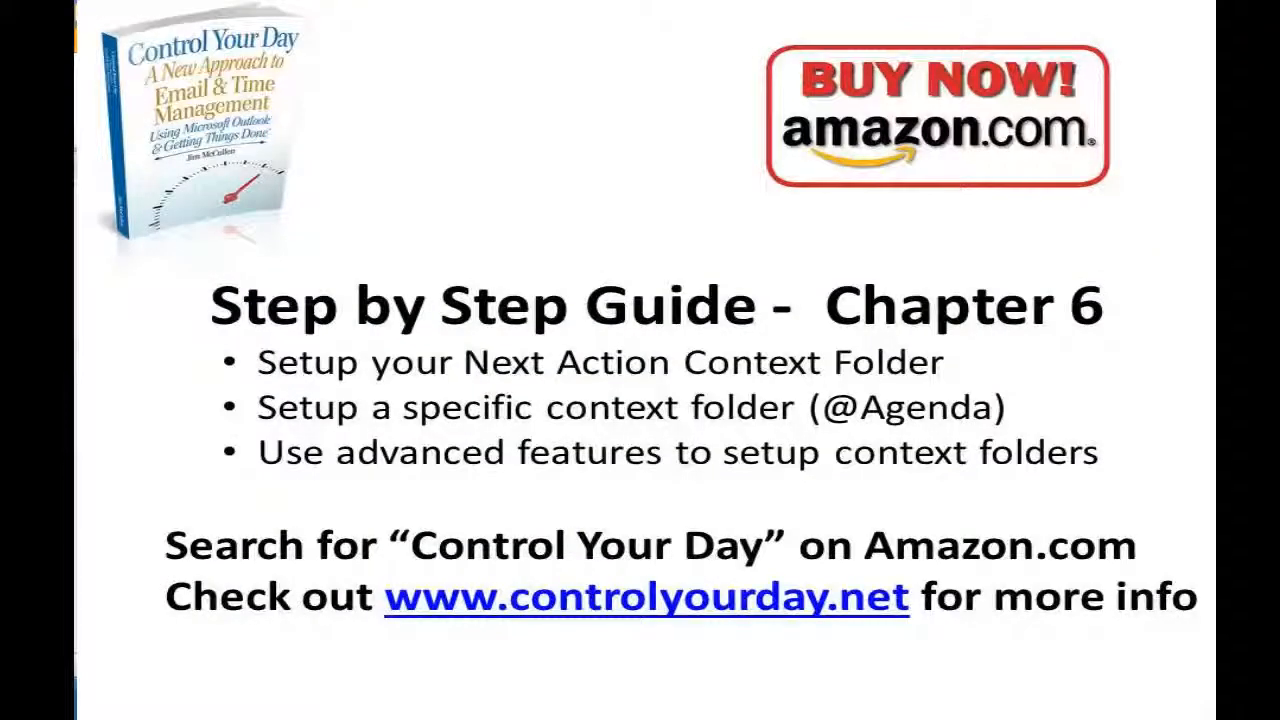